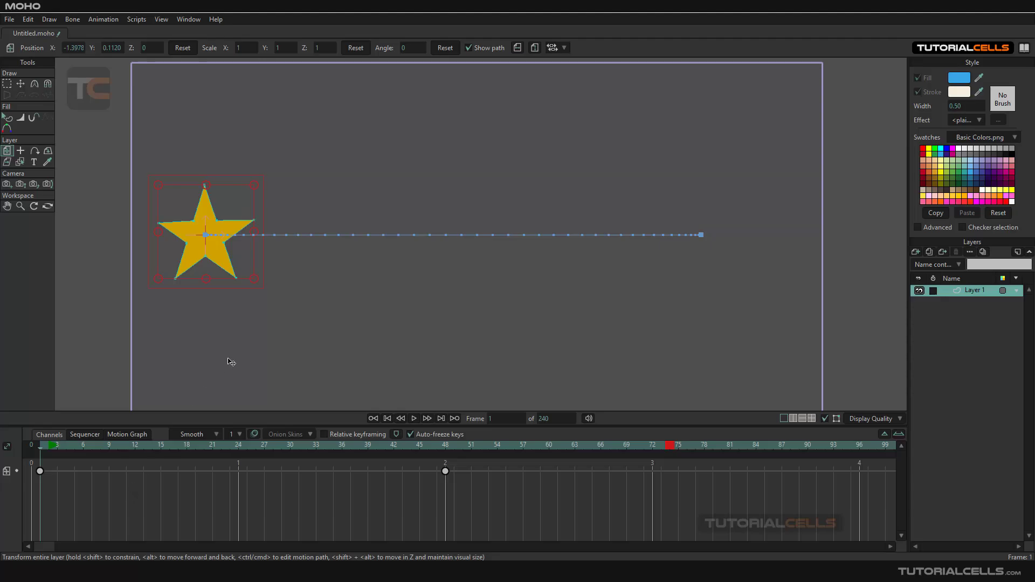
Step: Try Linear as the default interpolation, restore Smooth, and inspect the interpolation options of the keyframe at frame 1
left_click(190, 435)
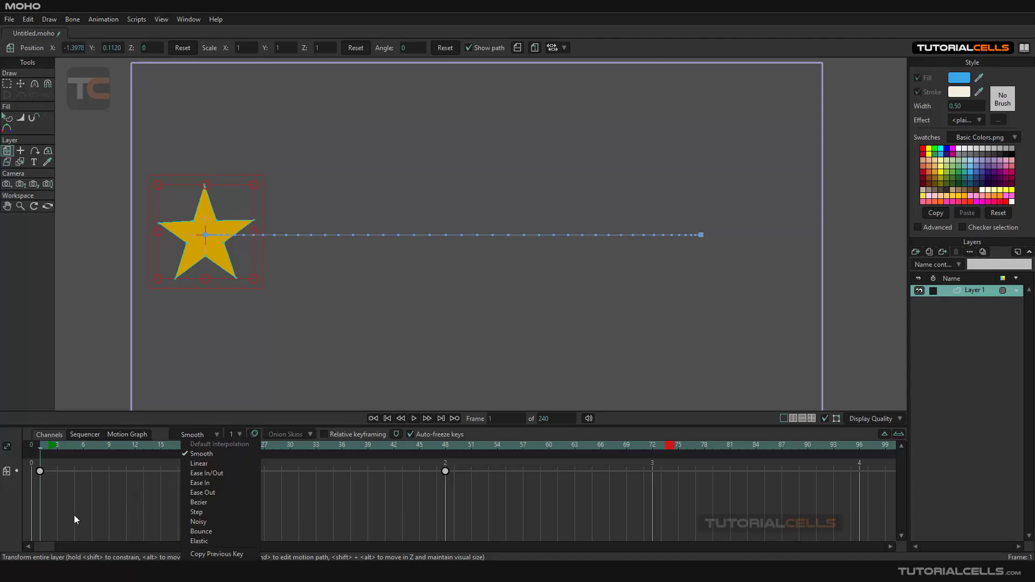
left_click(205, 464)
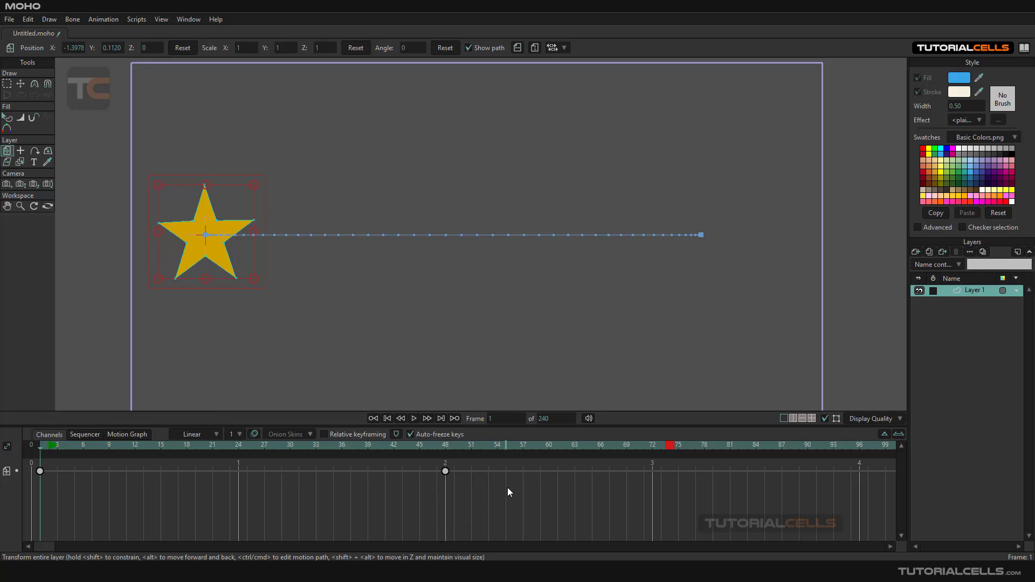
left_click(194, 434)
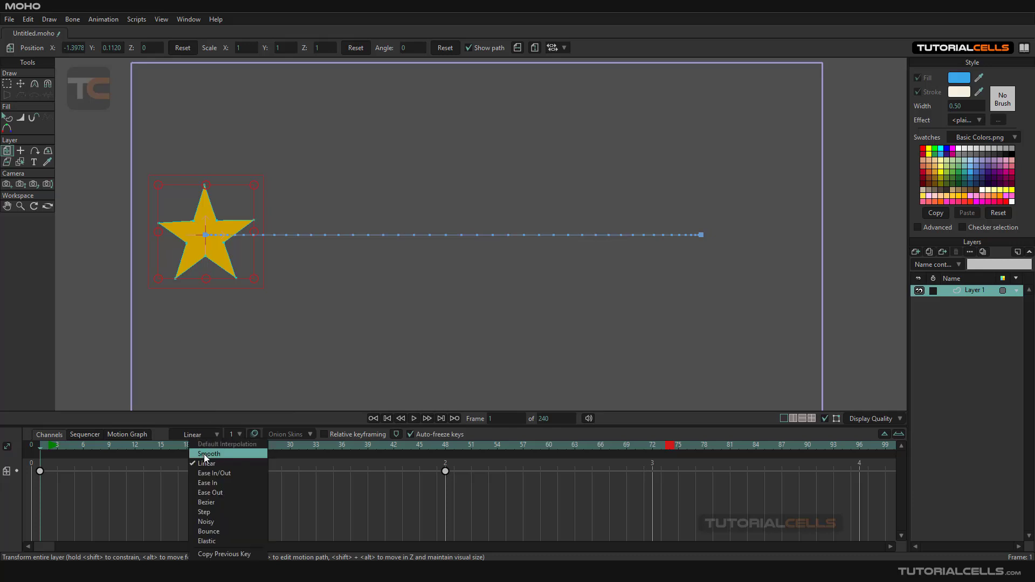
left_click(204, 454)
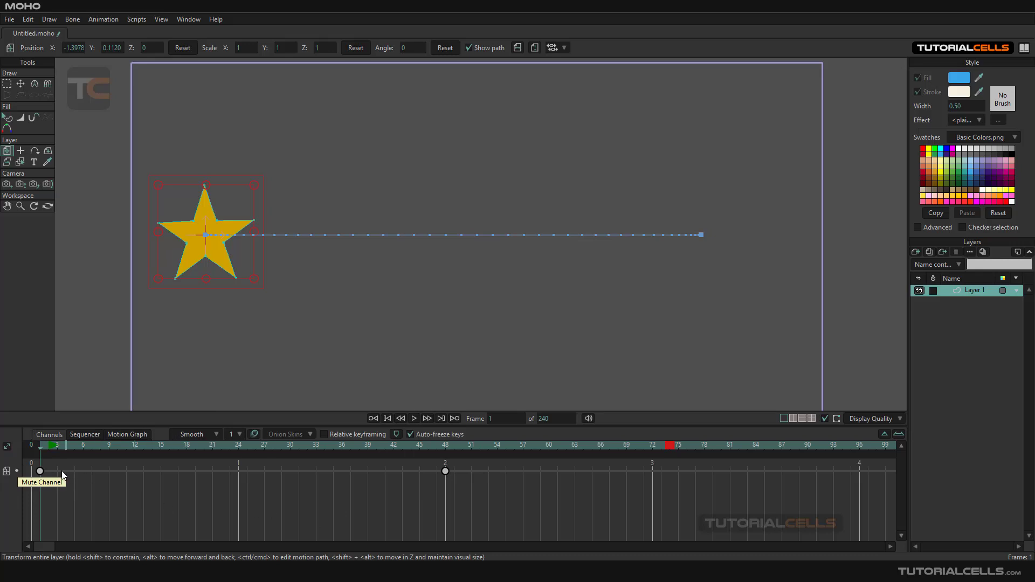
right_click(41, 471)
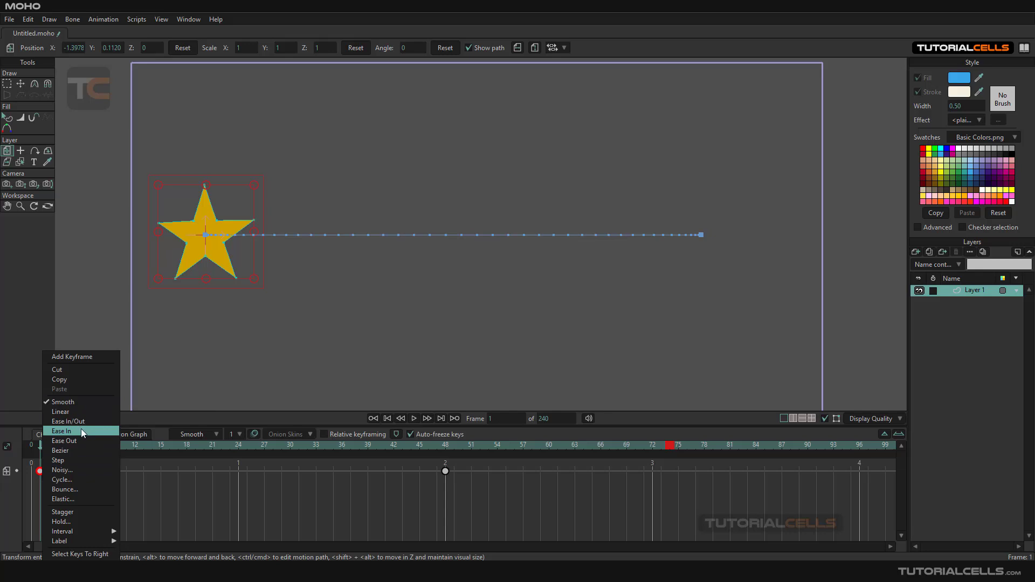
left_click(181, 474)
Step: Display the star's motion graph, separate its position channel into individual dimensions, and isolate the X curve
left_click(137, 435)
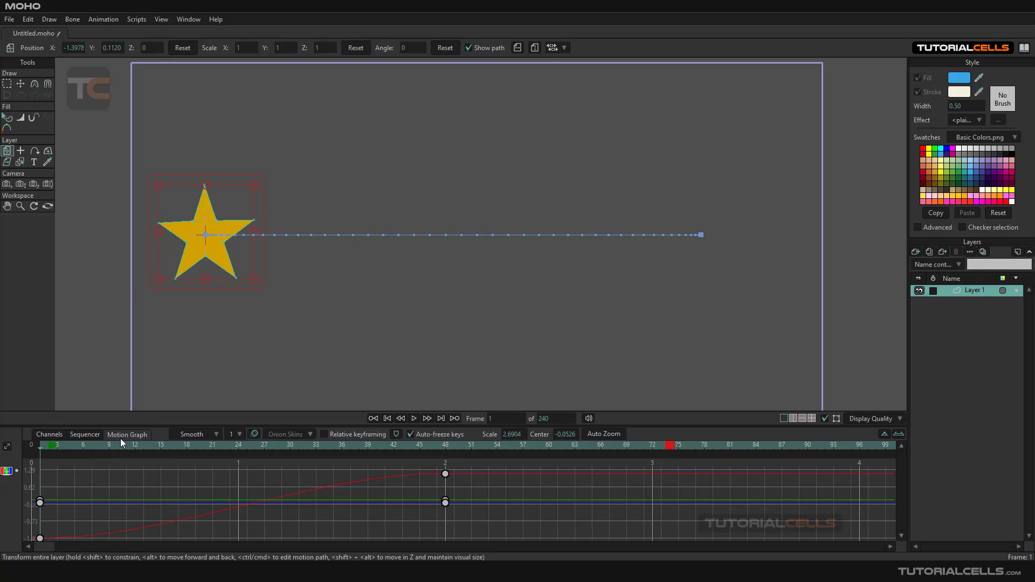
right_click(7, 472)
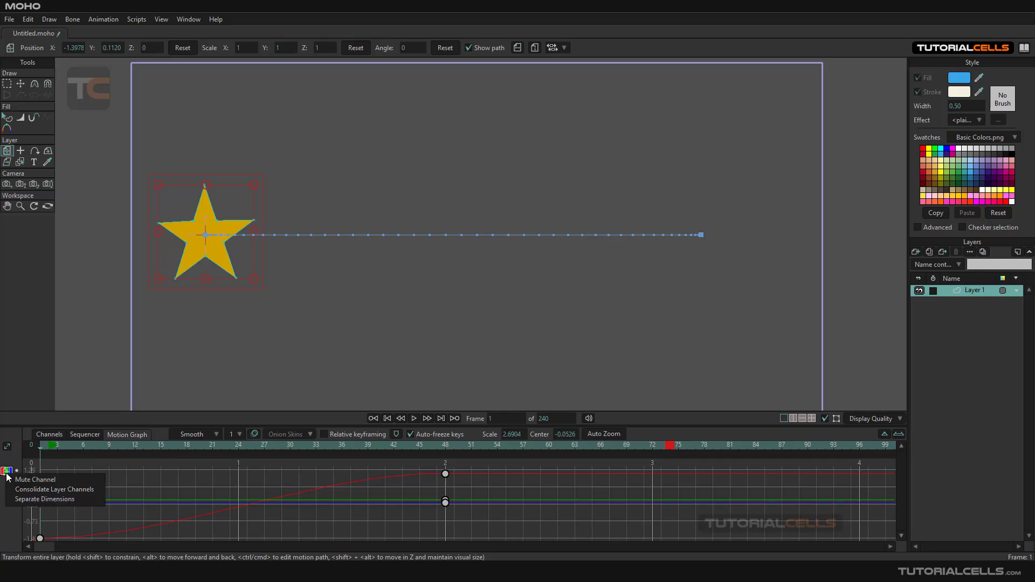
left_click(17, 499)
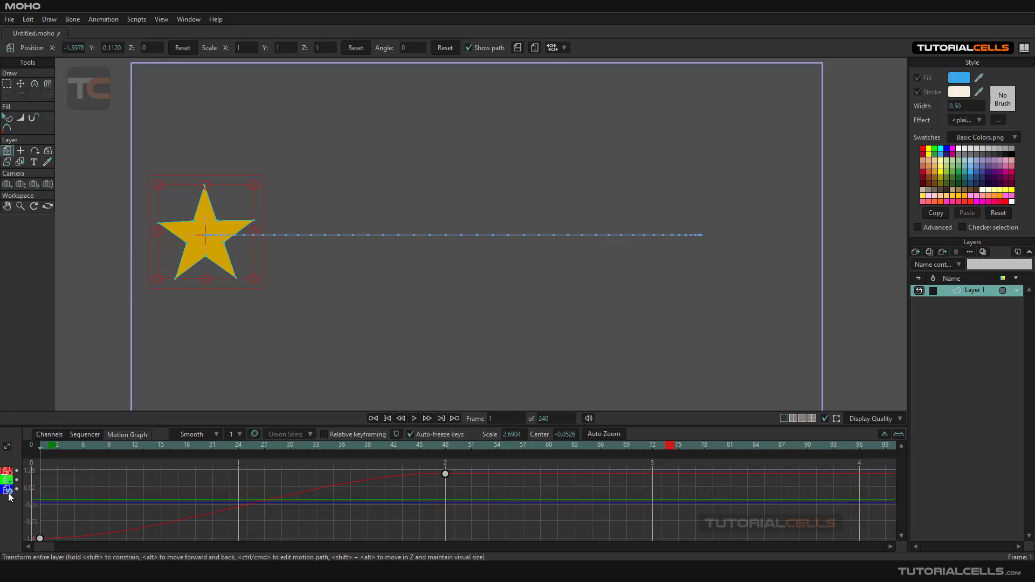
left_click(8, 483)
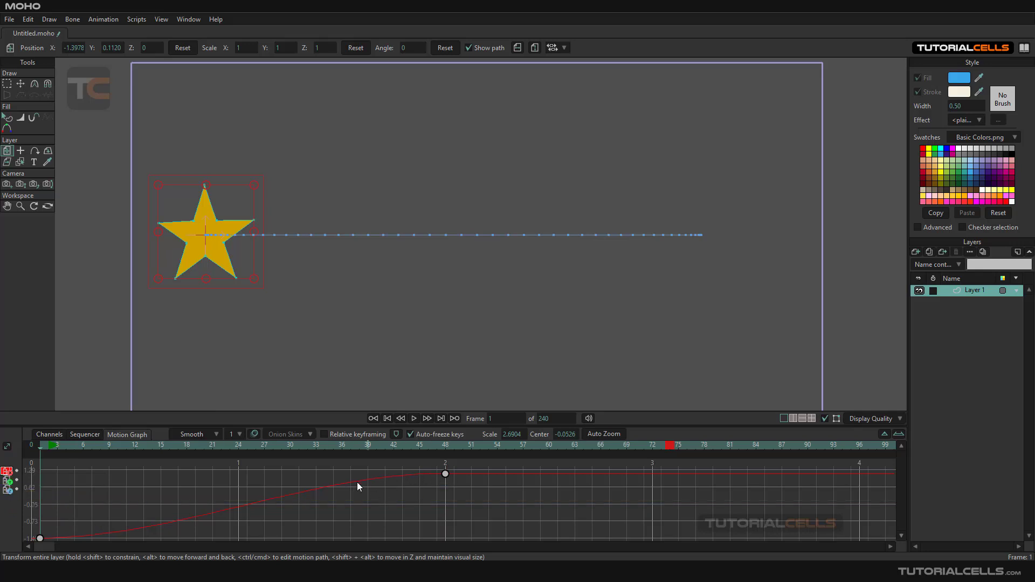
Step: Set the X curve's keyframe at frame 1 to Linear interpolation and show that curve again
right_click(40, 538)
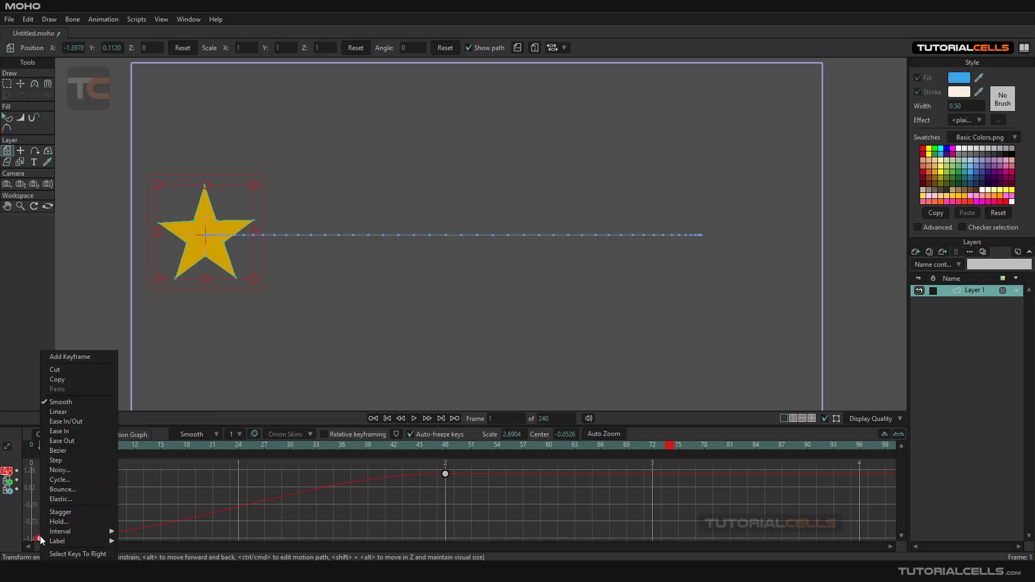
left_click(77, 414)
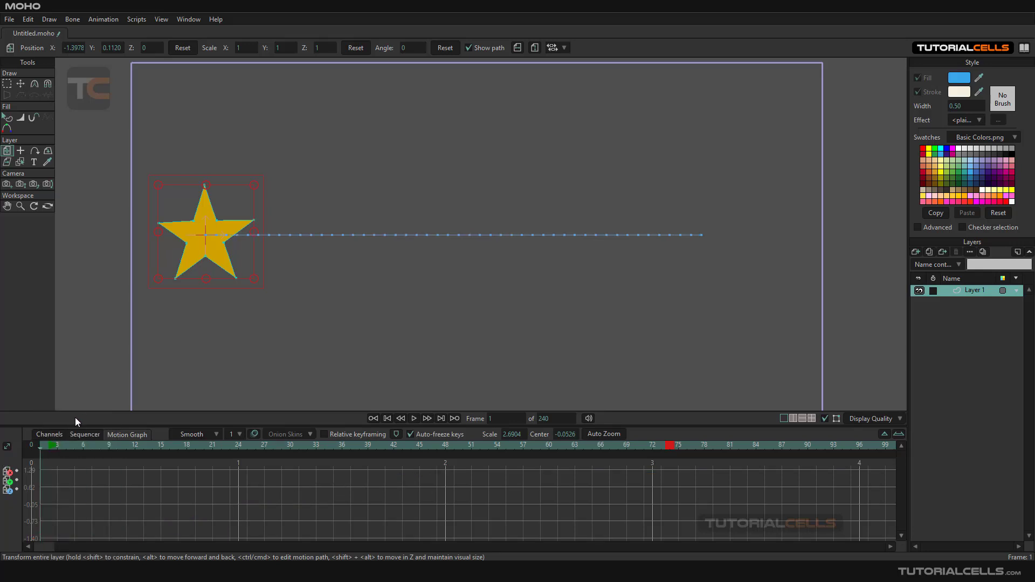
left_click(7, 471)
Step: Play the star's animation, rewind it and replay it to examine the linear motion
left_click(413, 420)
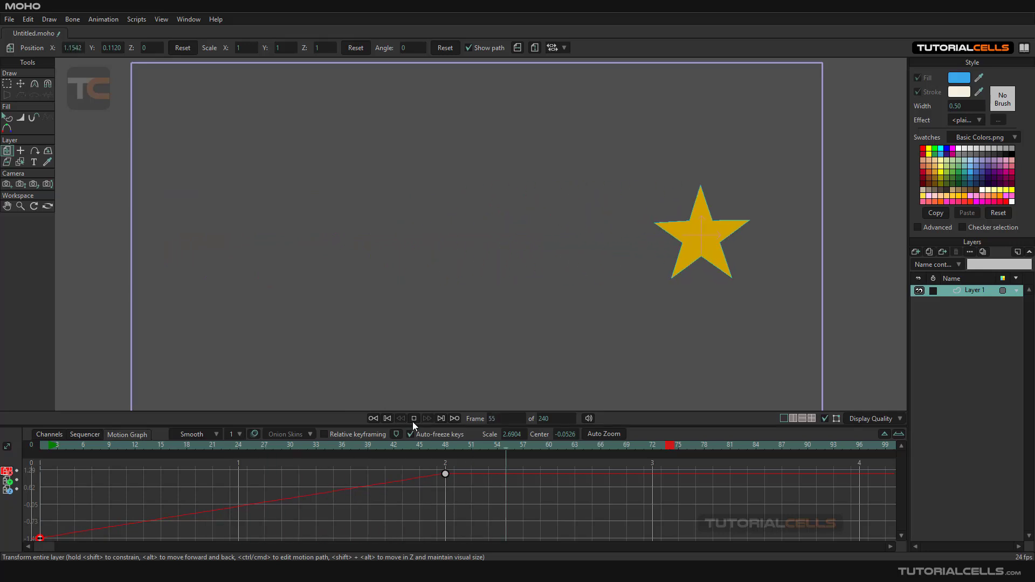
left_click(375, 418)
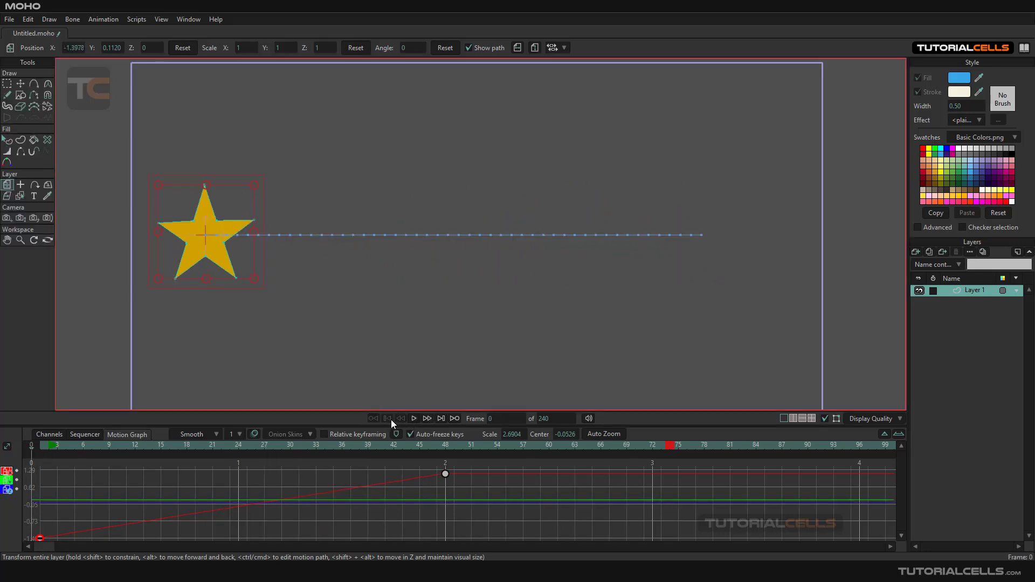
left_click(414, 418)
left_click(414, 418)
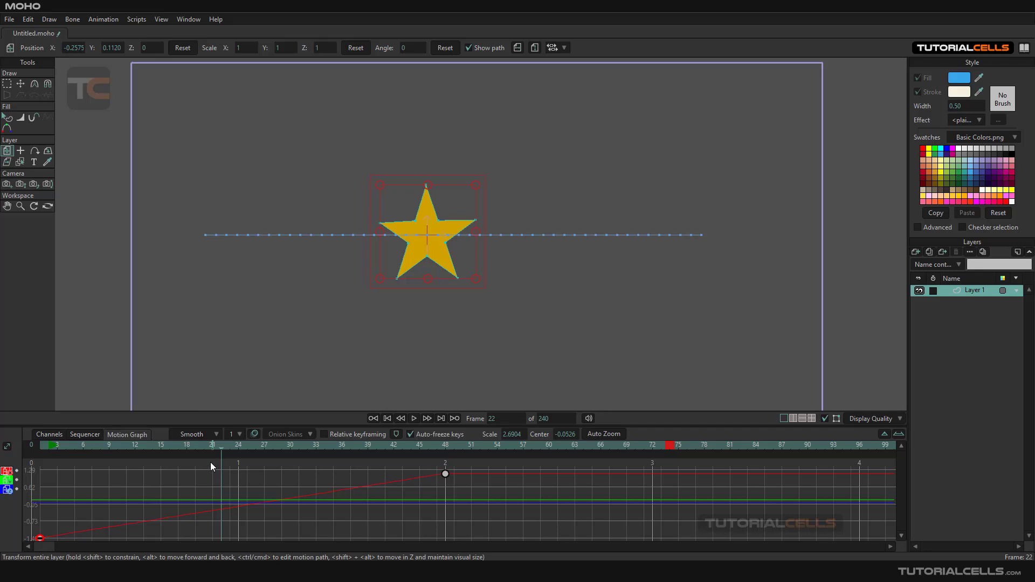
Step: Return the X keyframe at frame 1 to Smooth interpolation and try Ease Out on it
right_click(40, 538)
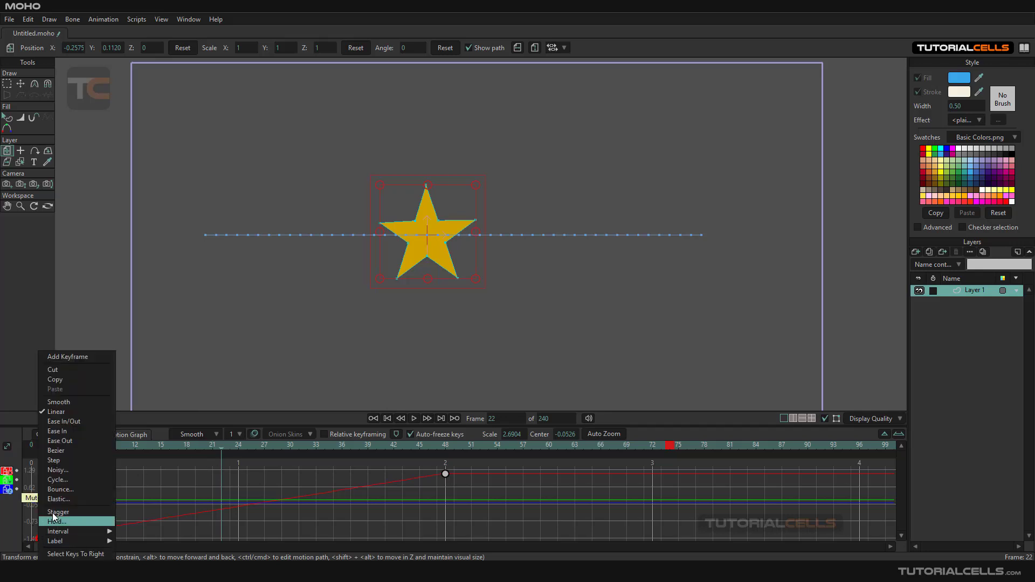
left_click(83, 403)
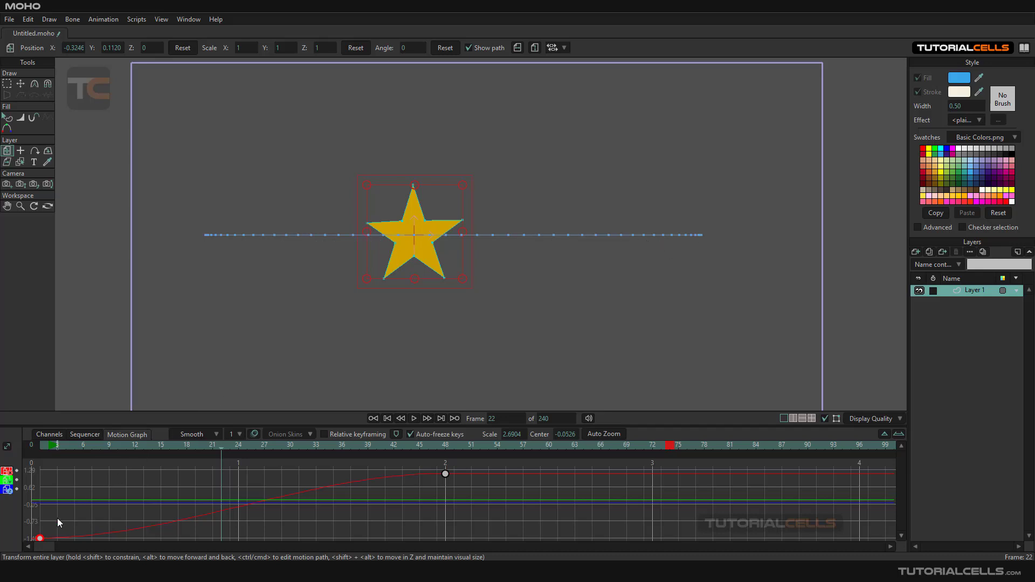
right_click(40, 540)
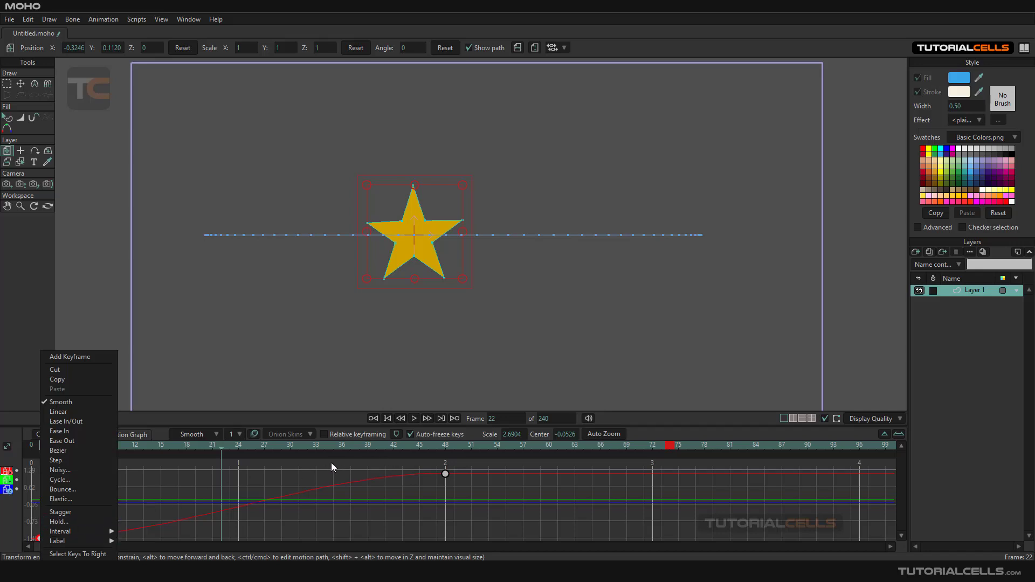
left_click(77, 440)
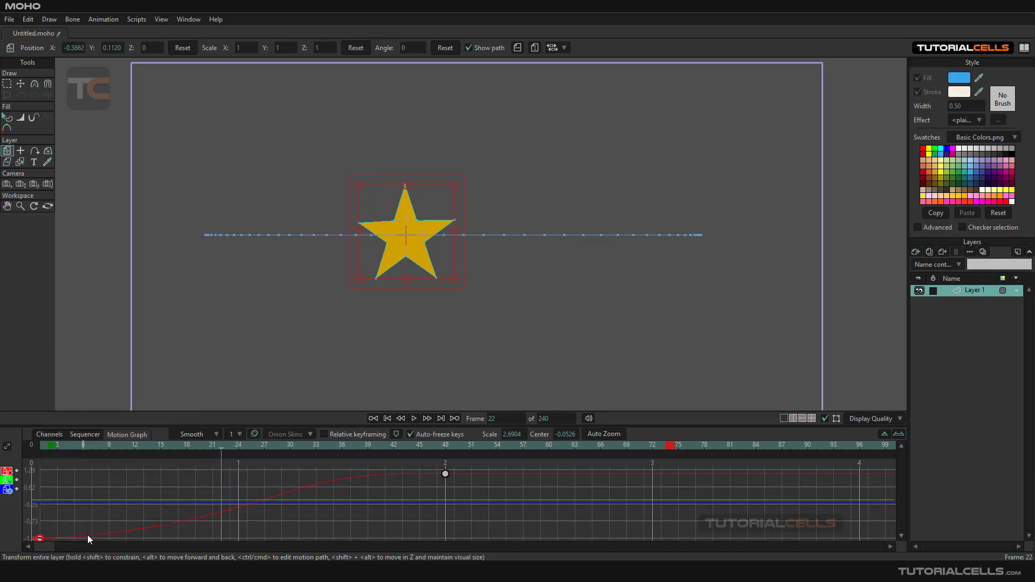
Step: Try Linear and Smooth interpolation on the X keyframe at frame 48 and settle on Ease In
right_click(446, 475)
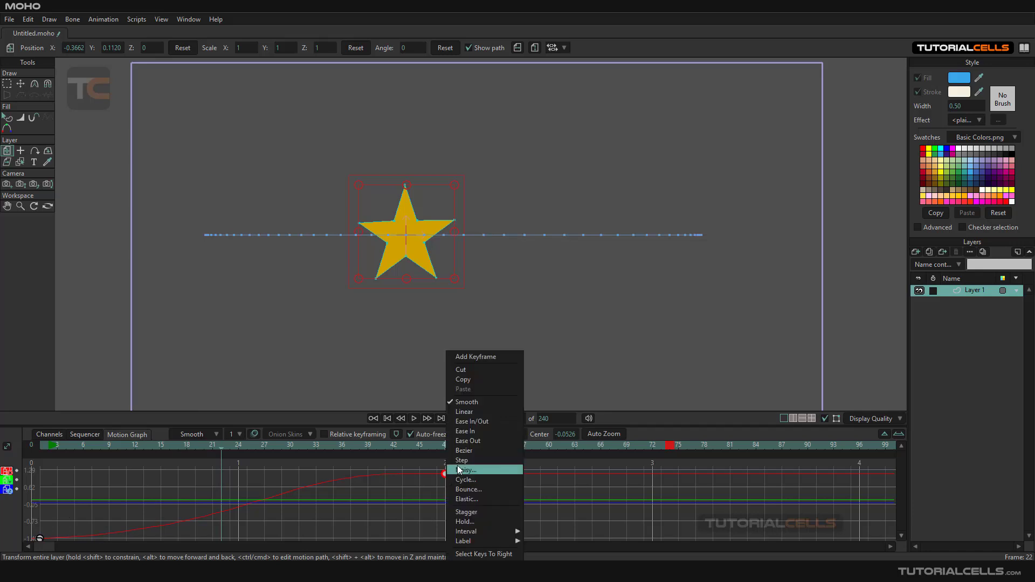
left_click(494, 412)
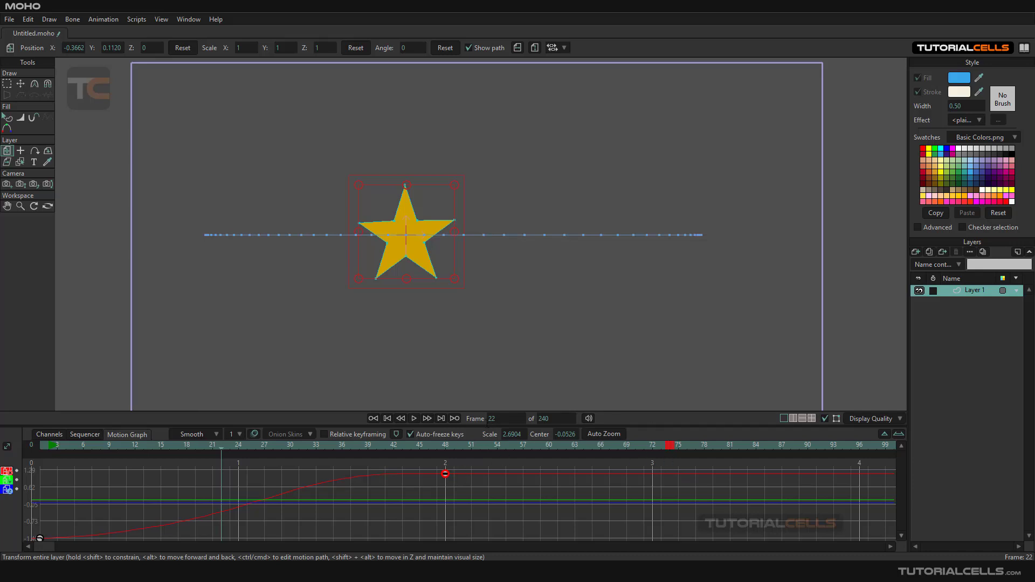
right_click(446, 474)
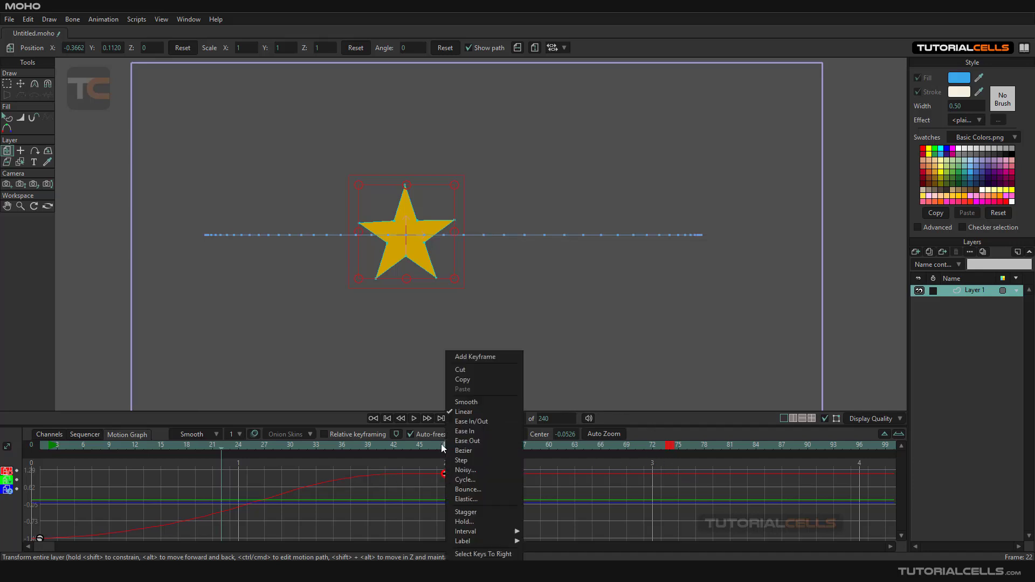
left_click(457, 411)
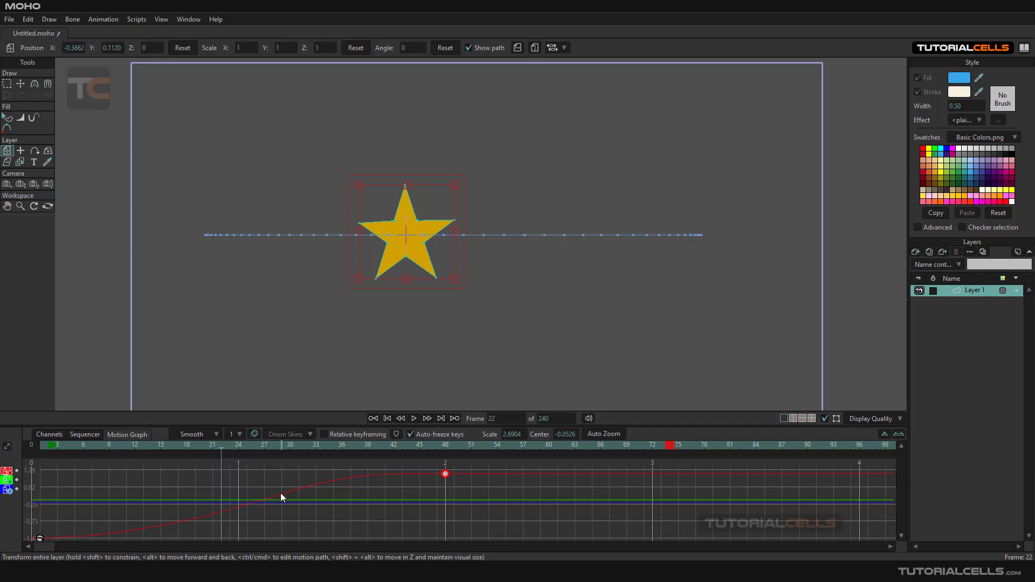
right_click(446, 474)
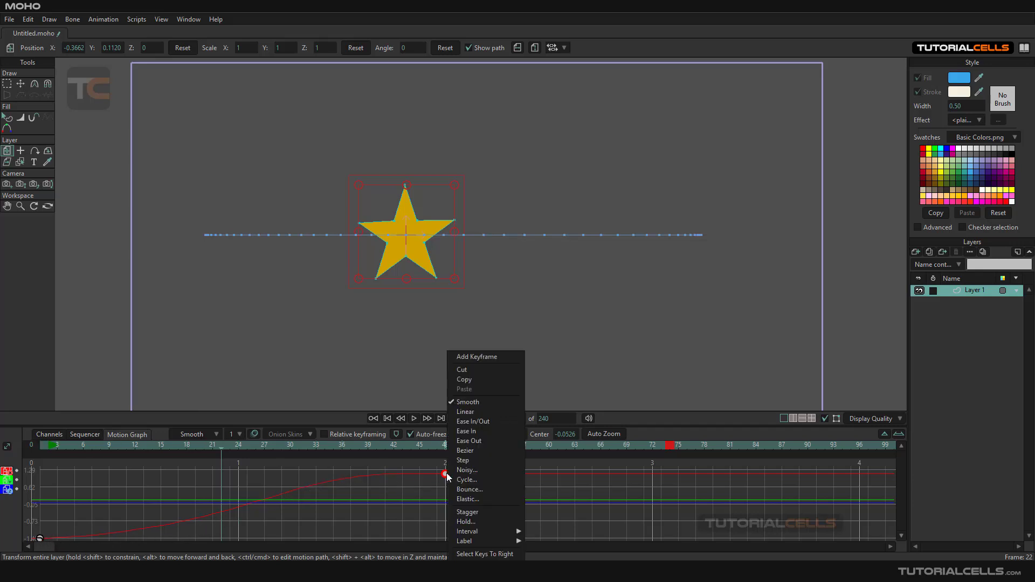
left_click(507, 432)
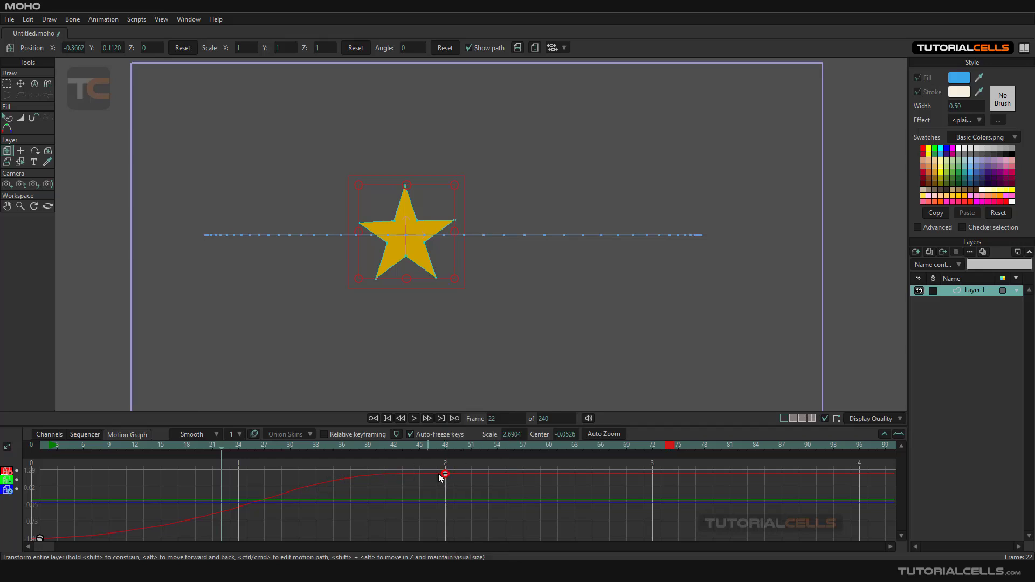
Step: Set the X keyframe at frame 1 to Bezier and lengthen both curve handles, to about frame 31 and frame 10, for a steeper middle section
right_click(39, 538)
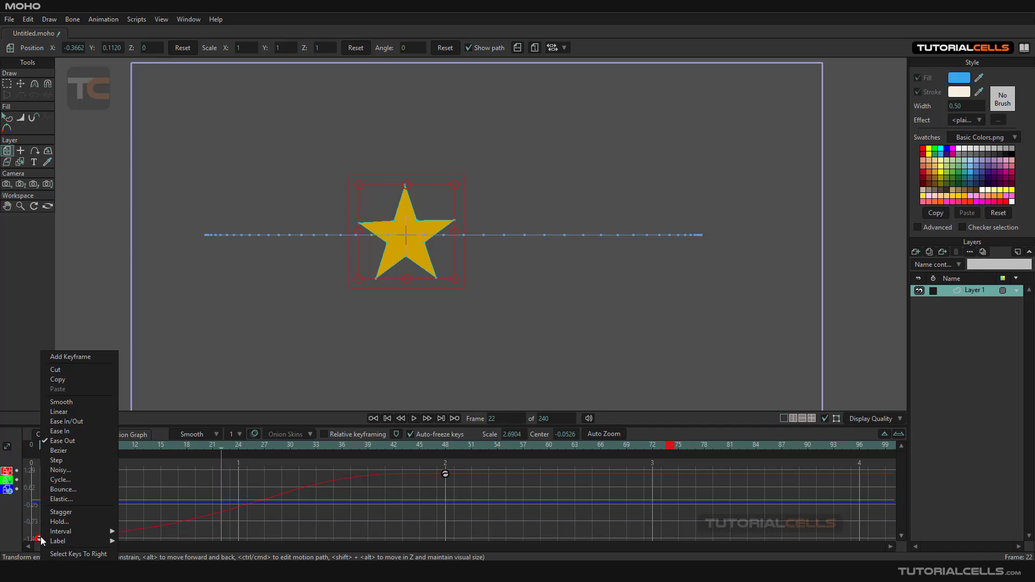
left_click(92, 450)
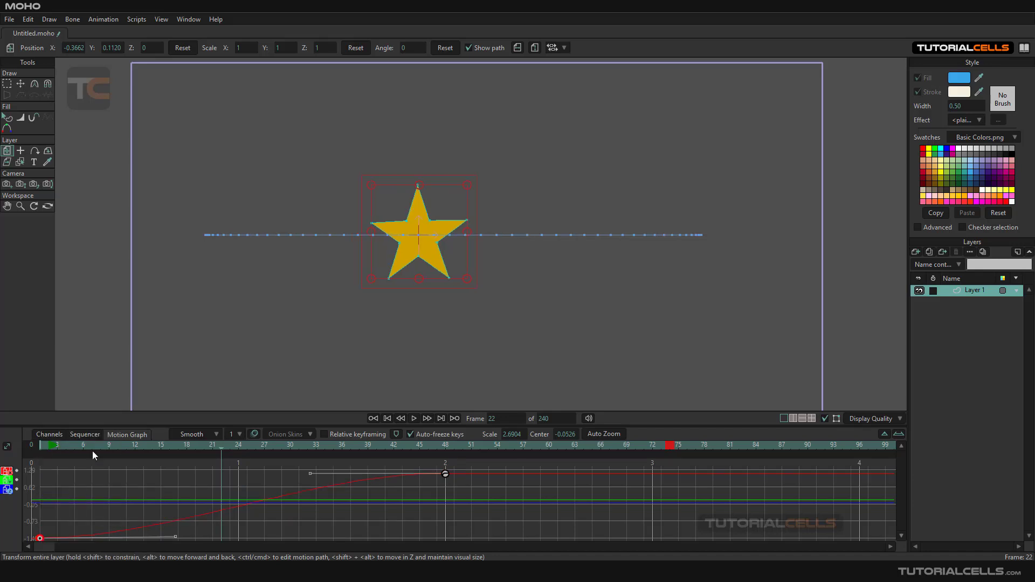
left_click_drag(175, 538, 244, 535)
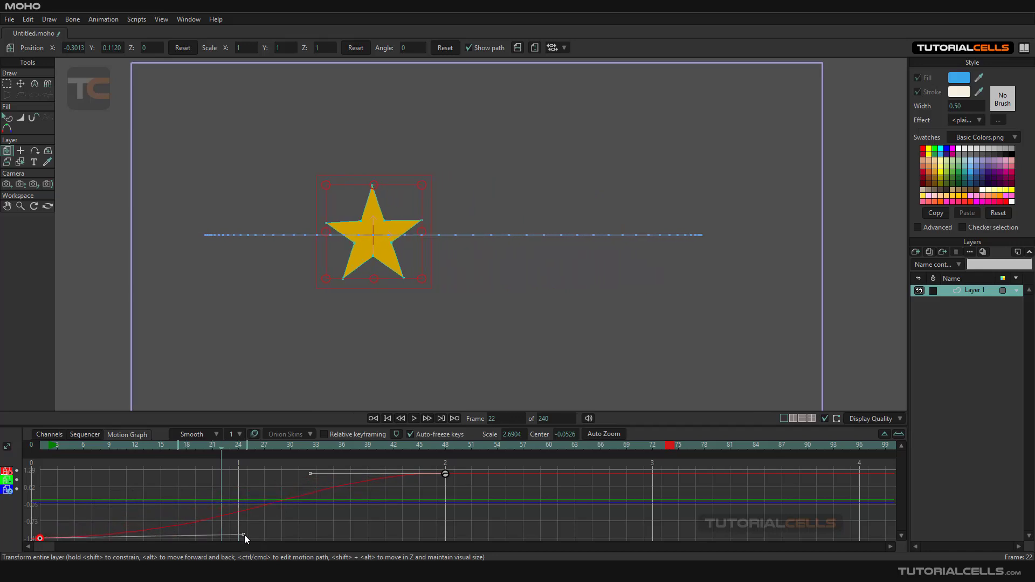
left_click_drag(308, 474, 115, 473)
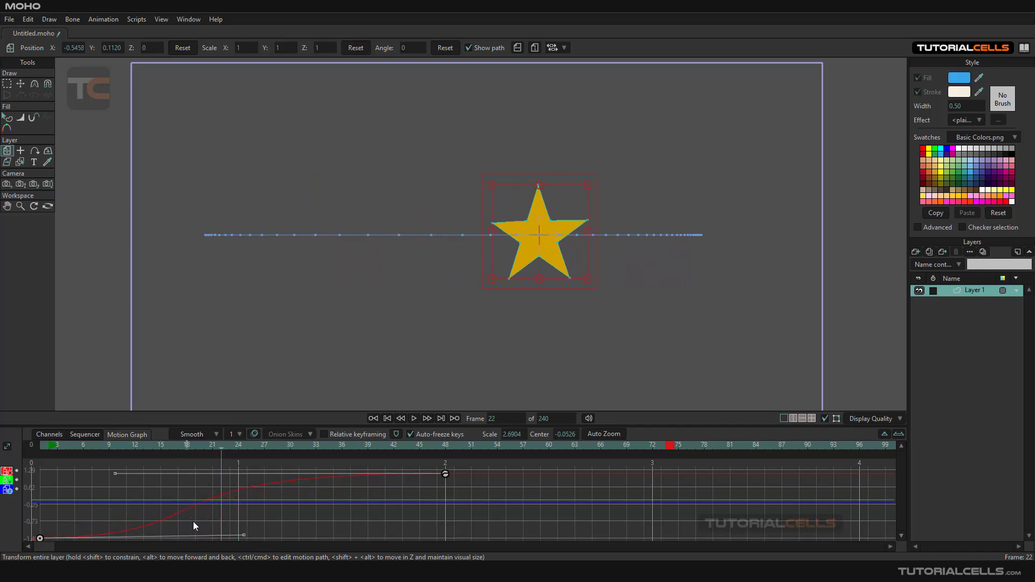
left_click_drag(243, 535, 270, 532)
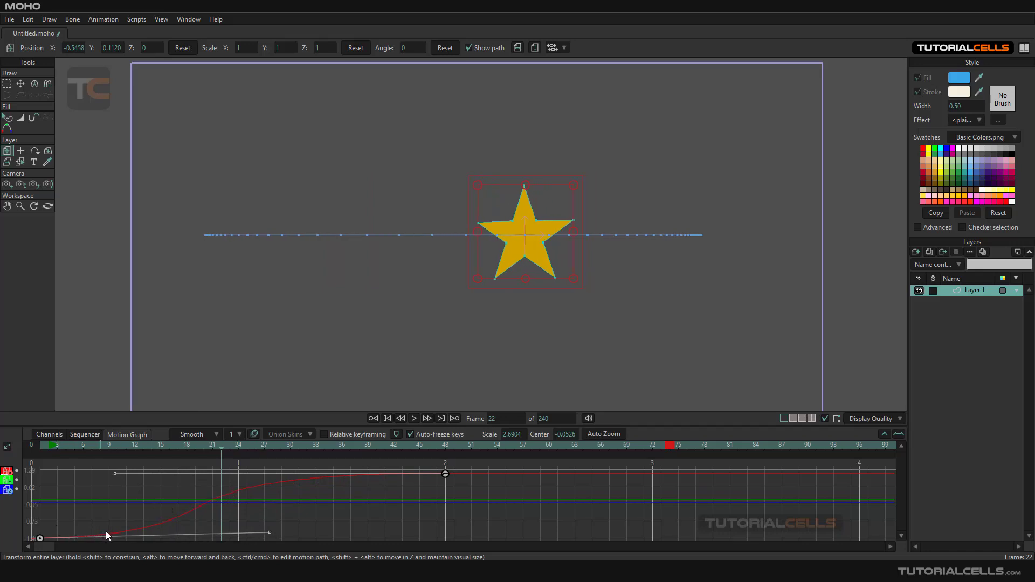
left_click_drag(270, 535, 302, 533)
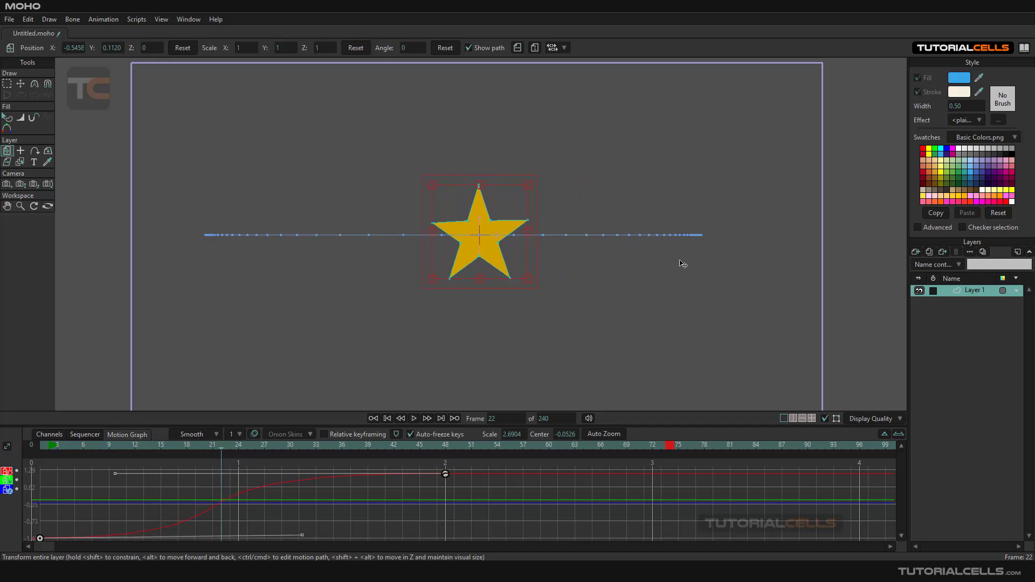
Step: Play the animation from frame 1 while pulling the frame 48 keyframe's handle steeply down and back level at about frame 26, and stop playback
left_click(373, 418)
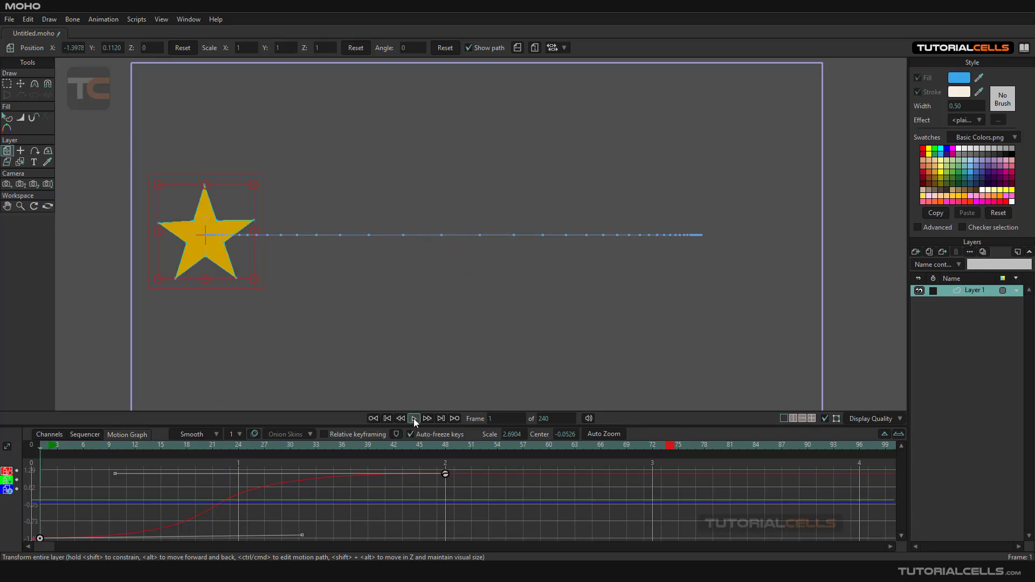
left_click(413, 419)
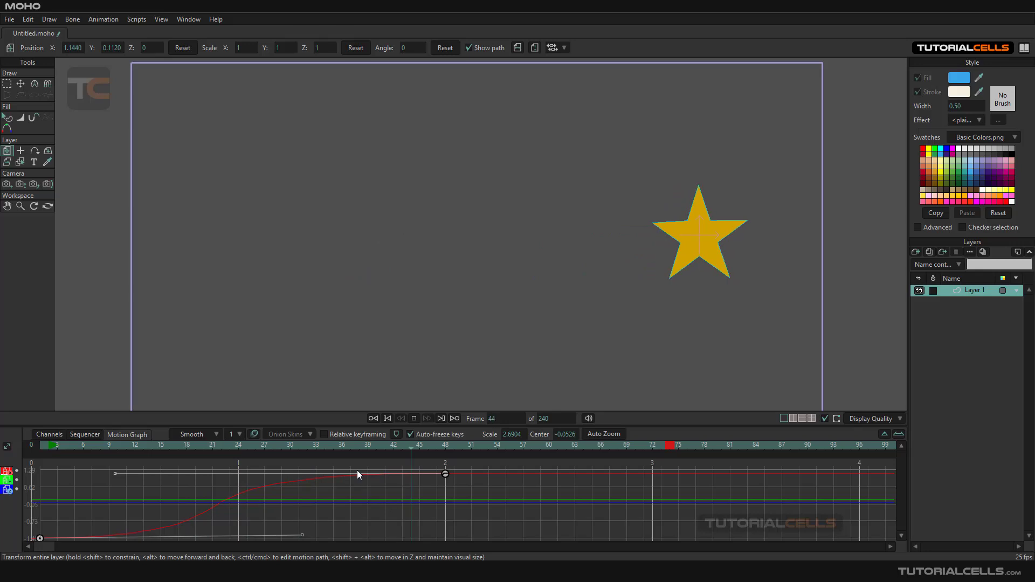
left_click_drag(115, 473, 426, 533)
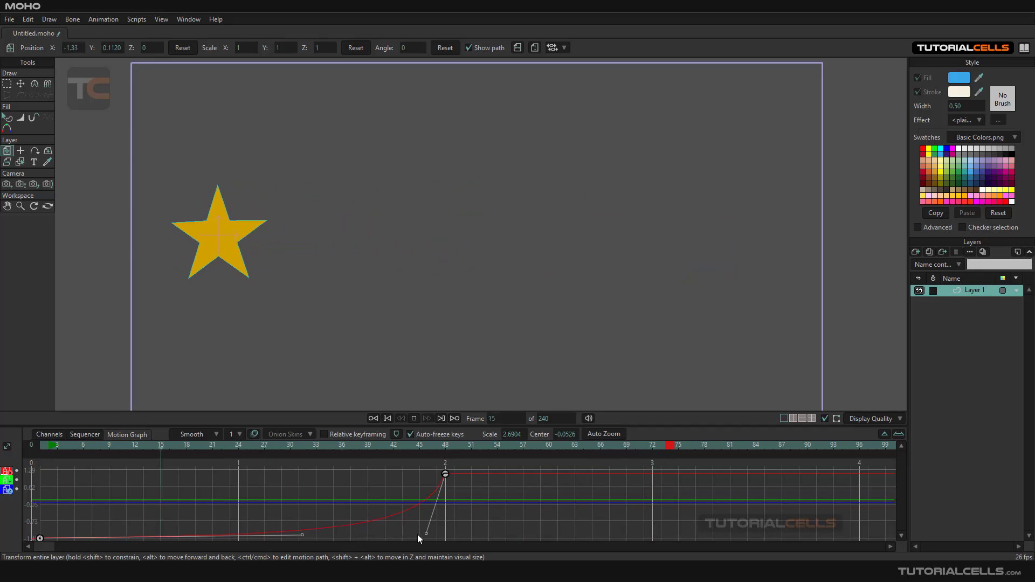
left_click_drag(425, 532, 259, 473)
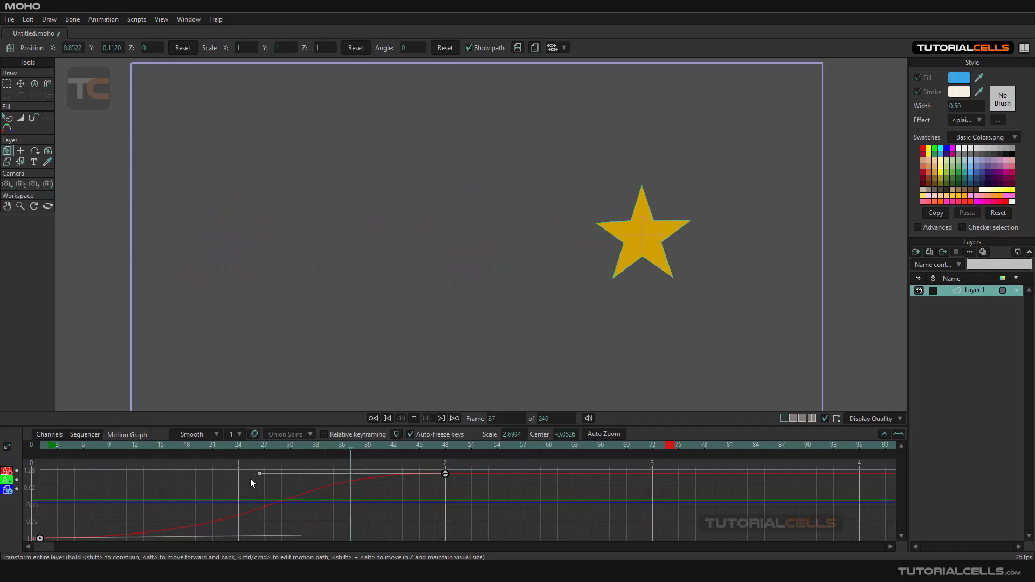
left_click(414, 418)
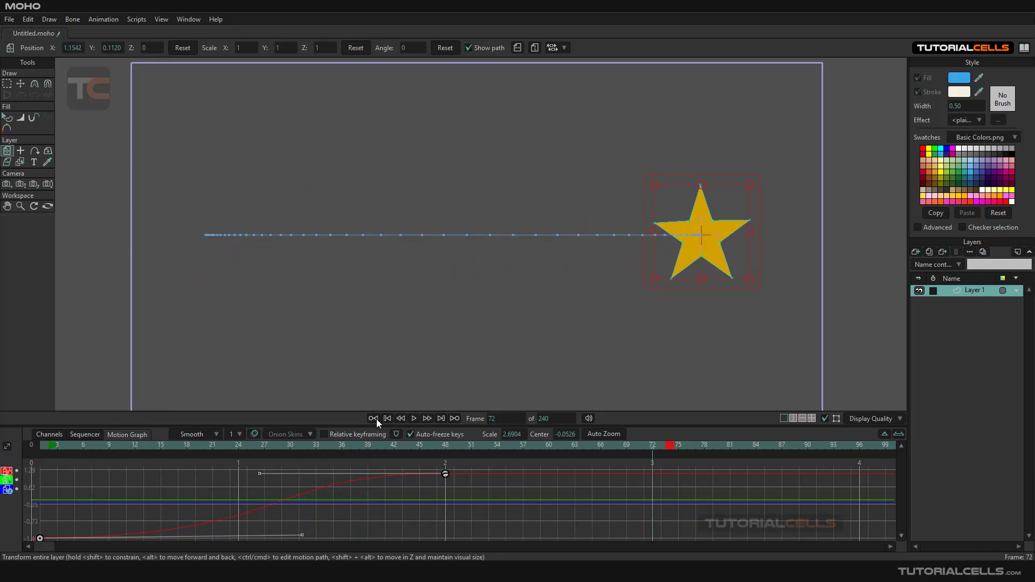
Step: Try Step interpolation on the X keyframe at frame 1 and play the animation from the start to check it
left_click(381, 418)
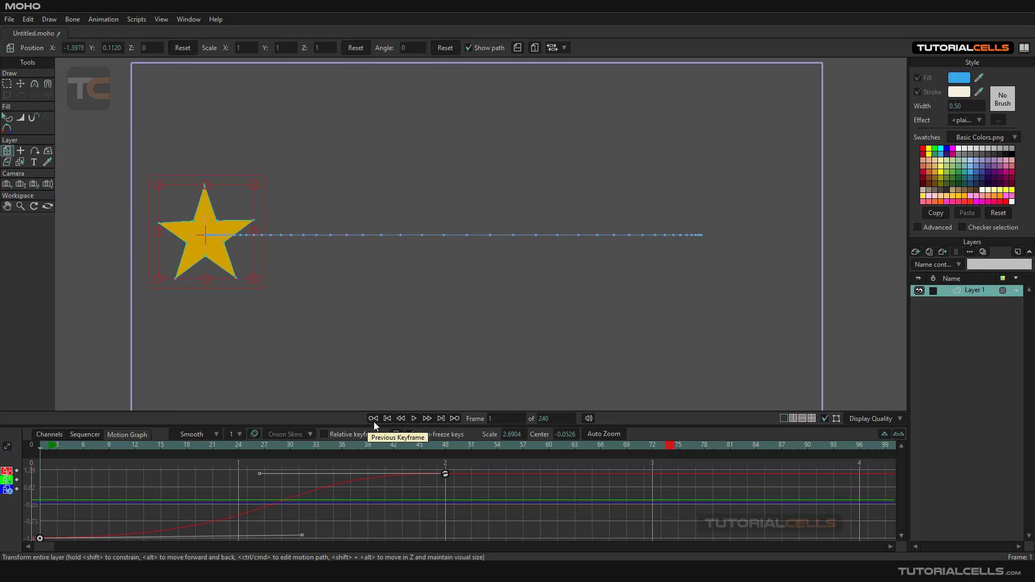
right_click(41, 537)
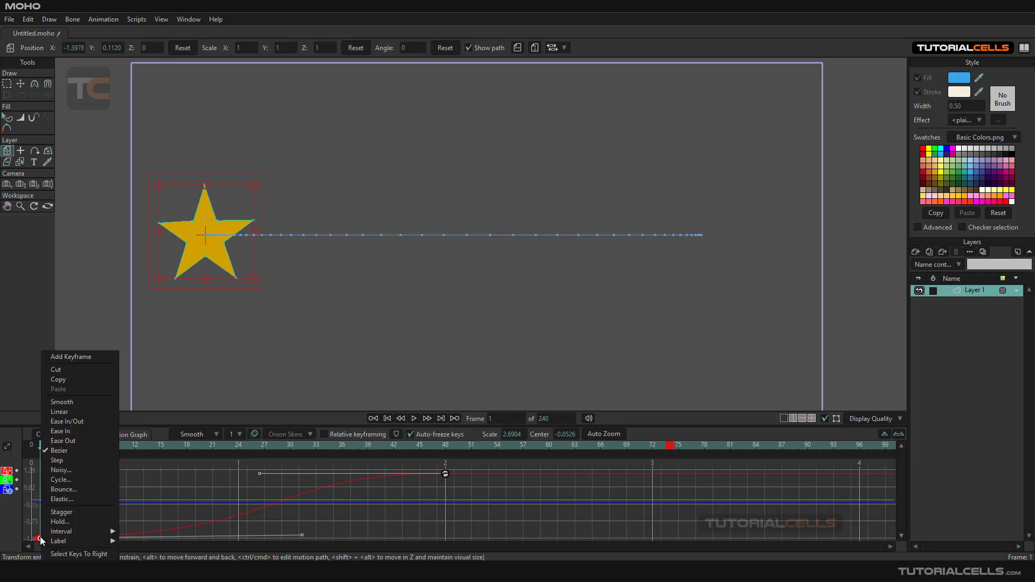
left_click(92, 461)
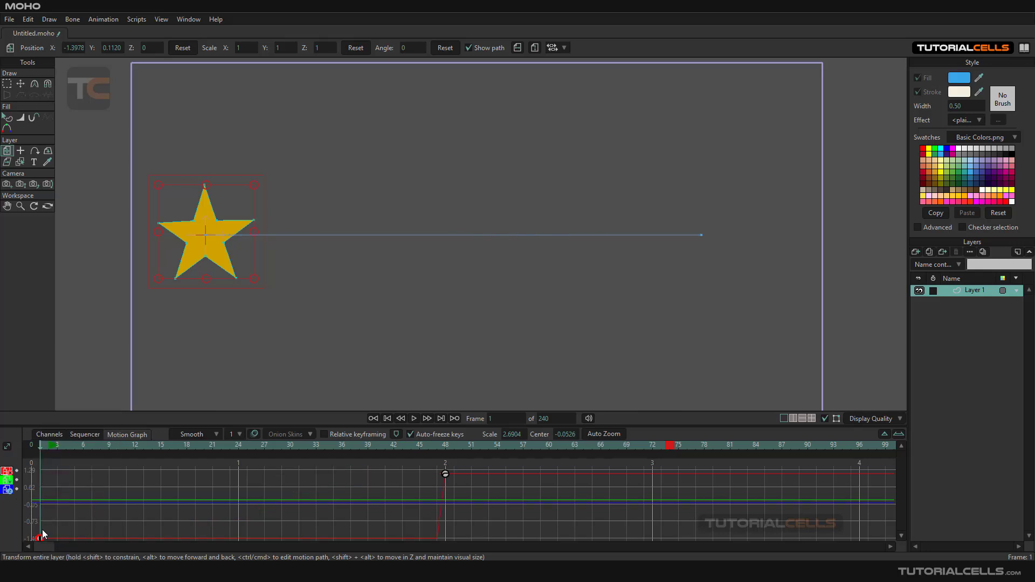
left_click(415, 418)
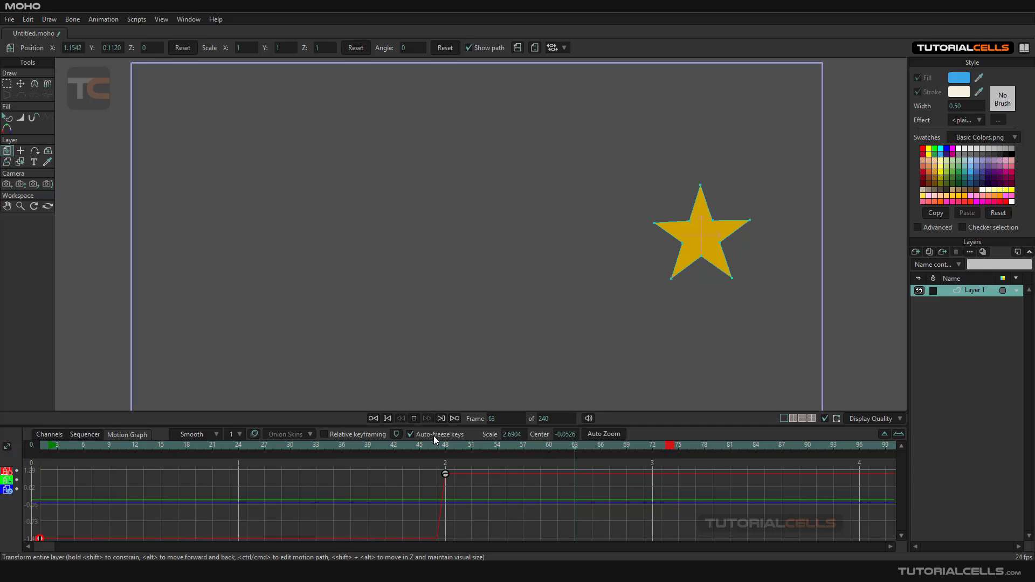
left_click(414, 419)
left_click(388, 418)
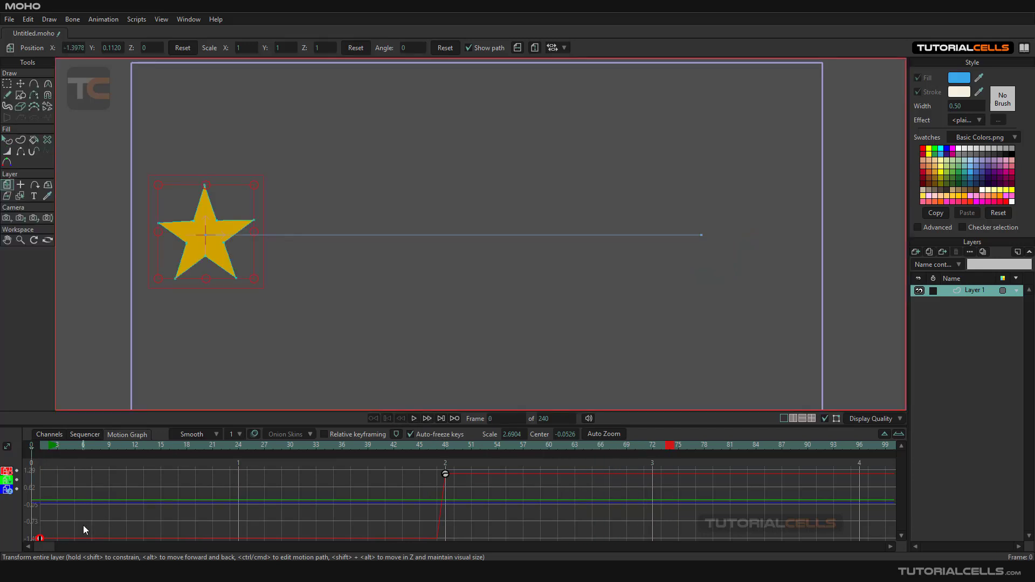
left_click(414, 419)
left_click(414, 418)
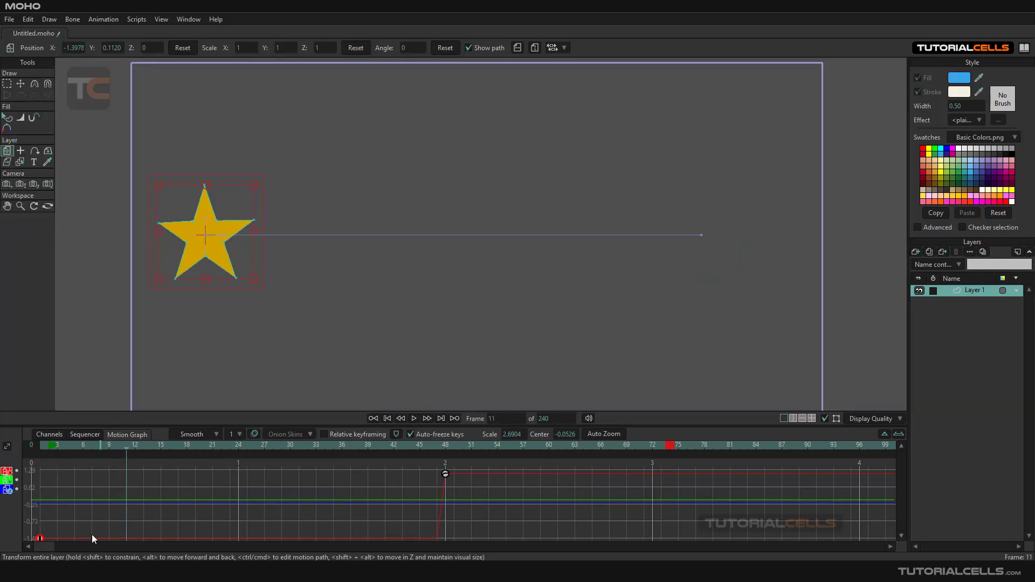
Step: Switch the X keyframe at frame 1 to Noisy interpolation and play the animation from the start
right_click(40, 538)
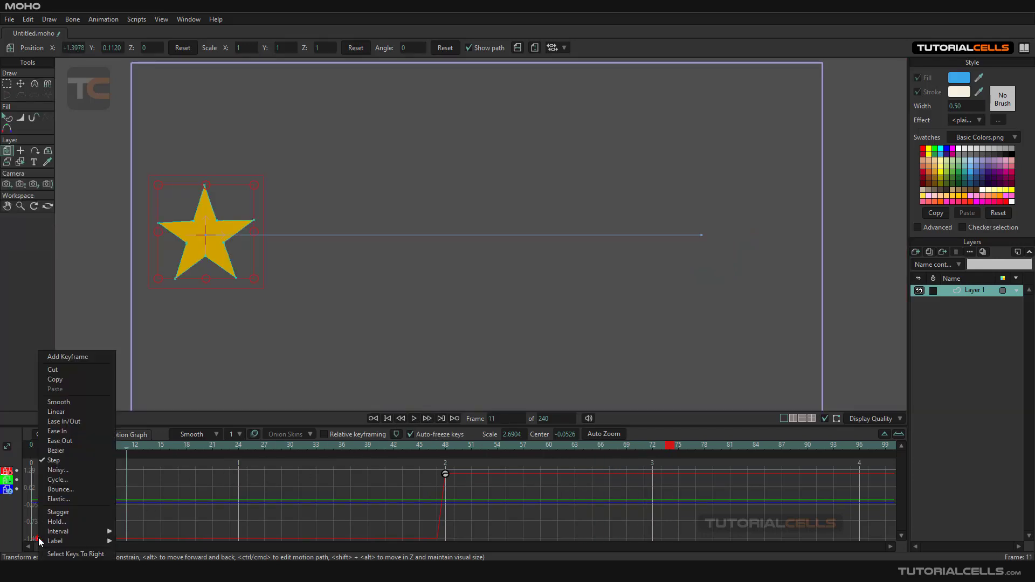
left_click(86, 470)
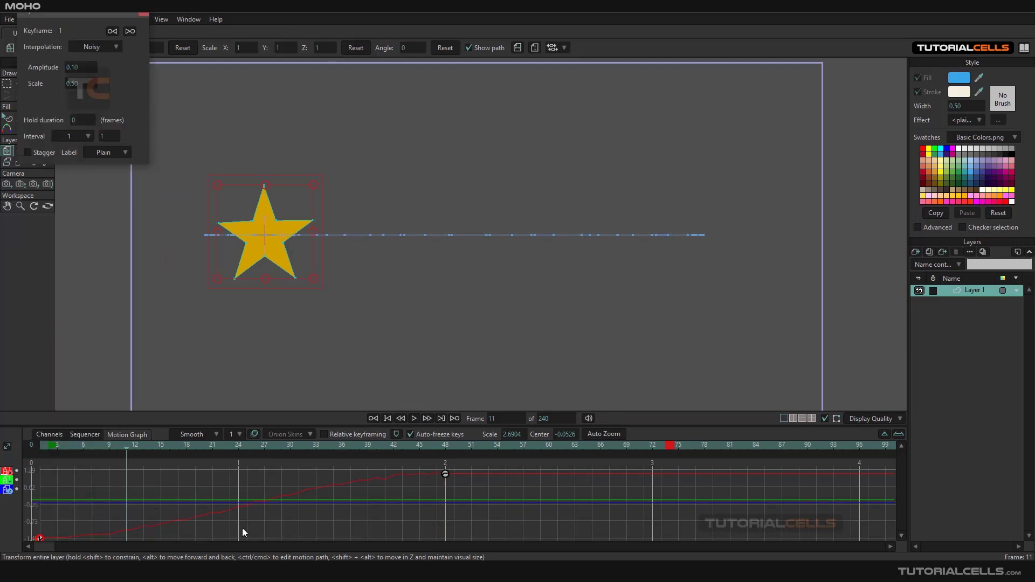
left_click(386, 419)
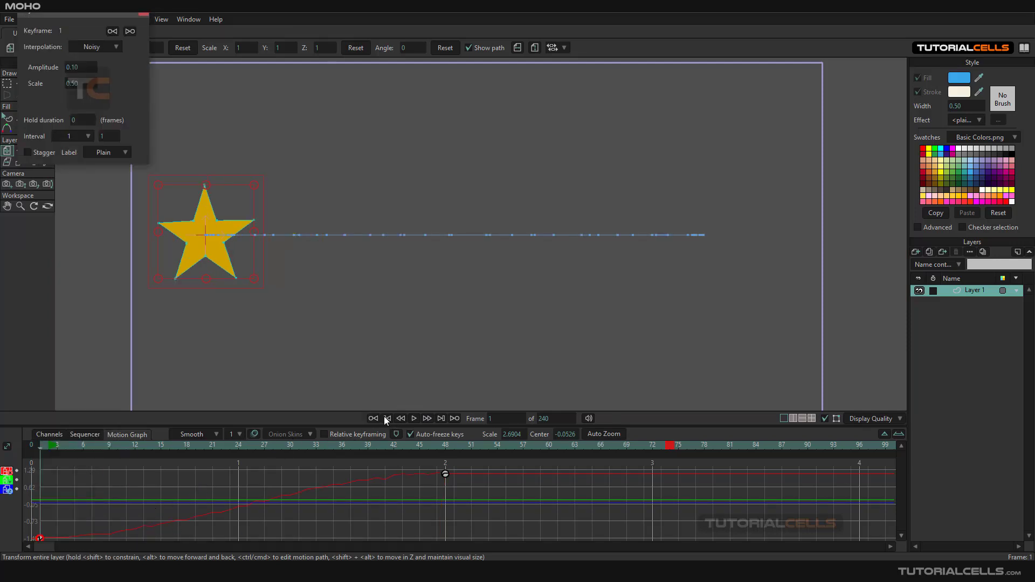
left_click(413, 419)
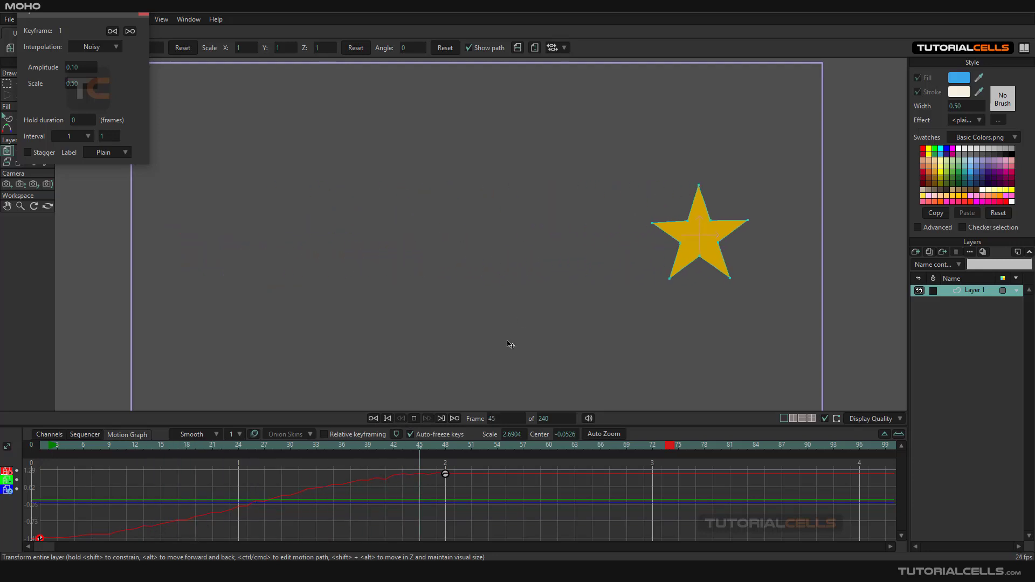
Step: Raise the Noisy amplitude to 1.30 for the frame 1 keyframe, adjust its noise scale, and close the keyframe settings
left_click_drag(95, 14, 748, 270)
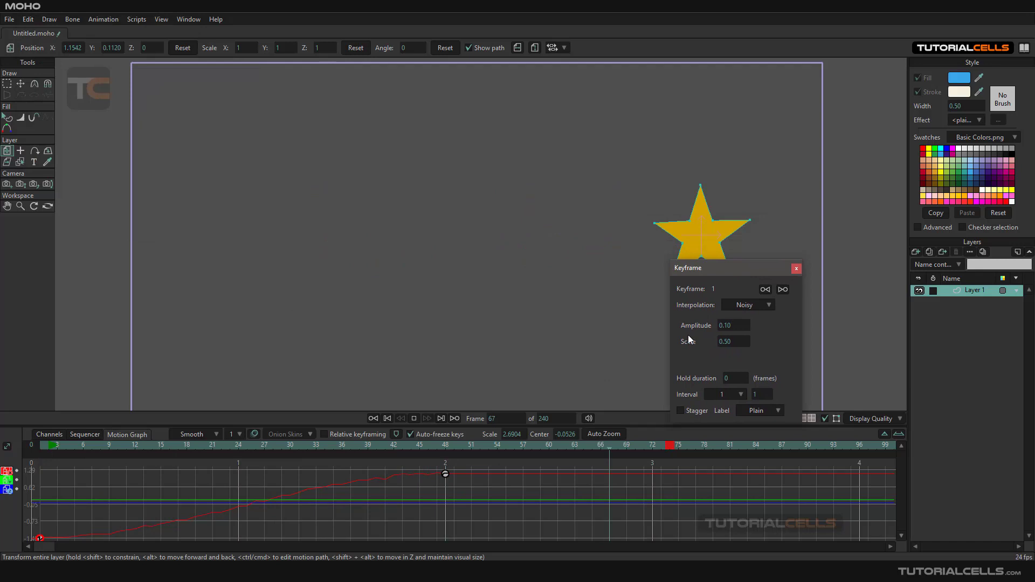
left_click(755, 305)
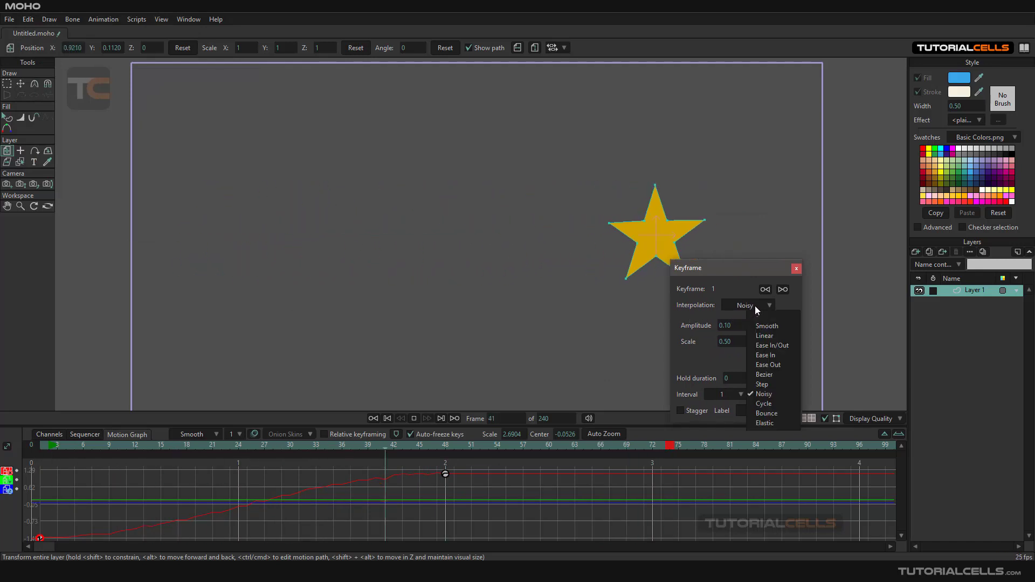
left_click(755, 305)
left_click_drag(736, 328, 120, 506)
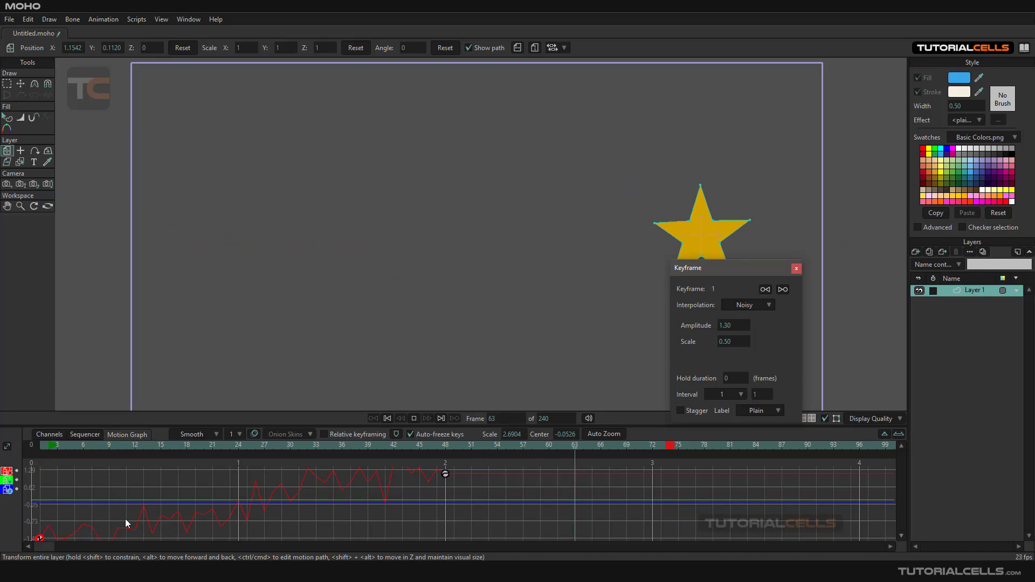
left_click_drag(725, 343, 729, 340)
left_click(797, 268)
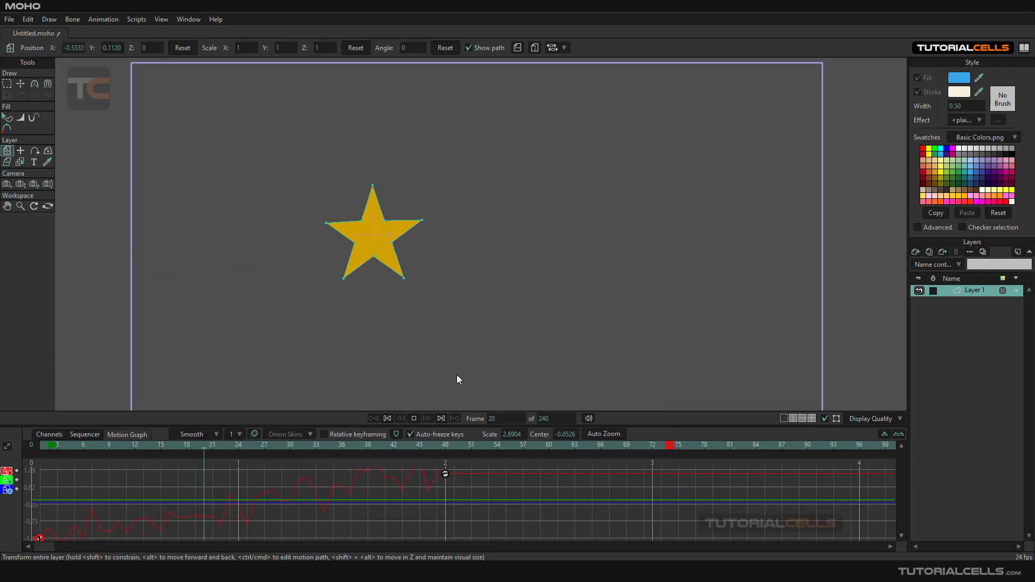
Step: Stop playback and set the X keyframe at frame 1 to Smooth interpolation
right_click(34, 538)
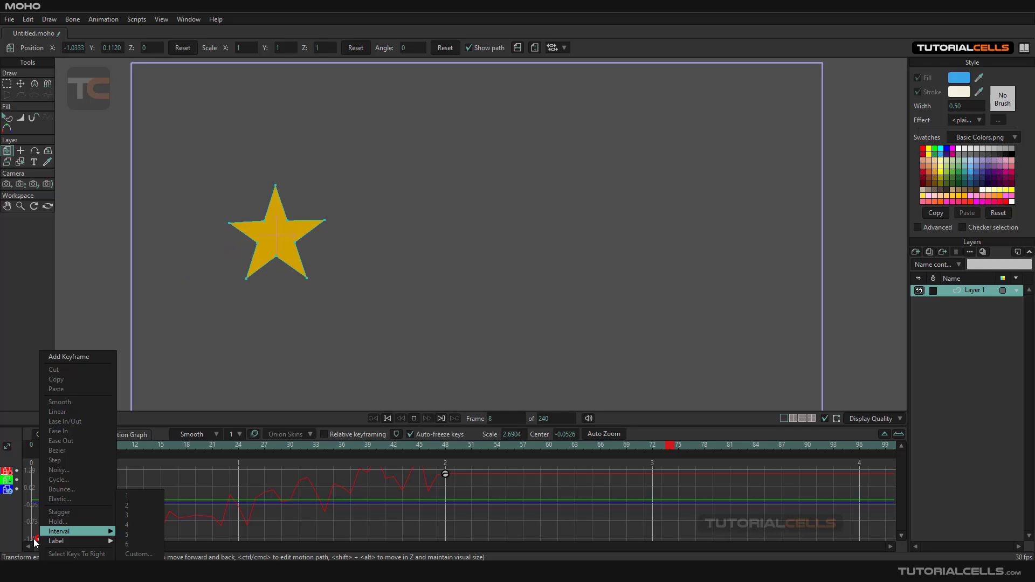
left_click(45, 544)
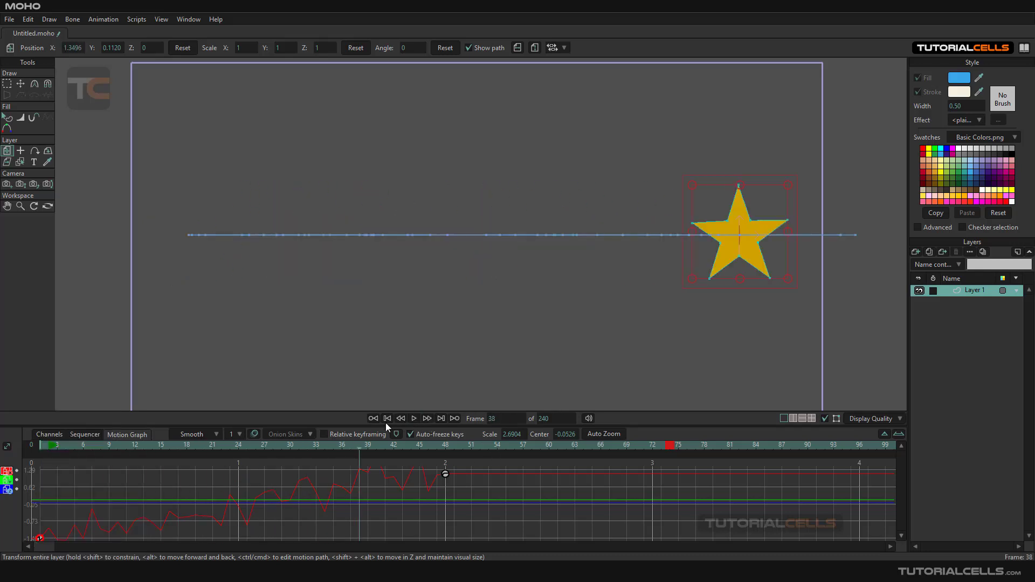
right_click(39, 539)
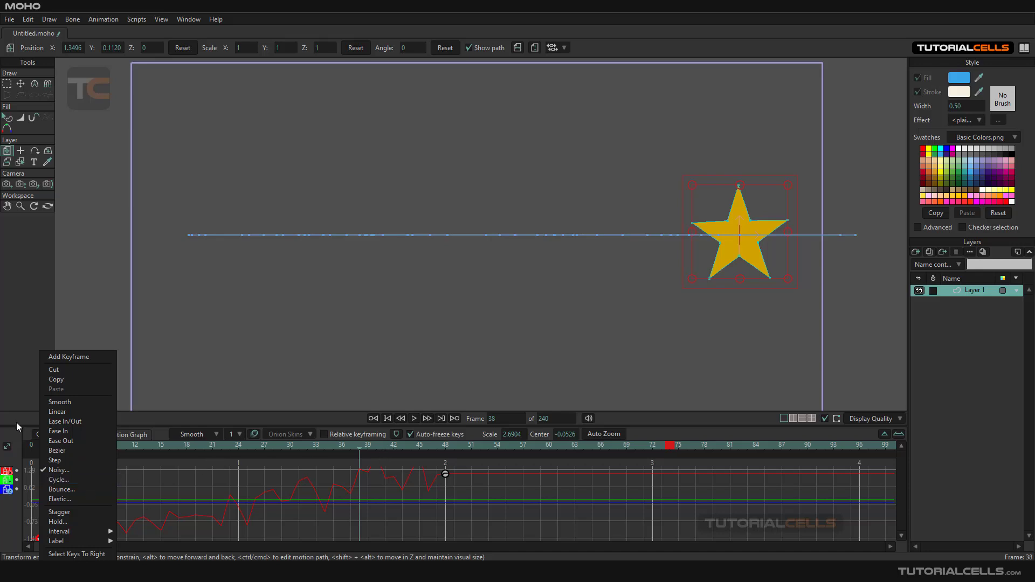
left_click(59, 403)
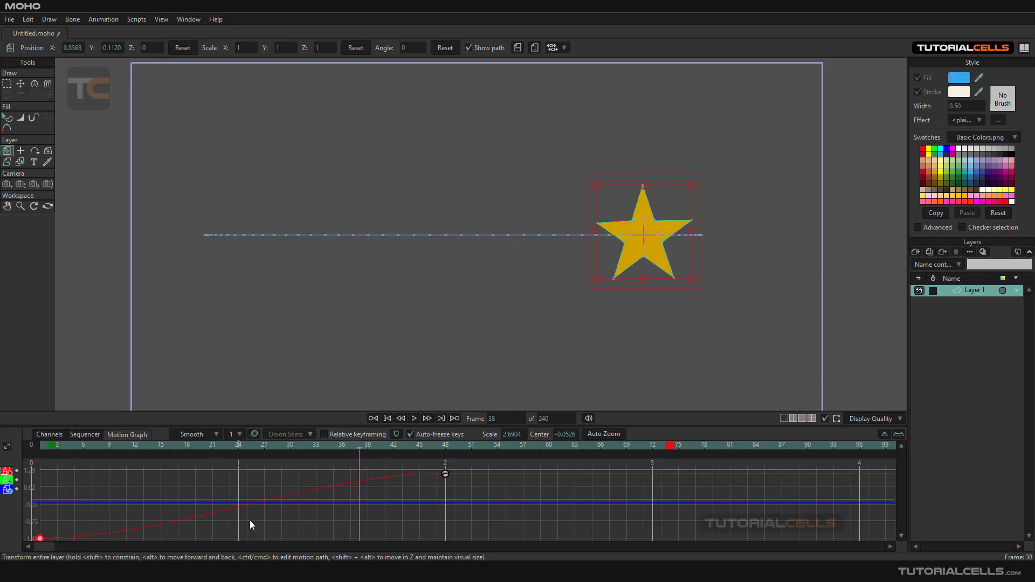
Step: Shorten the animation's end to frame 73 on the timeline and extend it to frame 246
left_click(446, 475)
scroll(474, 488, "down", 3)
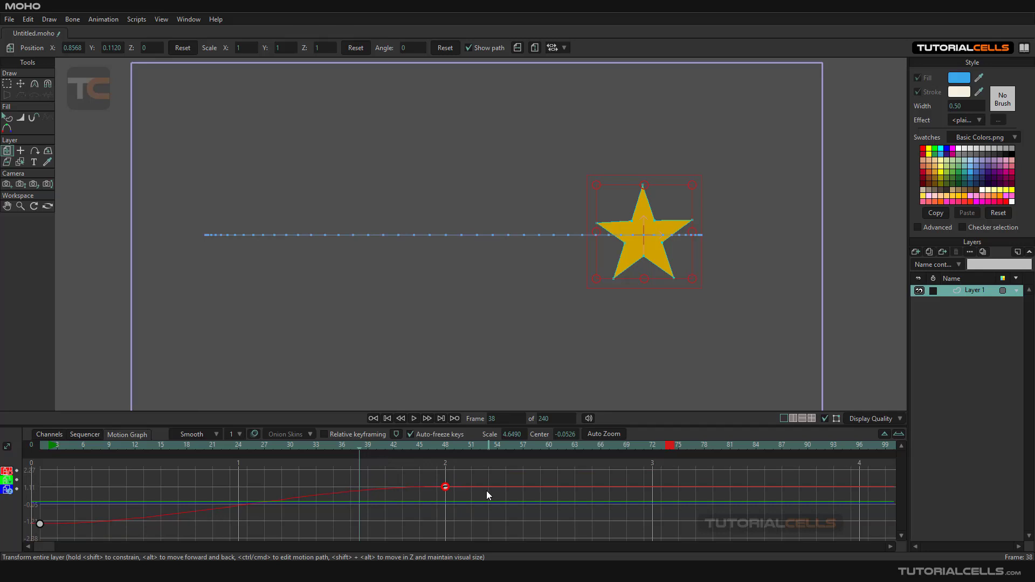
left_click(884, 435)
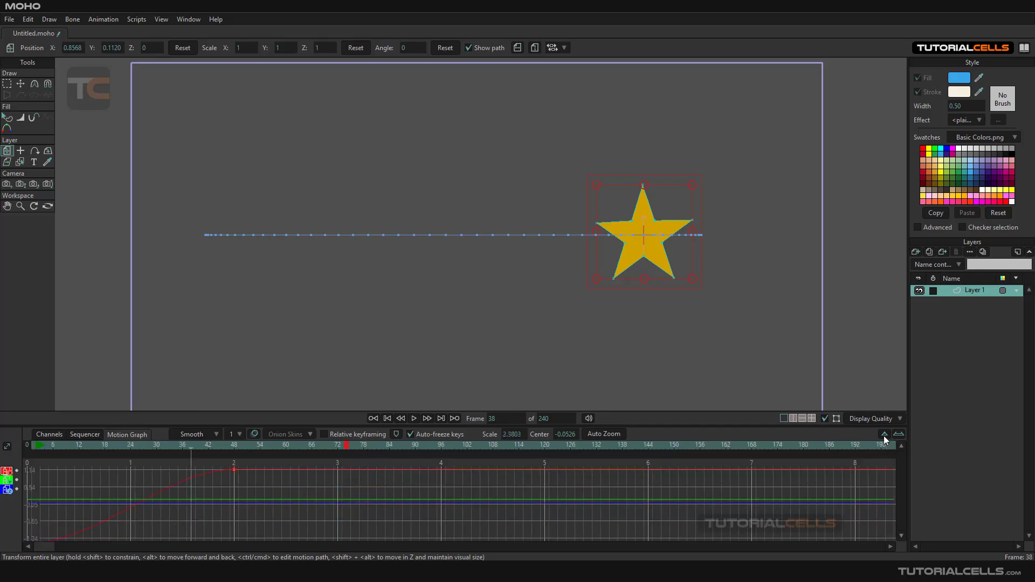
left_click(884, 436)
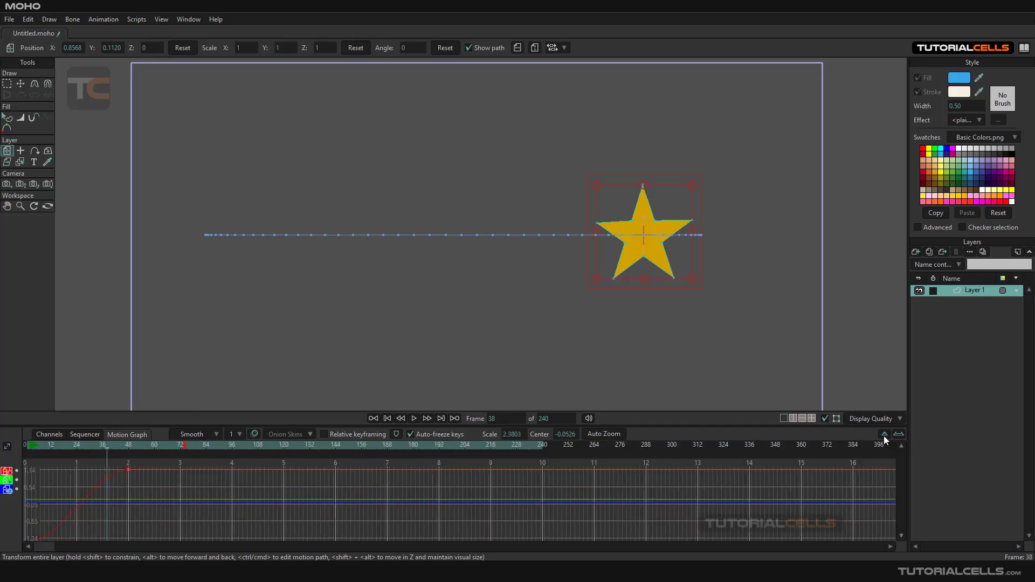
left_click(184, 445)
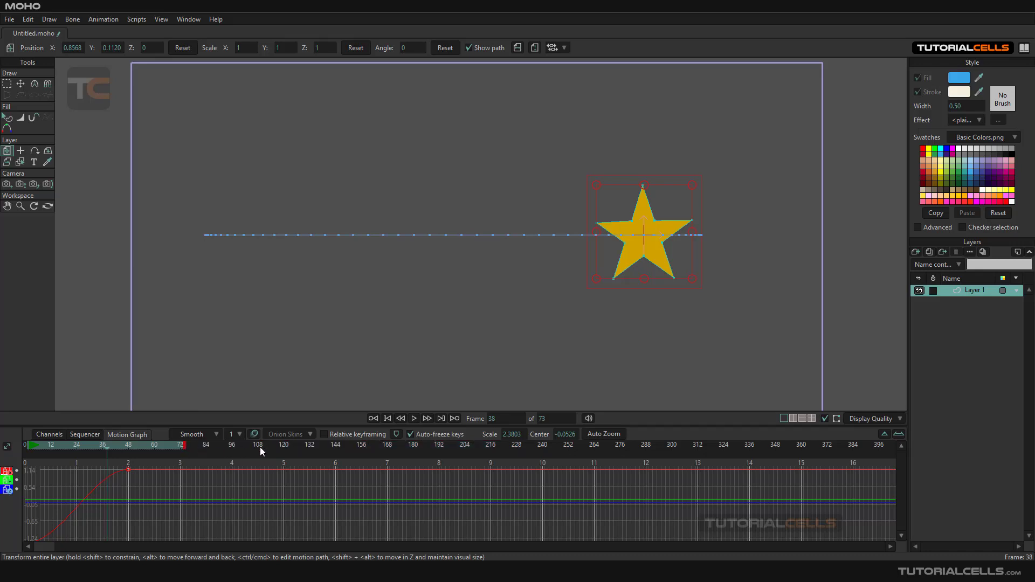
scroll(555, 418, "up", 3)
left_click(555, 446)
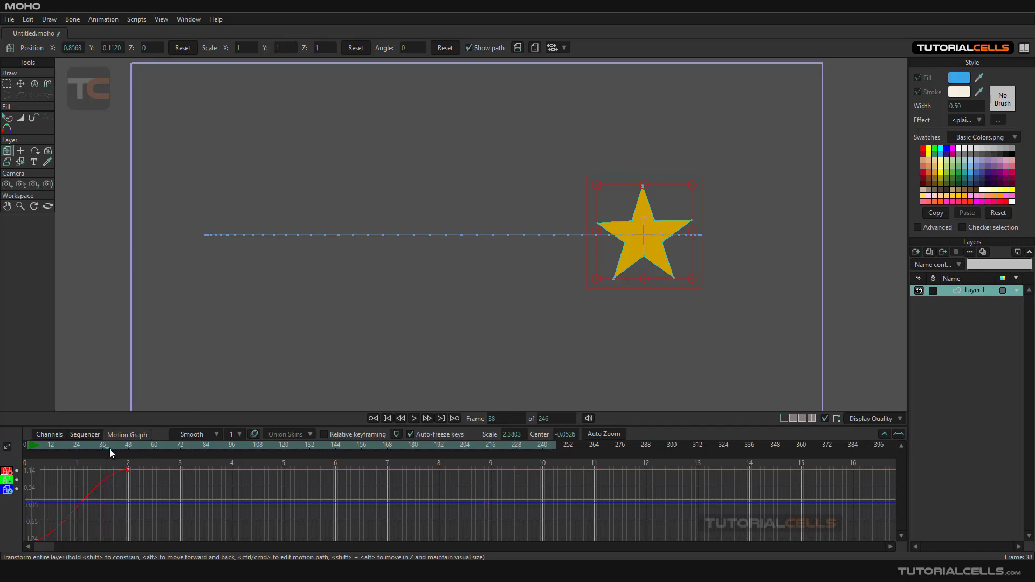
Step: Play the lengthened animation from the beginning, stop it, and scrub the playhead back to frame 27
left_click(373, 419)
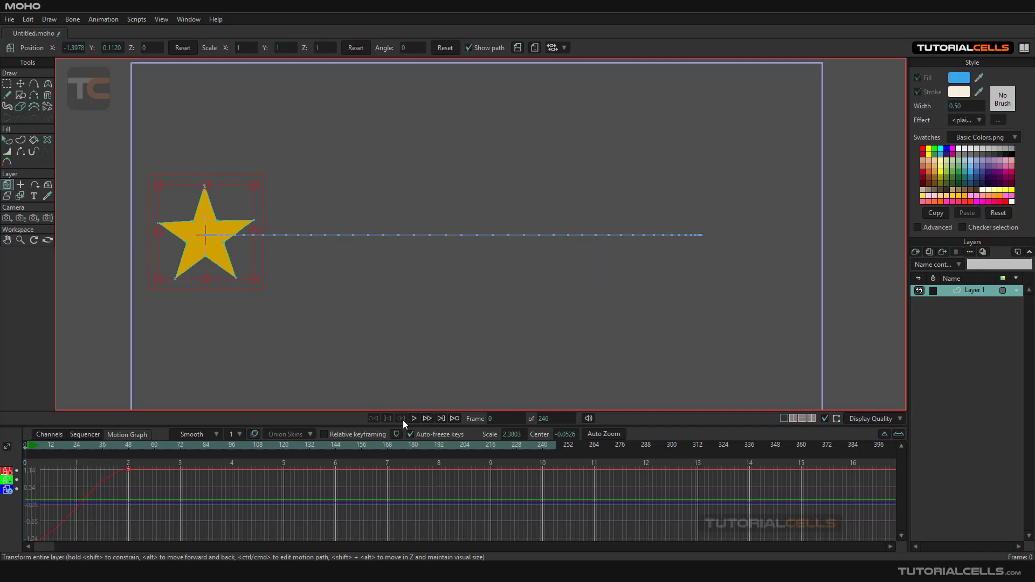
left_click(417, 418)
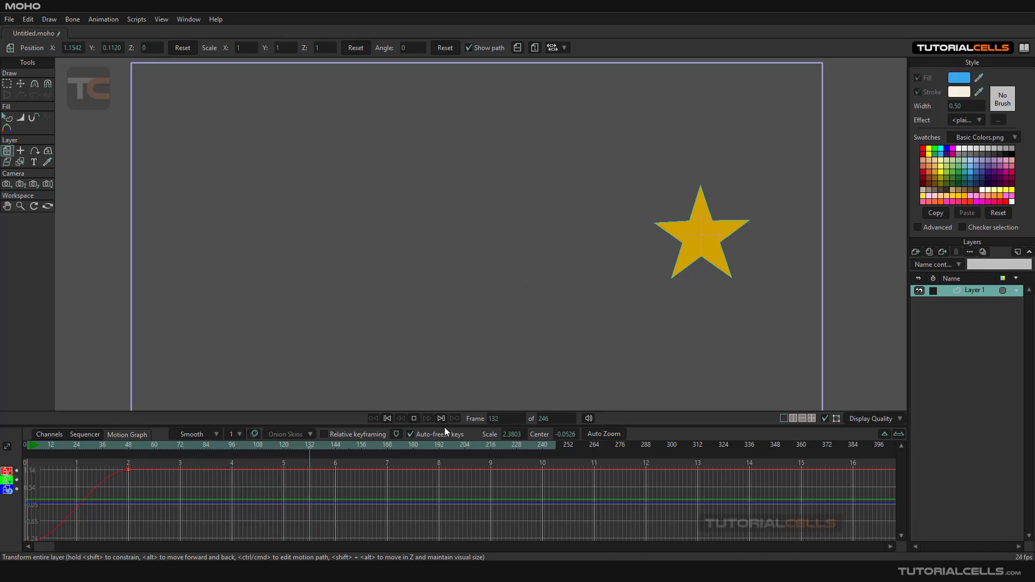
left_click(414, 419)
left_click_drag(345, 452, 83, 472)
Step: Display the keyframe channels and recombine the separate X, Y and Z position channels into a single one
left_click(53, 435)
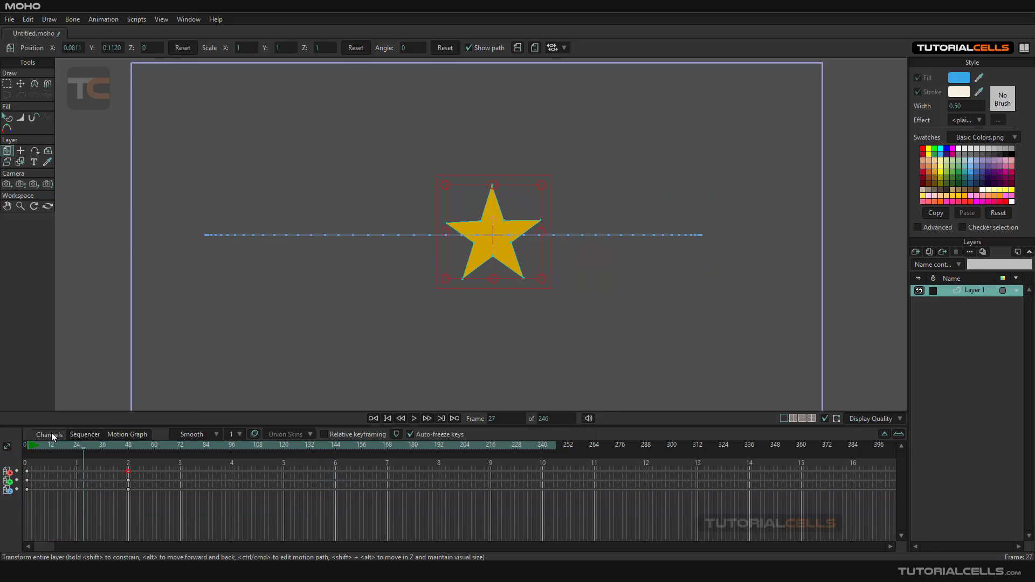
left_click(898, 434)
left_click(898, 435)
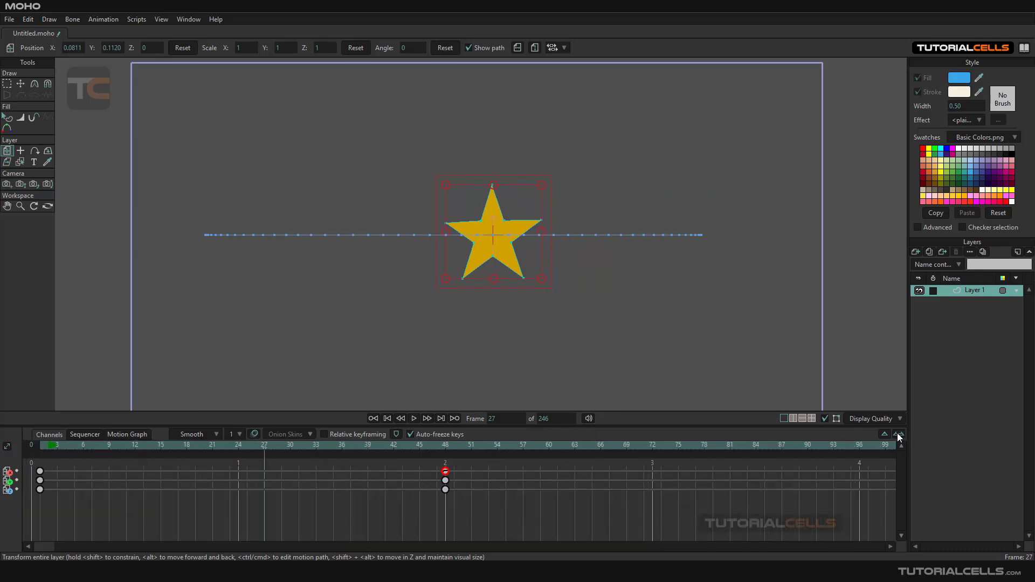
right_click(7, 484)
left_click(17, 497)
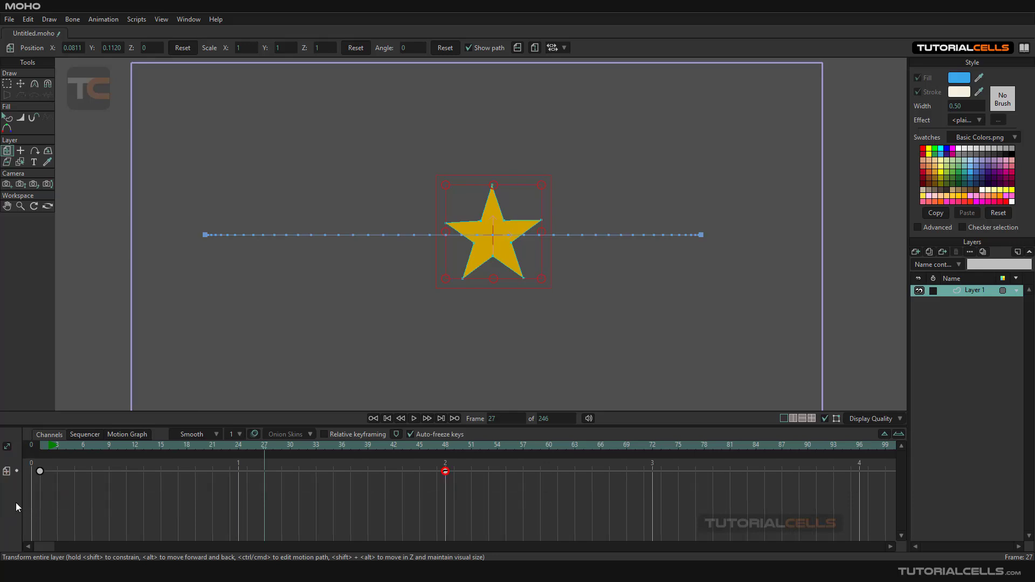
Step: Copy the star's position keyframe at frame 1 and paste it at frame 96
left_click(41, 473)
right_click(39, 473)
left_click(66, 380)
left_click(852, 470)
left_click(859, 446)
right_click(847, 466)
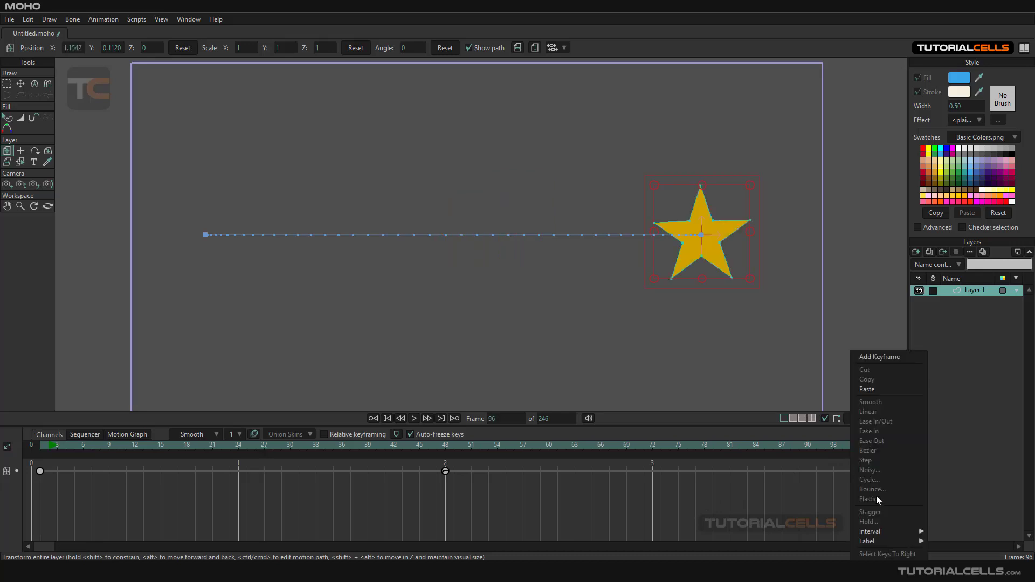
left_click(875, 388)
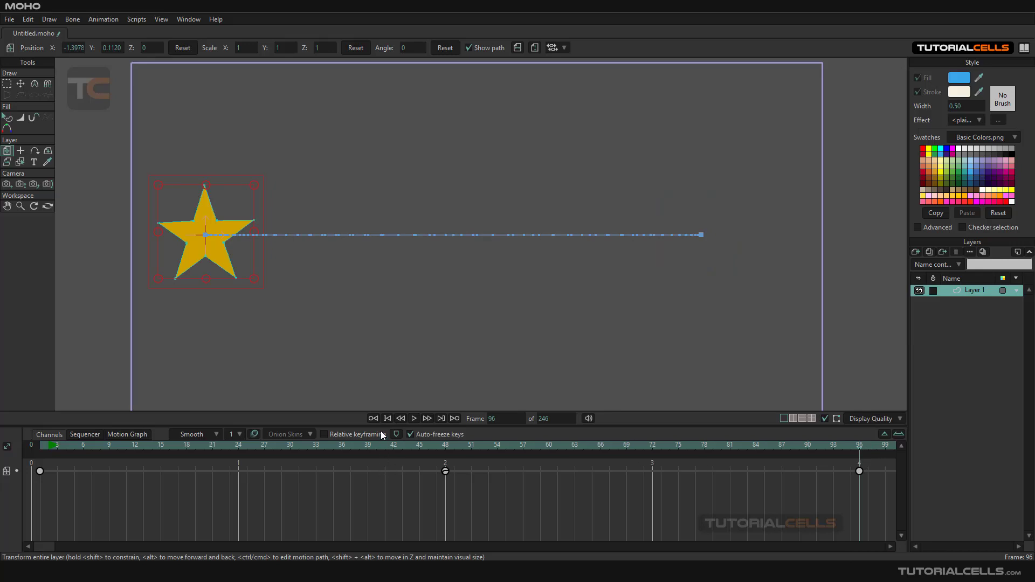
Step: Play the star's back-and-forth movement from the start, stop at about frame 97, and display its curves in the motion graph
left_click(414, 418)
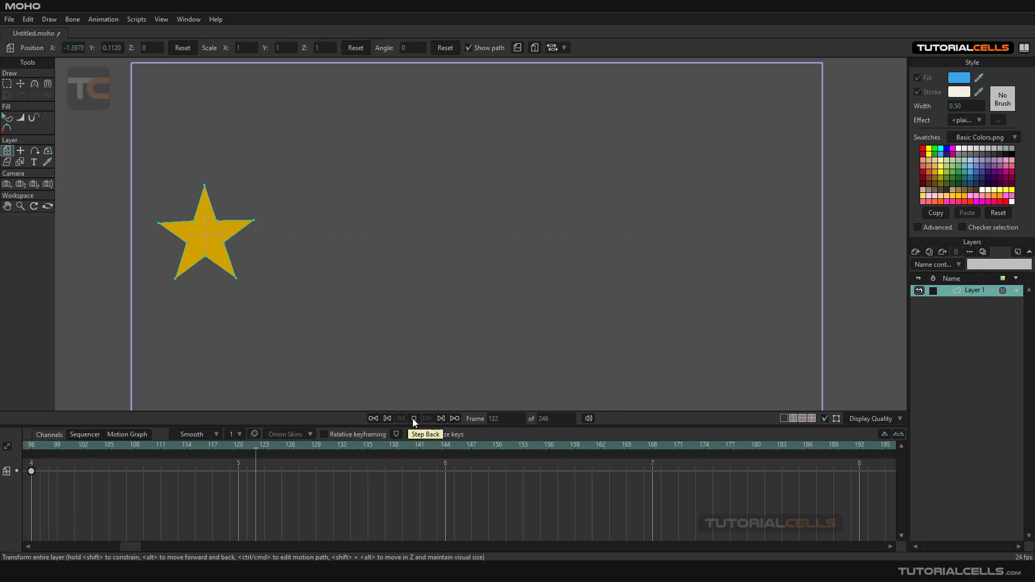
left_click(413, 419)
left_click(386, 419)
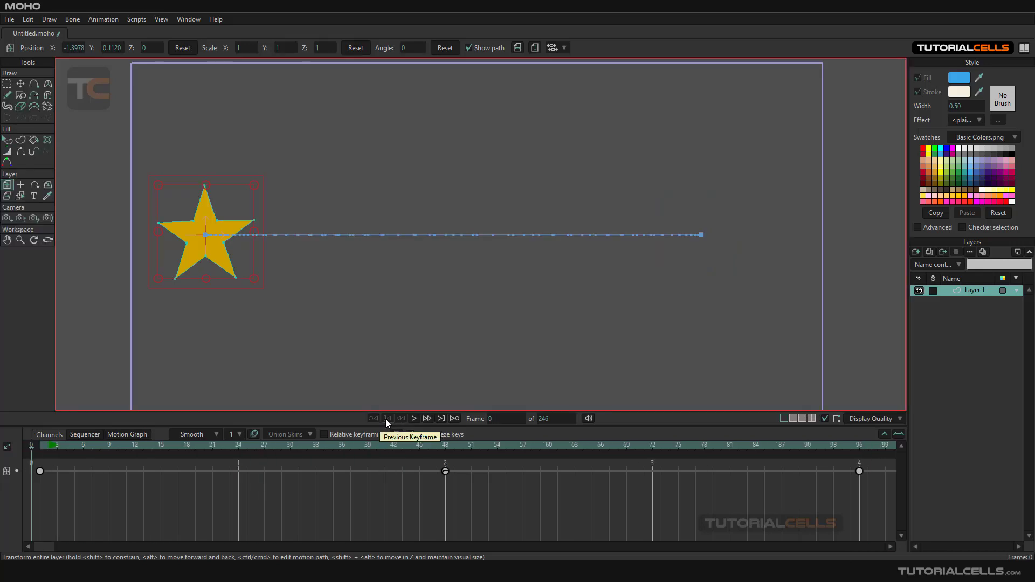
left_click(414, 419)
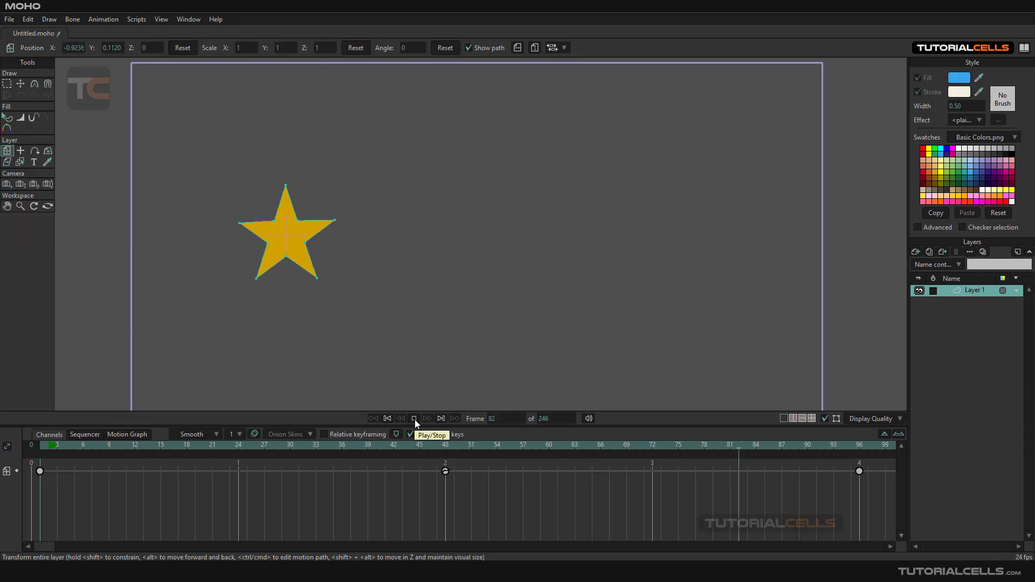
left_click(415, 419)
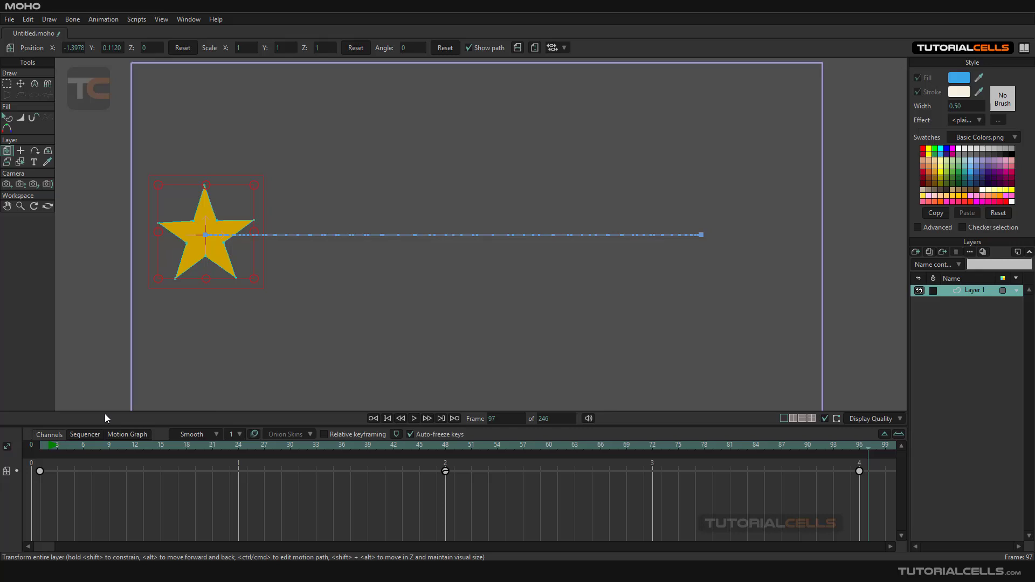
left_click(120, 435)
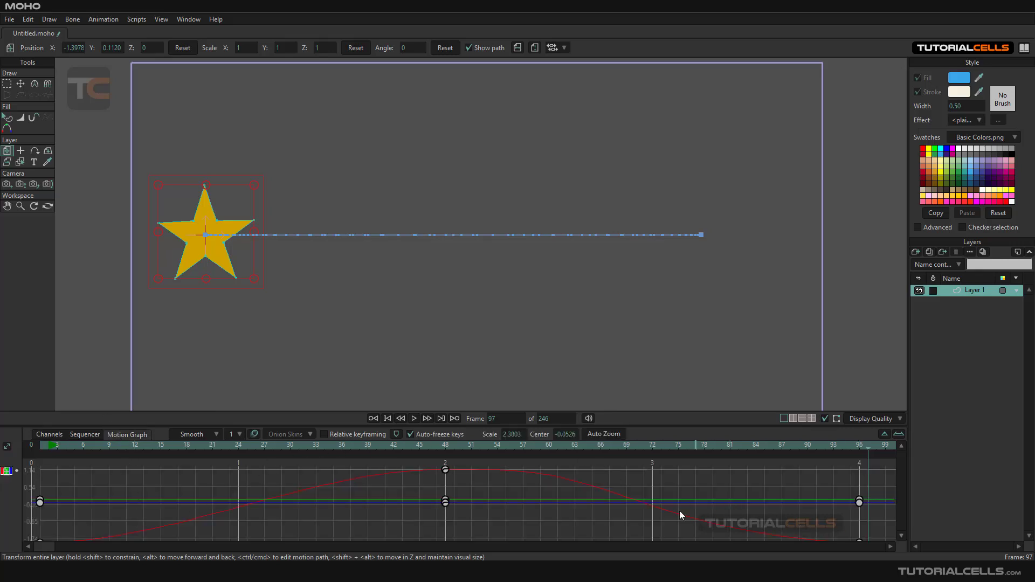
Step: Set the interpolation of the star's frame 96 position keyframe to Cycle, looping back to frame 2
left_click(56, 438)
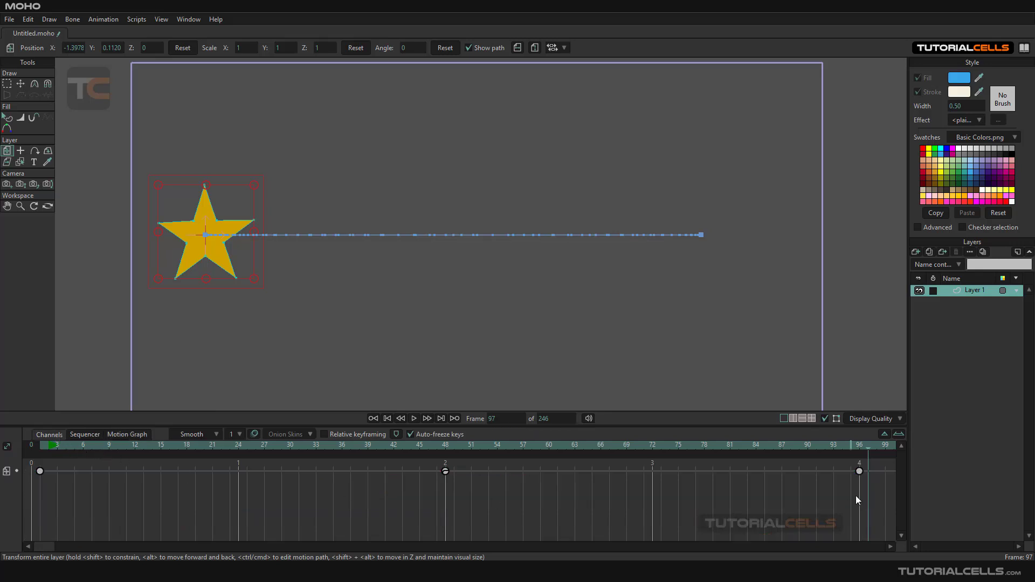
left_click(883, 435)
left_click(883, 435)
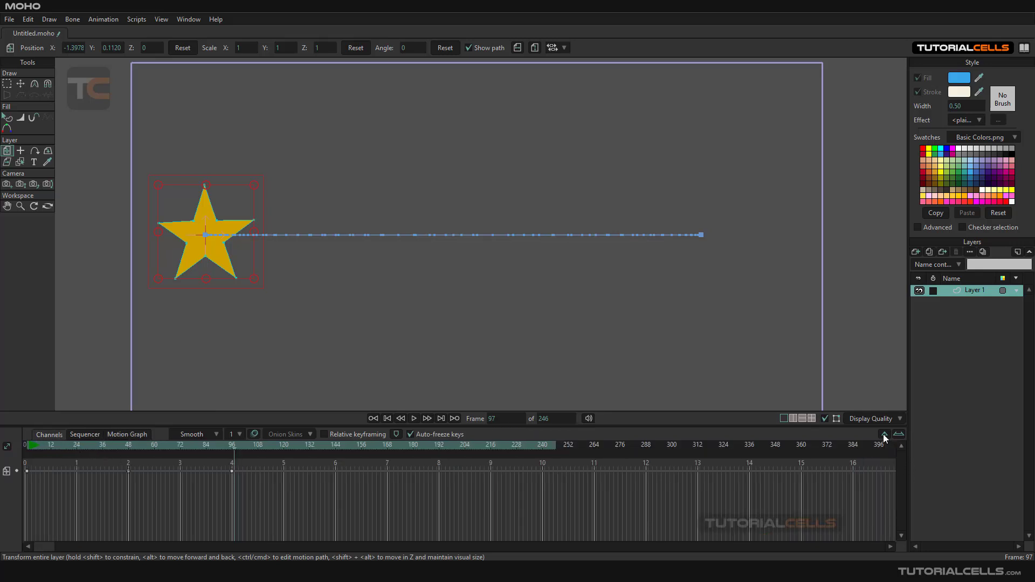
left_click_drag(260, 491, 27, 473)
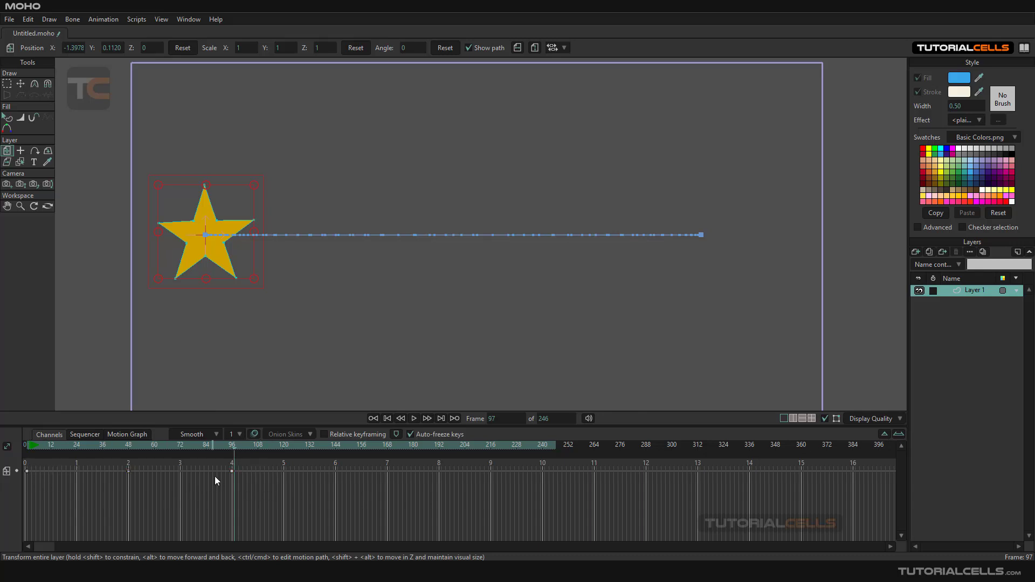
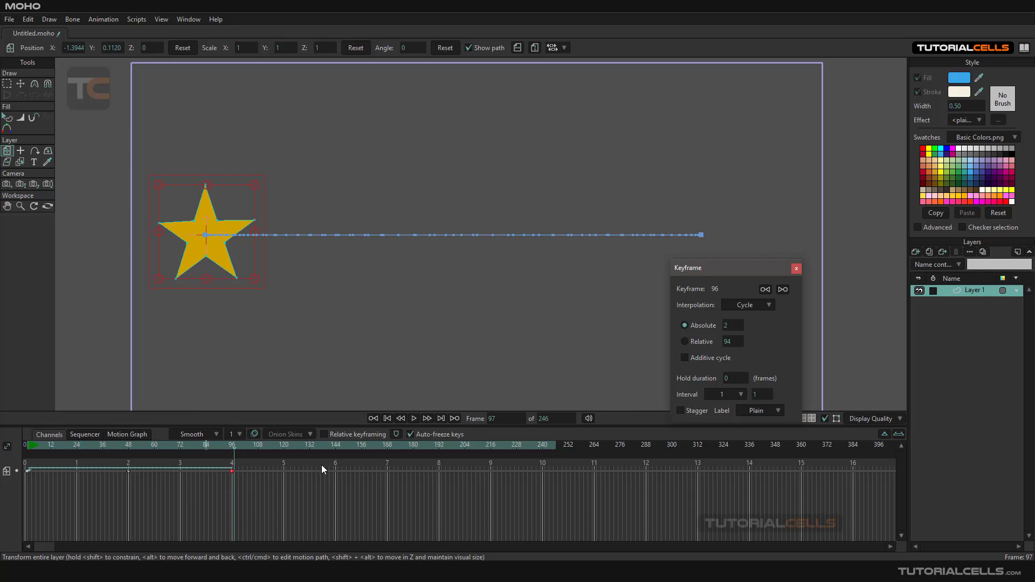
left_click(897, 435)
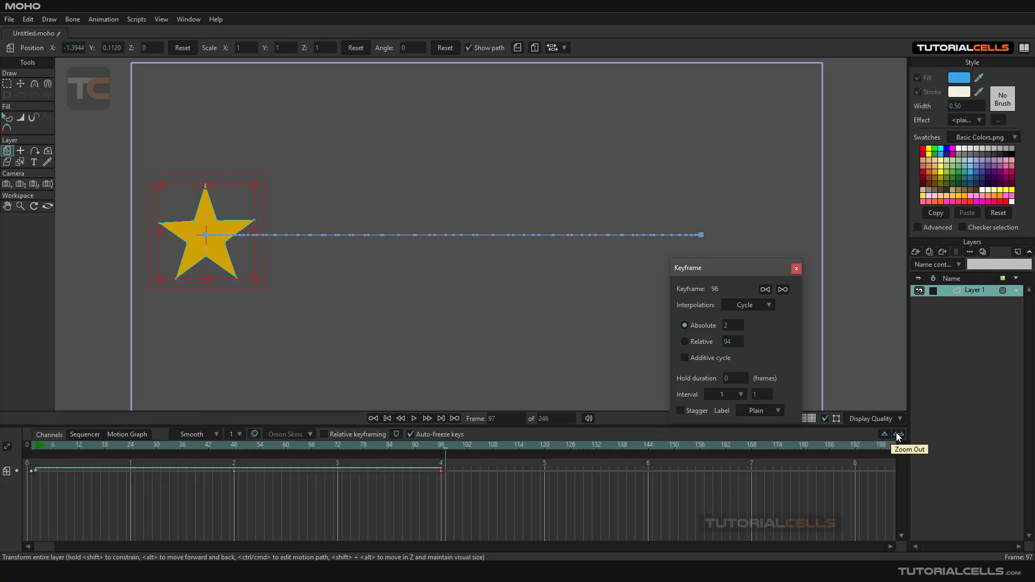
left_click(897, 434)
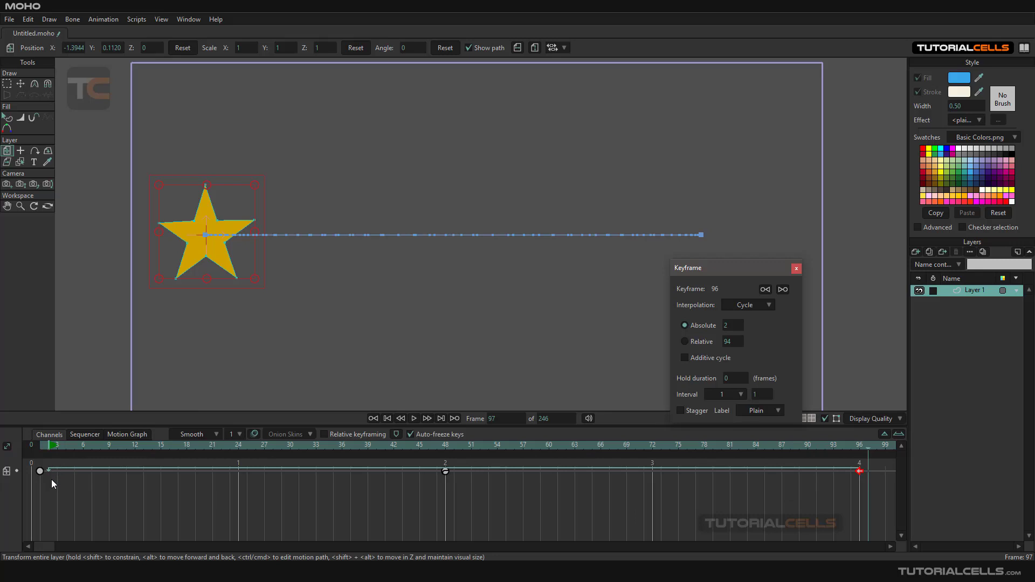
Step: Try frame 12 as the cycle's absolute start, then set it to frame 1 and close the keyframe settings
left_click(279, 94)
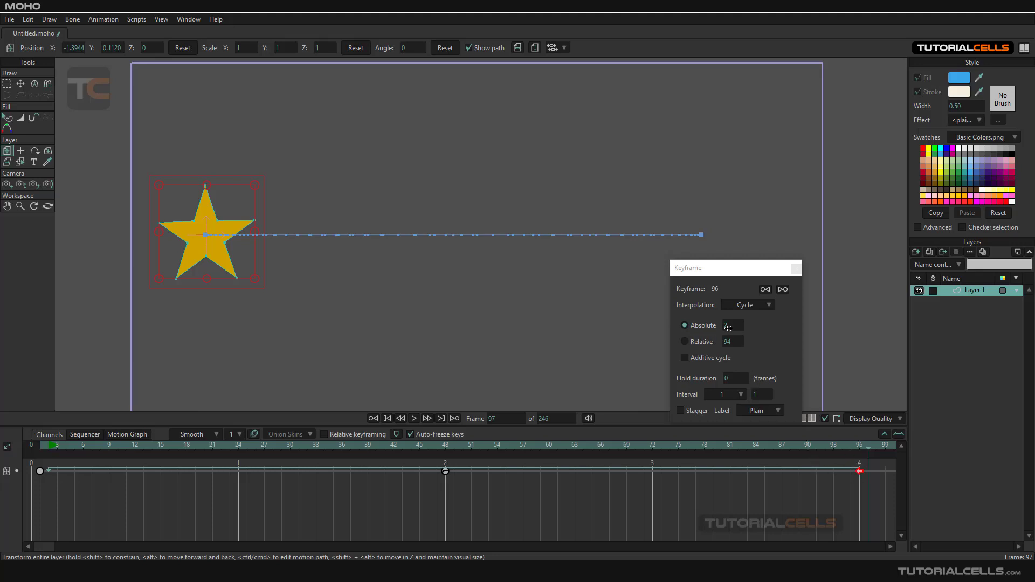
scroll(731, 328, "down", 1)
scroll(732, 325, "up", 11)
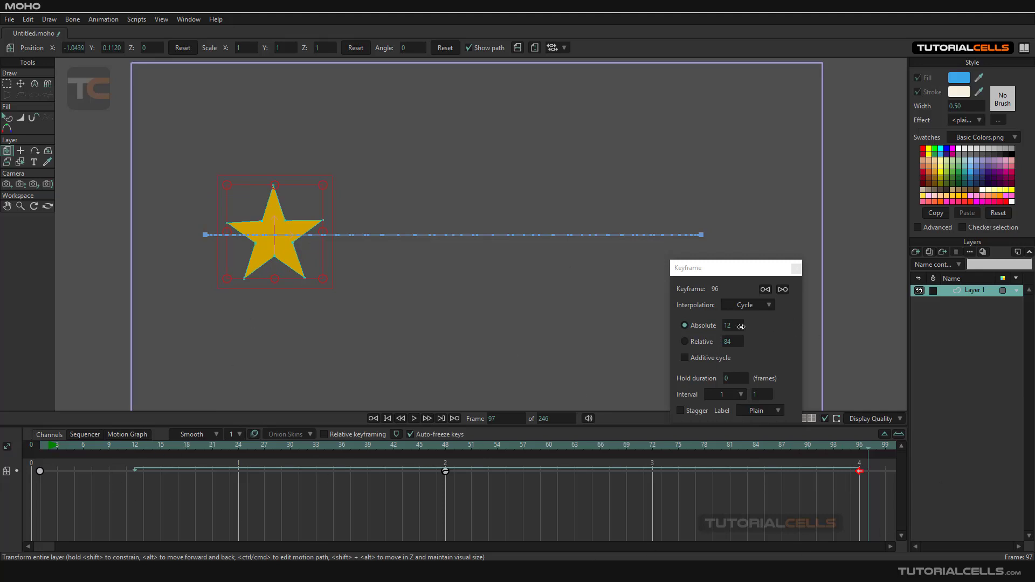
scroll(737, 327, "down", 11)
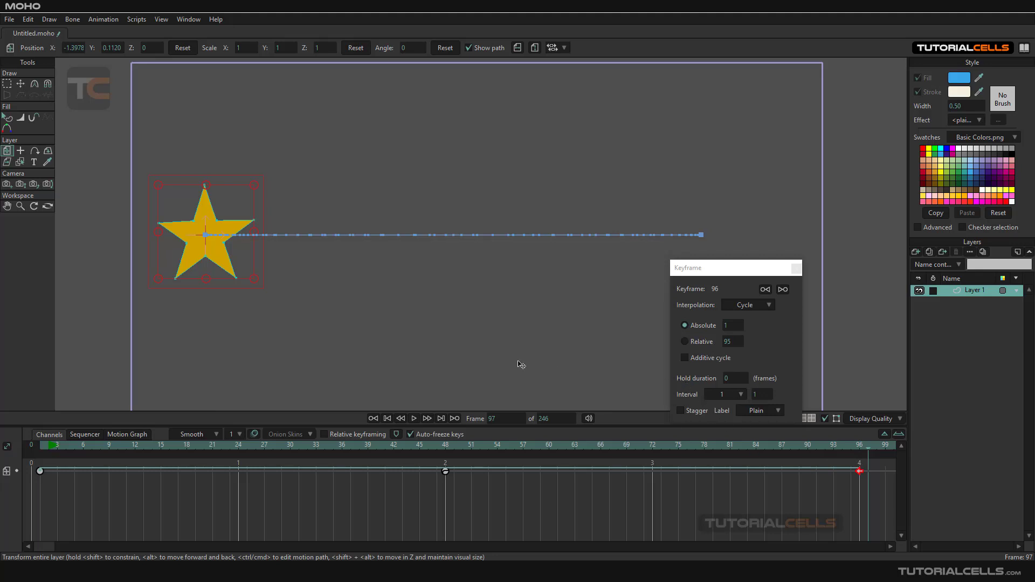
left_click(796, 269)
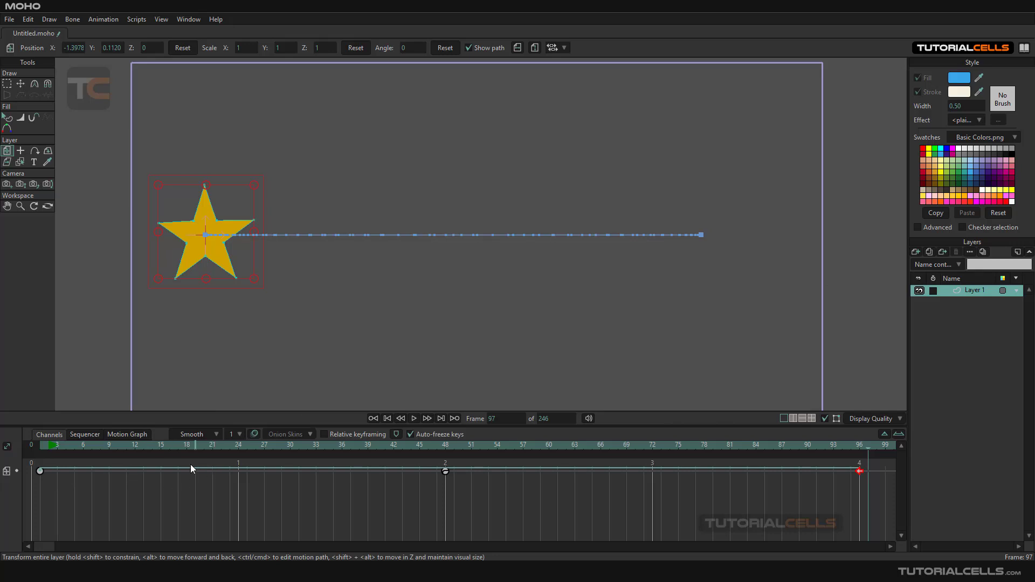
Step: Play the cycled star movement and stop it at about frame 111
left_click(883, 436)
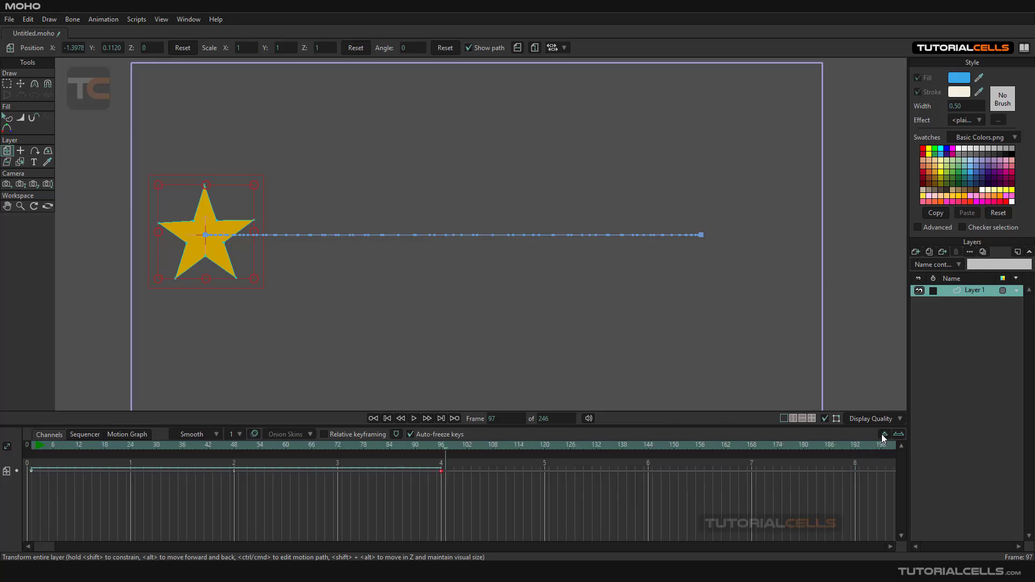
left_click(883, 436)
left_click(400, 419)
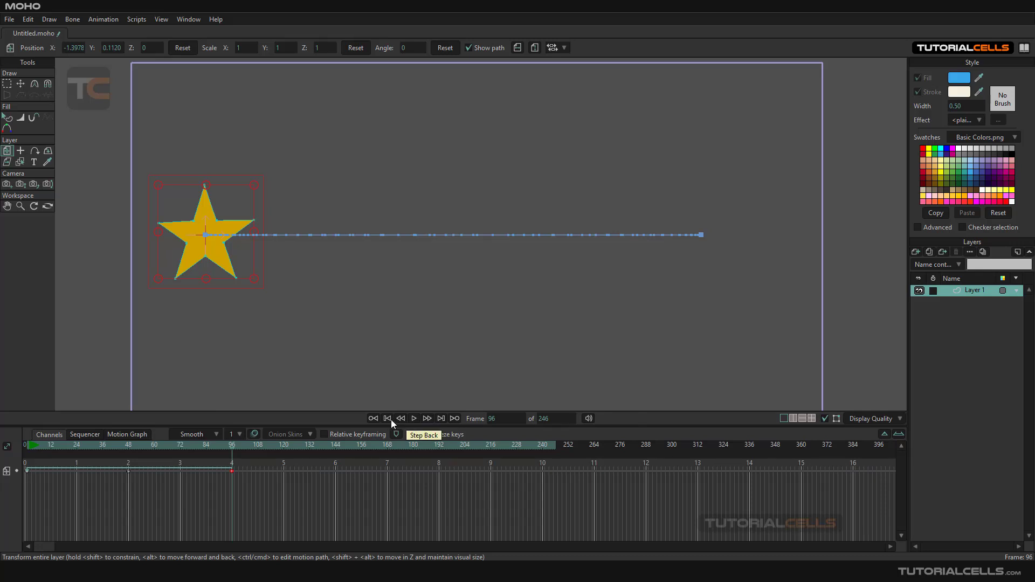
left_click(414, 419)
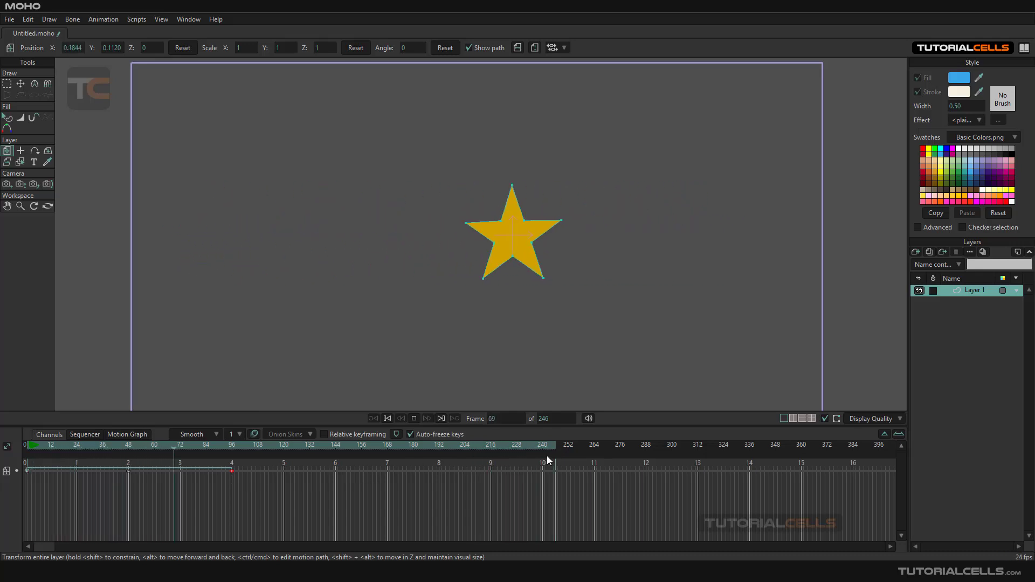
left_click(414, 418)
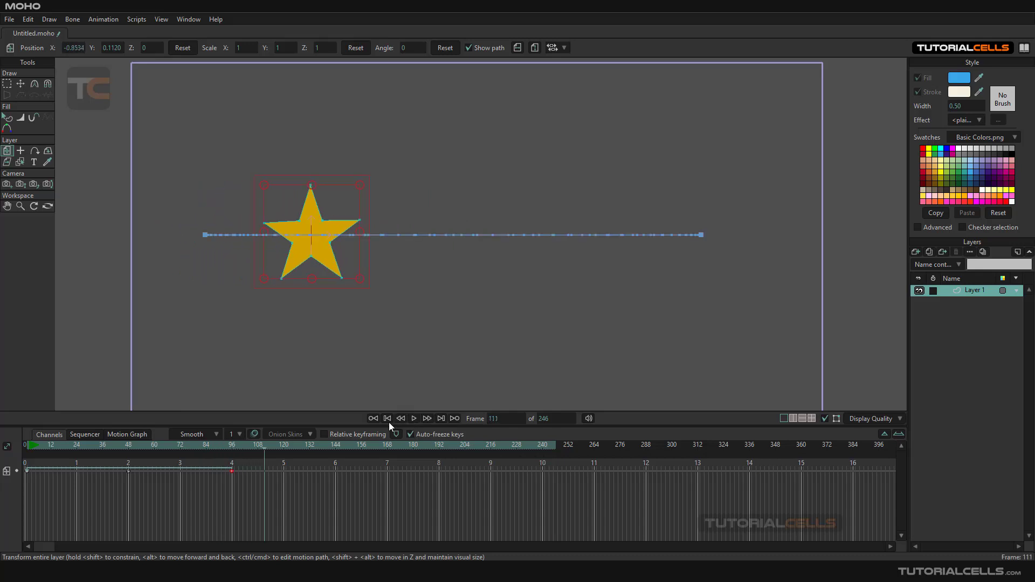
Step: Change the interpolation of the frame 96 position keyframe from Cycle to Smooth
left_click(899, 435)
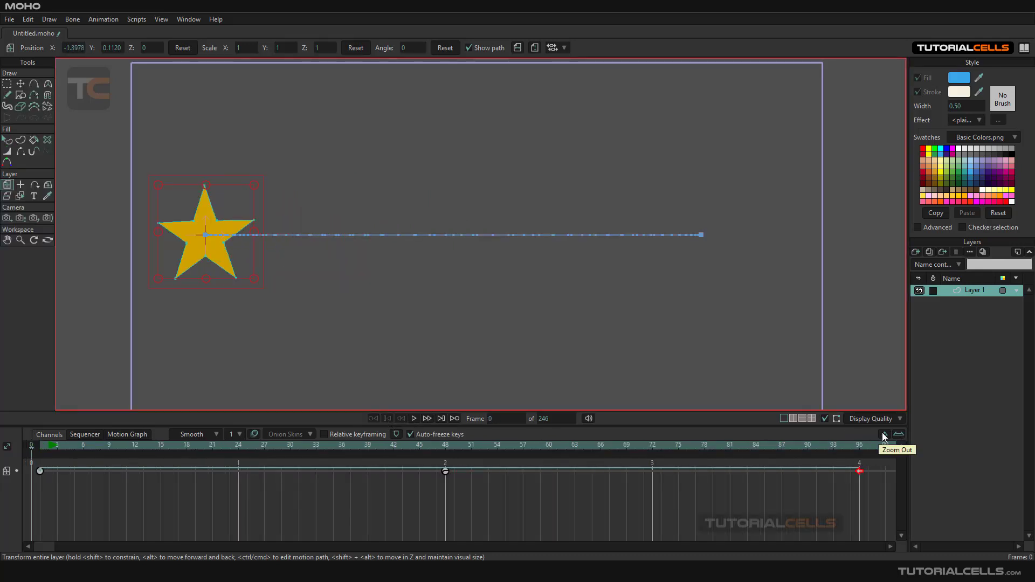
right_click(859, 474)
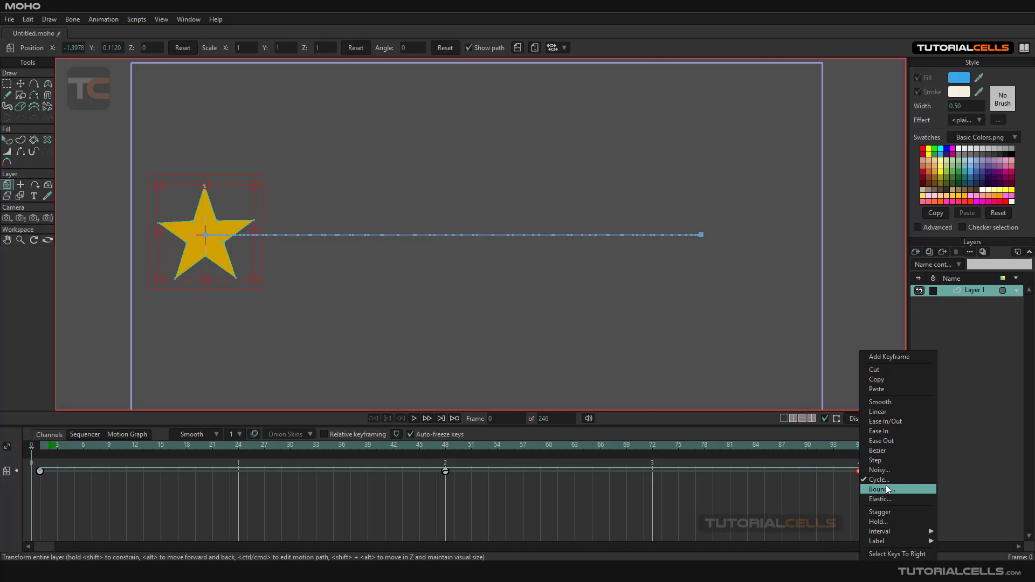
left_click(881, 402)
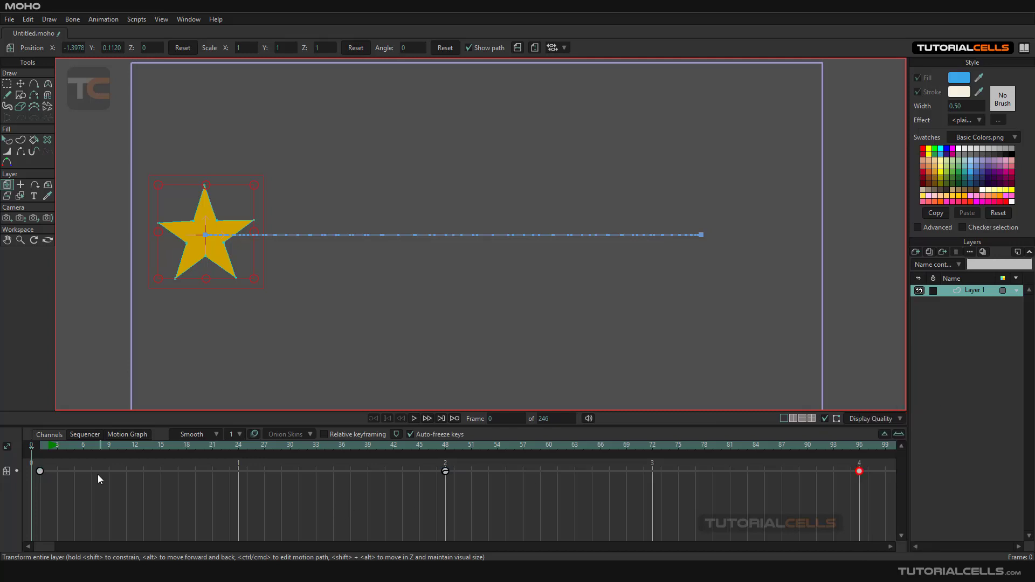
Step: Display the motion graph and set the interpolation of the star's frame 1 keyframe to Bounce
left_click(40, 471)
left_click(124, 434)
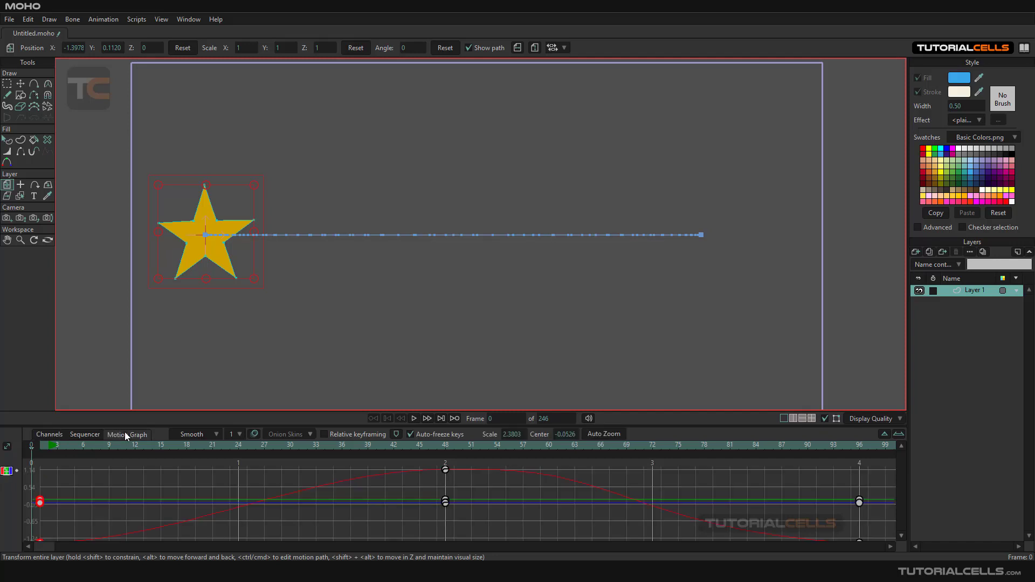
right_click(50, 536)
mouse_move(50, 536)
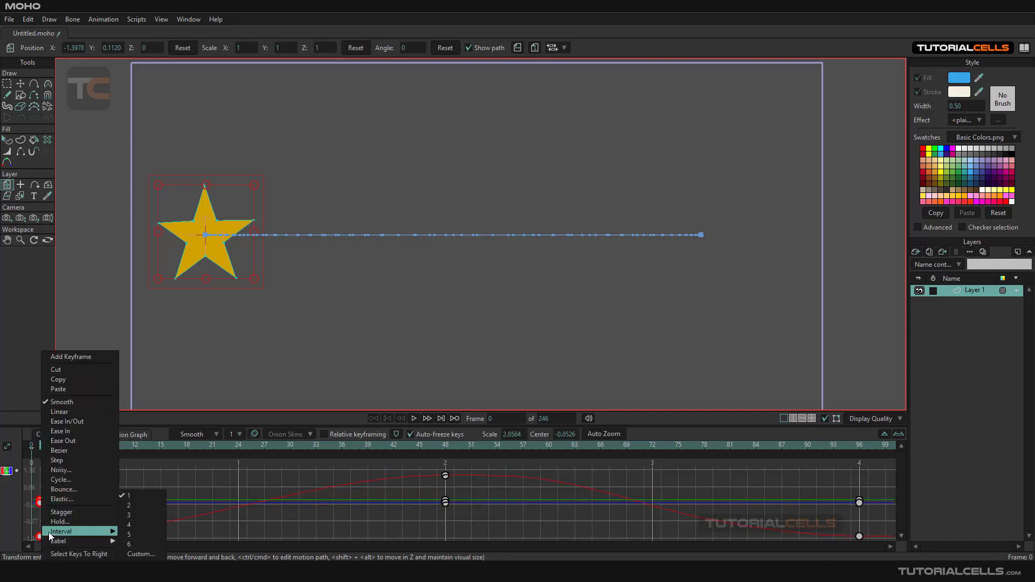
left_click(82, 487)
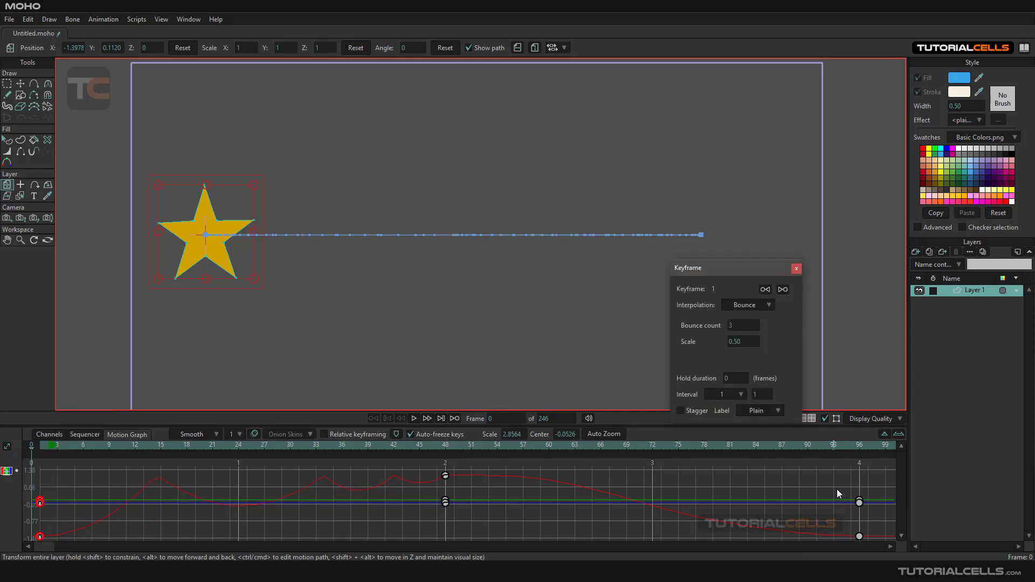
Step: Delete the star's position keyframes at frame 96 and reselect the Bounce keyframe at frame 1
left_click_drag(837, 487, 875, 550)
key("Delete")
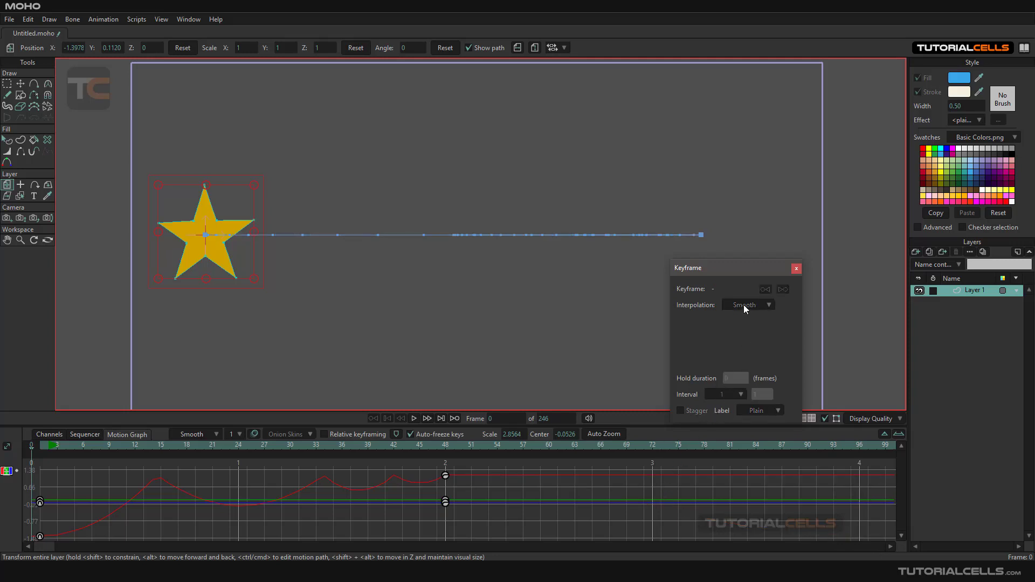
left_click(40, 537)
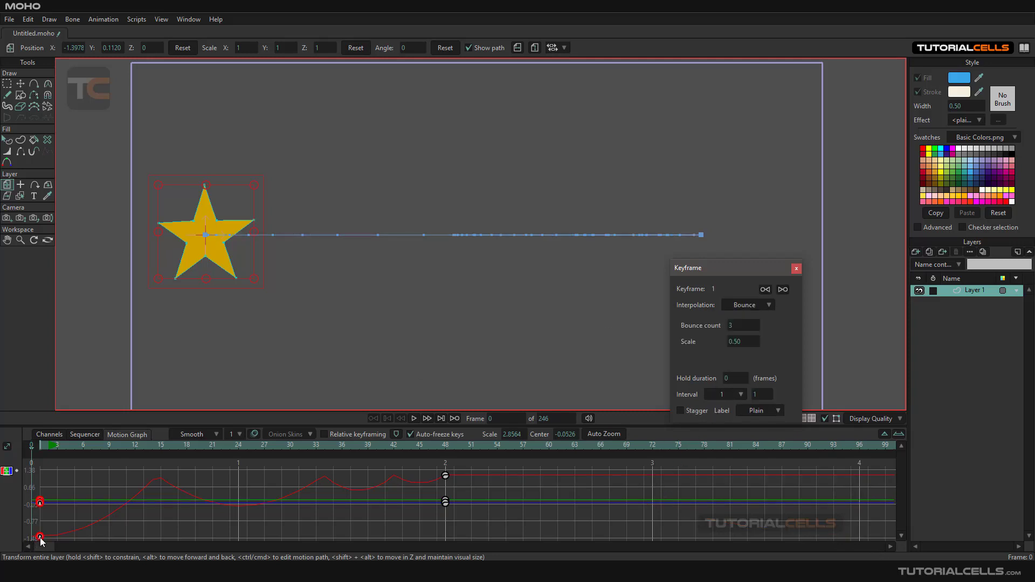
Step: Play the bounce, return to frame 0, and replay it with the animation's end frame set to 74
left_click(414, 419)
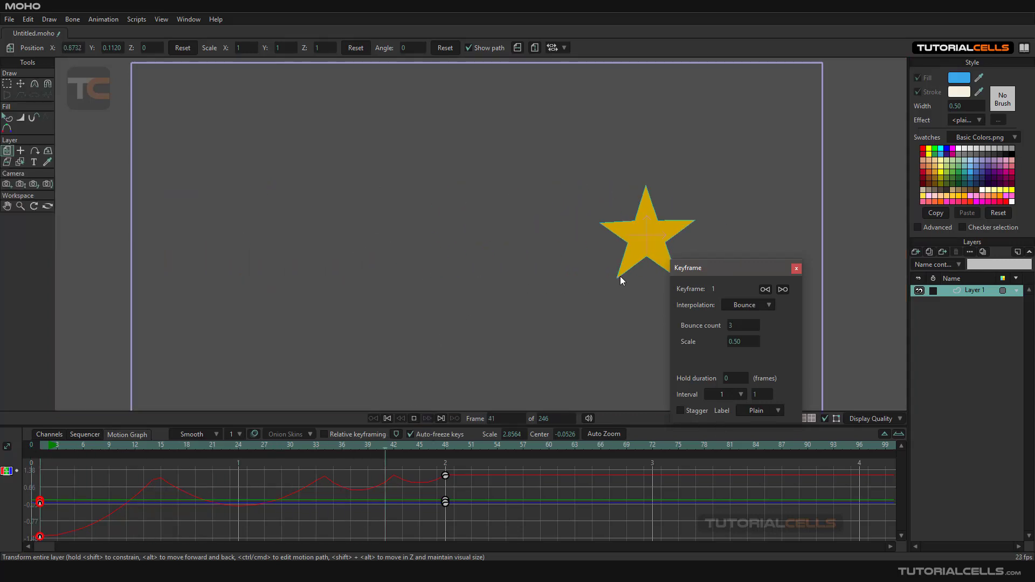
left_click_drag(698, 267, 750, 310)
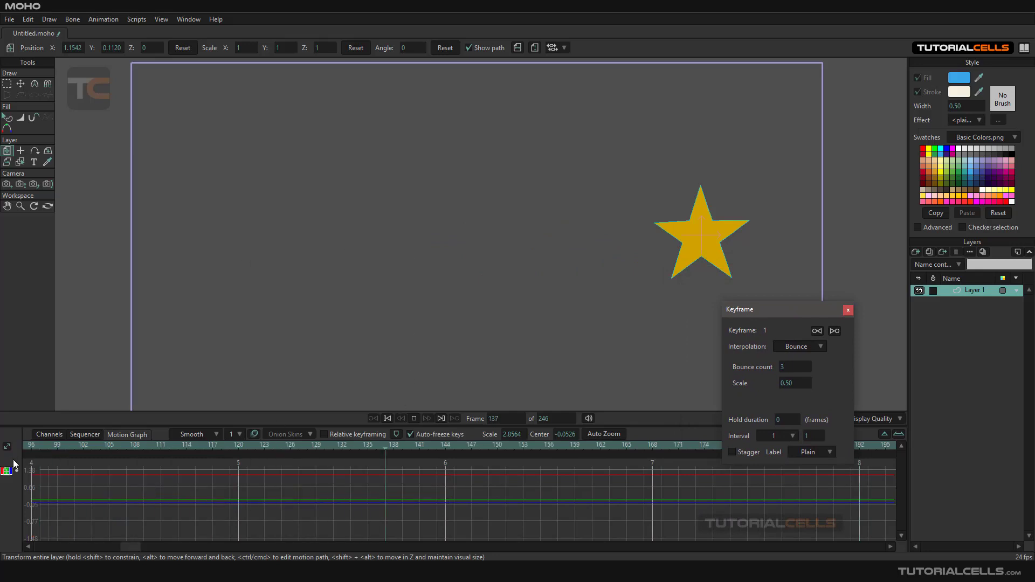
left_click(414, 418)
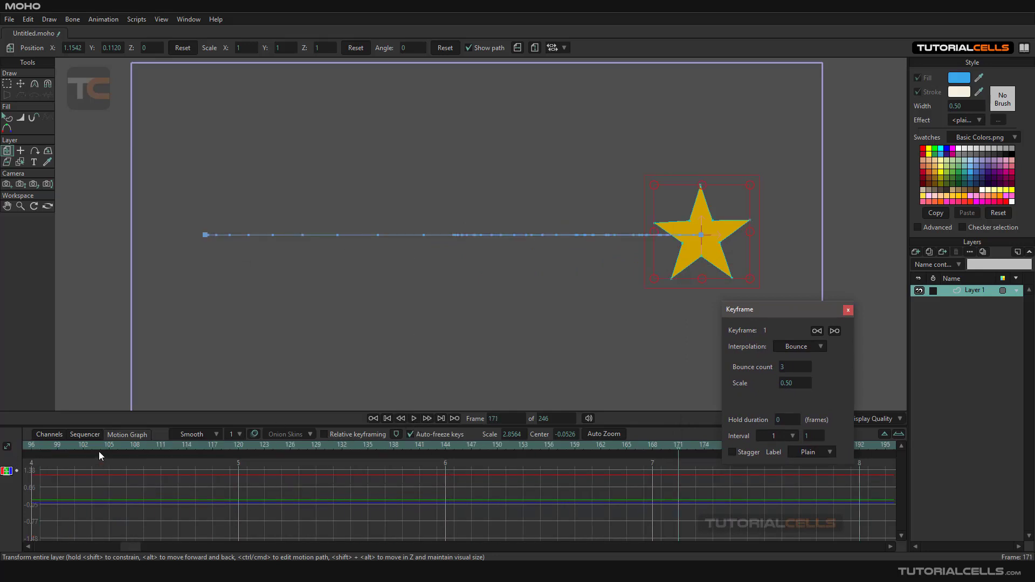
left_click(375, 419)
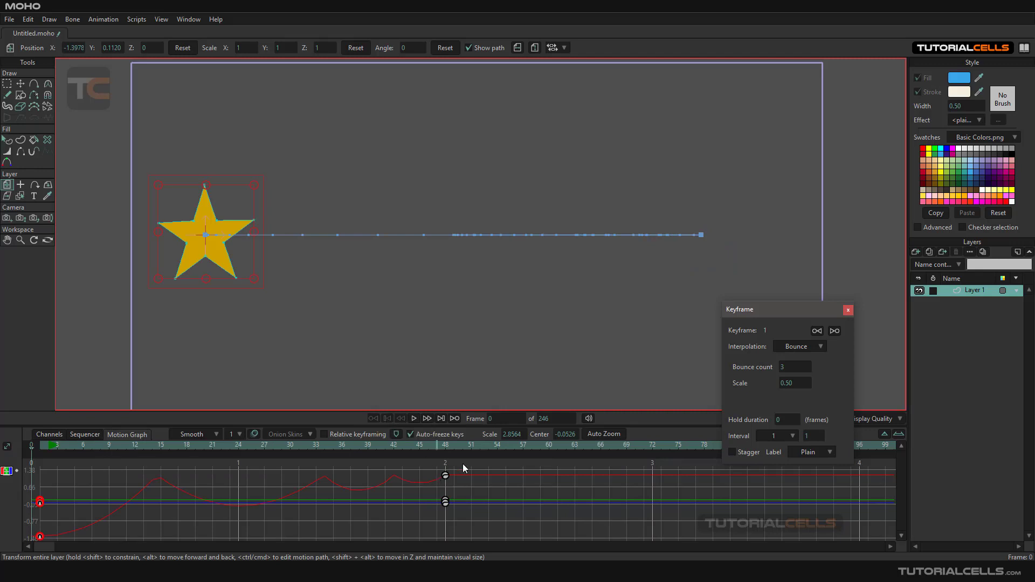
left_click(674, 448)
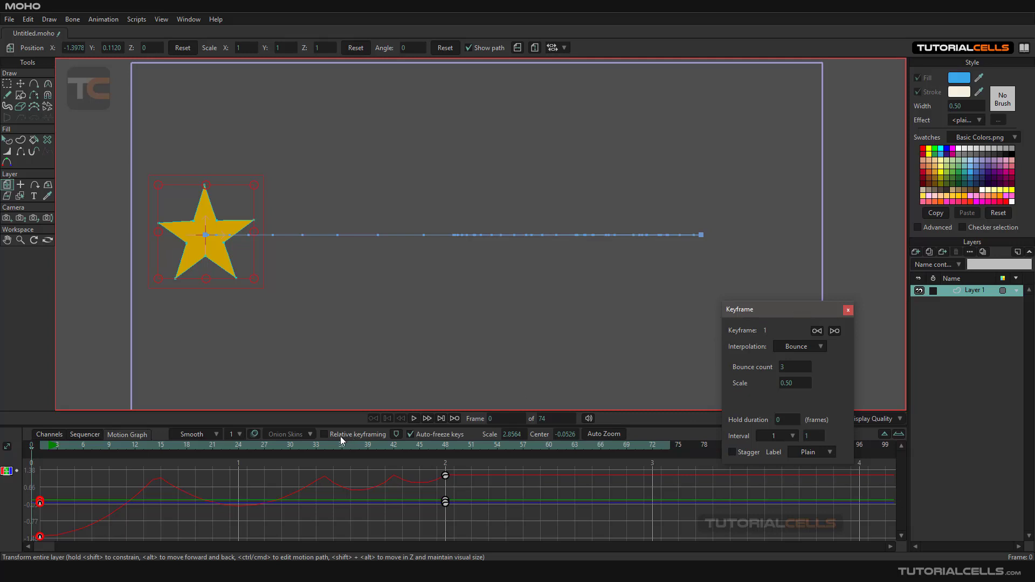
left_click(413, 419)
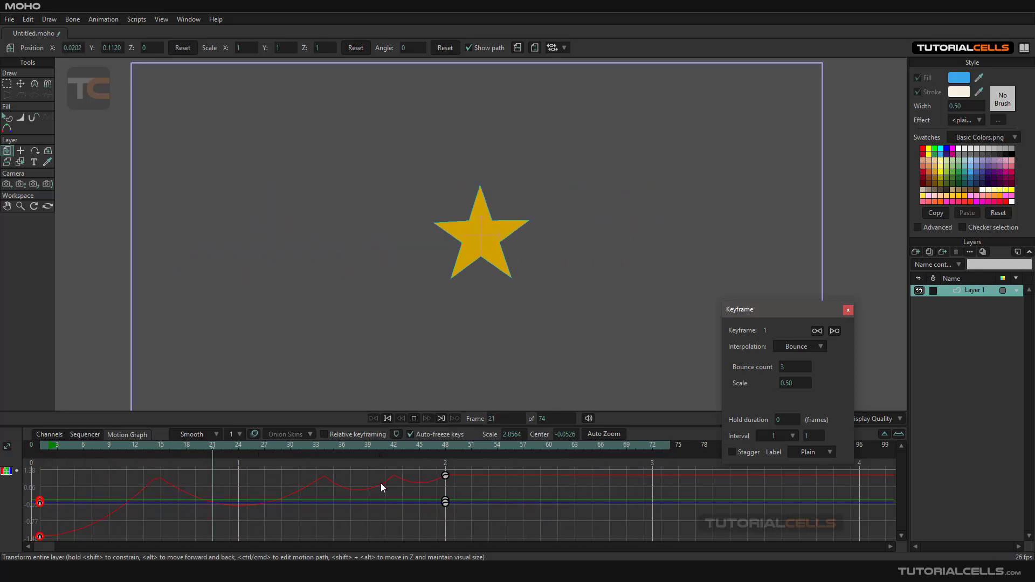
Step: Set the frame 1 keyframe's bounce count to 8 and its bounce scale to 0.1010 during playback
left_click_drag(787, 366, 798, 367)
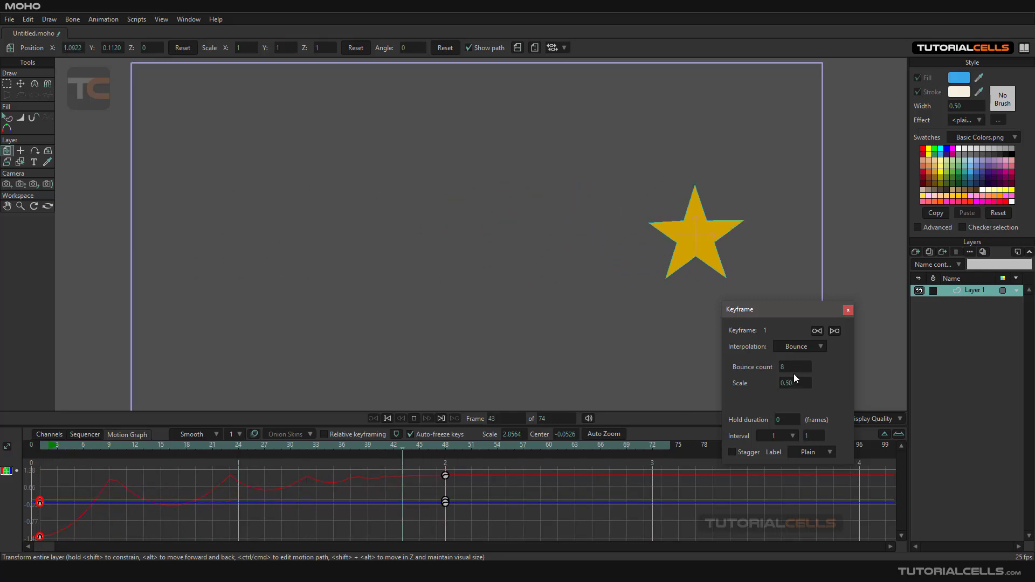
left_click_drag(790, 383, 797, 383)
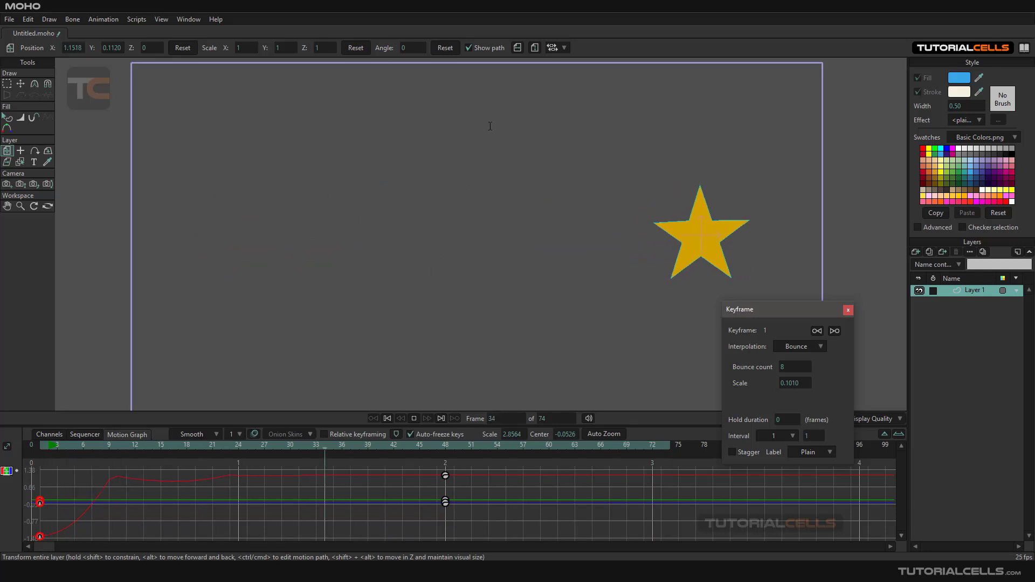
Step: Separate the position channel into X, Y and Z, close the keyframe settings, and display only the X curve
right_click(6, 471)
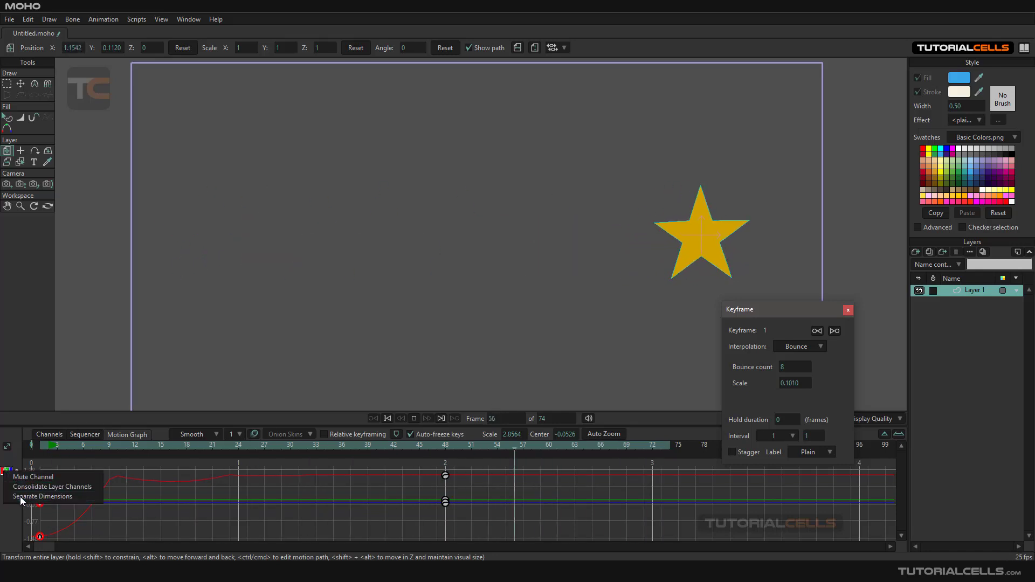
left_click(11, 496)
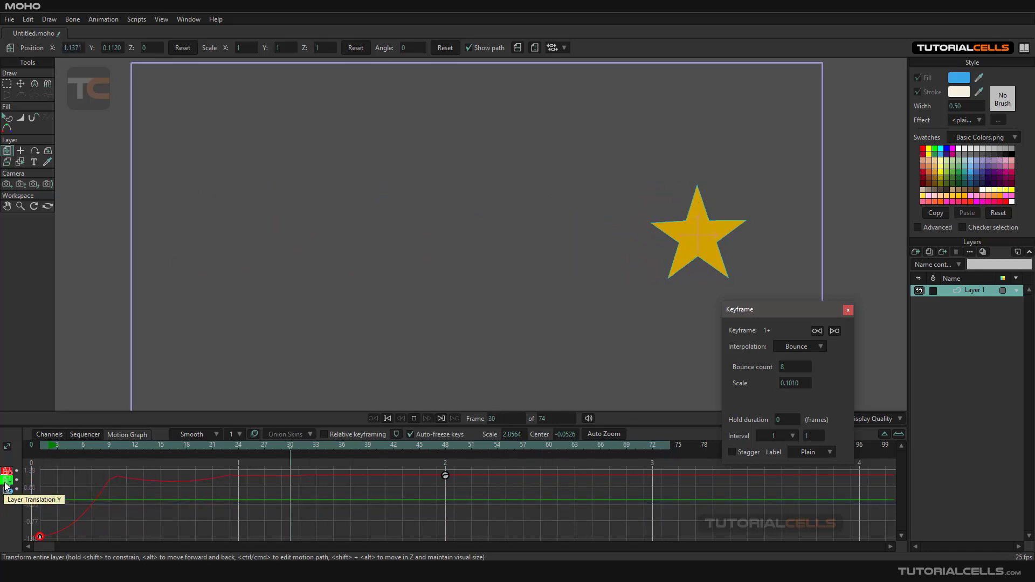
left_click(5, 473)
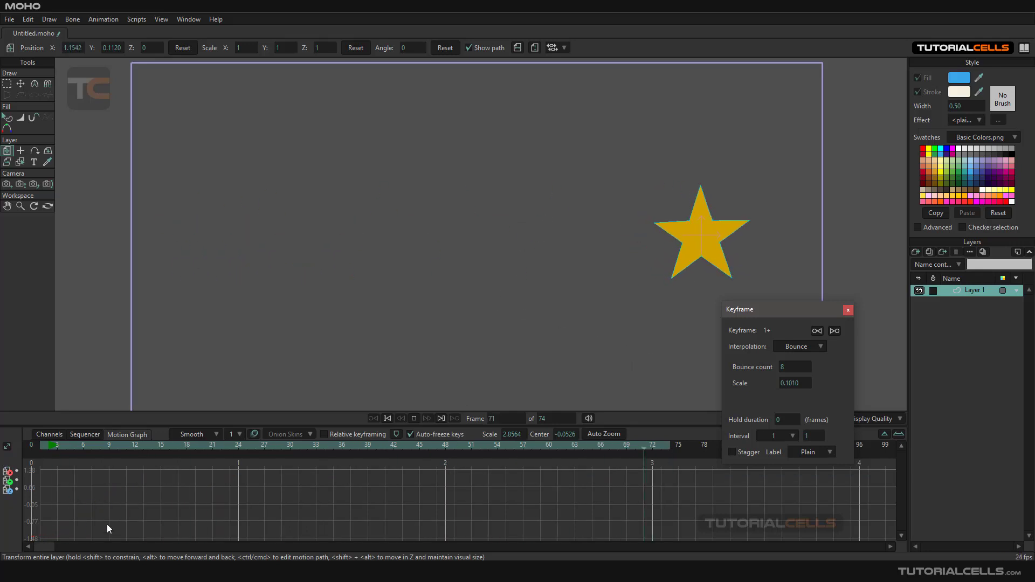
left_click(848, 310)
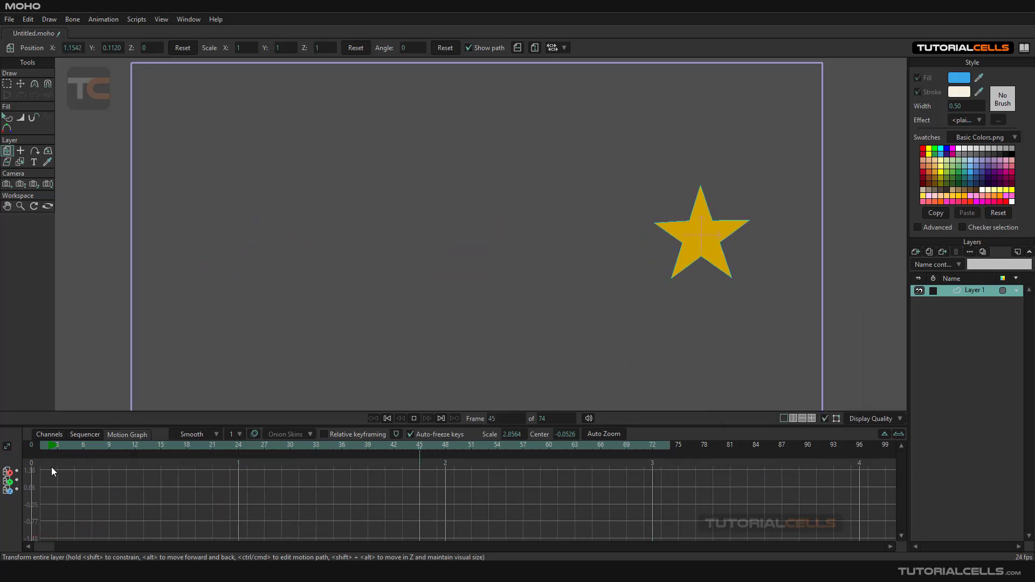
left_click(7, 471)
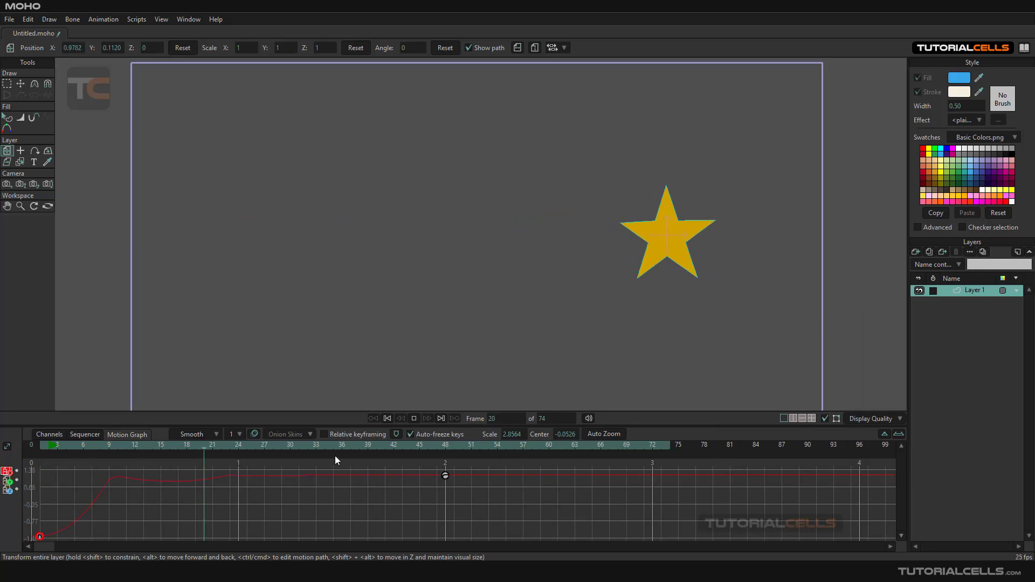
Step: Stop playback, switch the star's frame 1 keyframe to Elastic interpolation, set its bounce count to 6, and play the animation
left_click(414, 419)
right_click(40, 537)
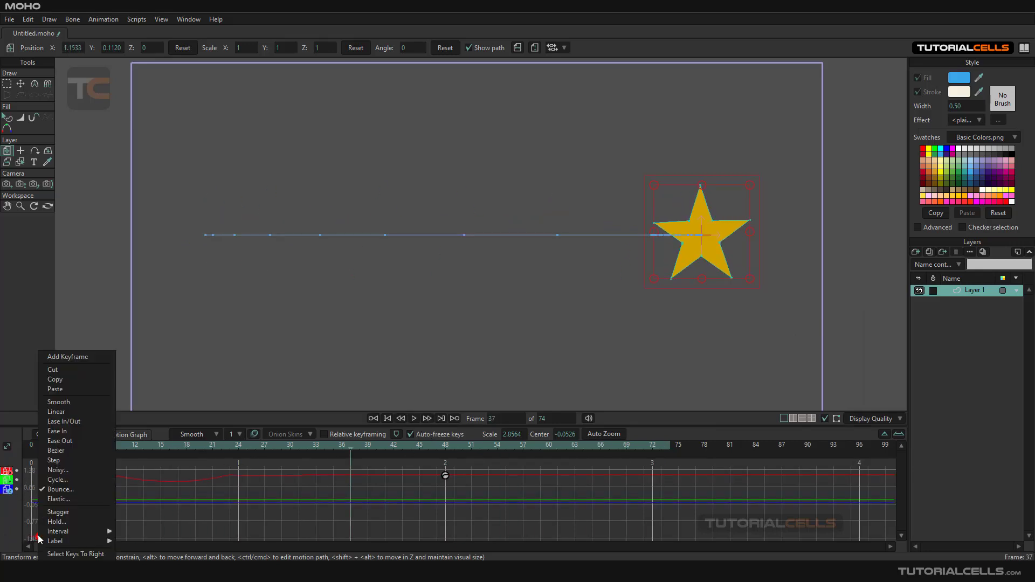
left_click(60, 499)
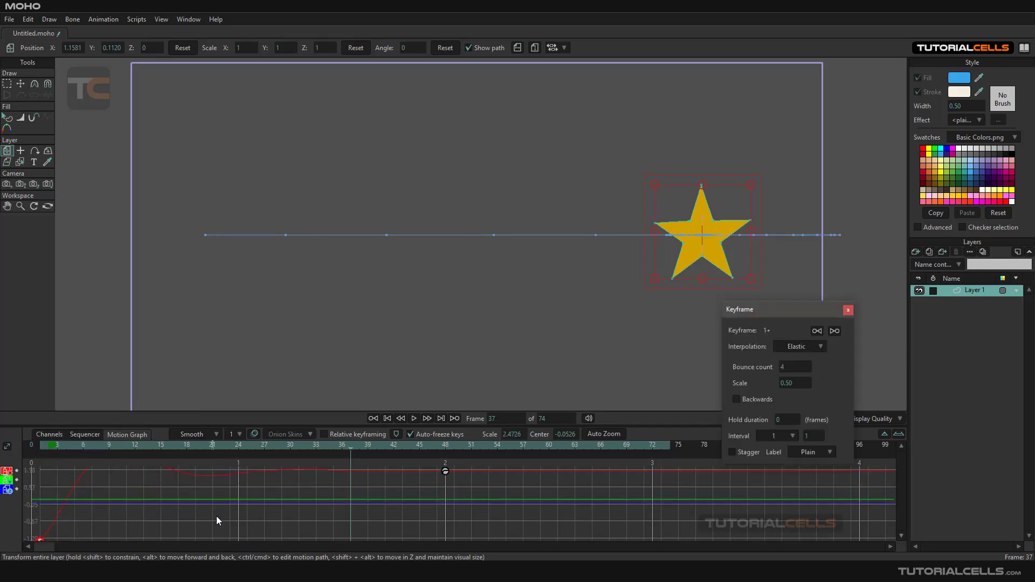
scroll(788, 368, "up", 2)
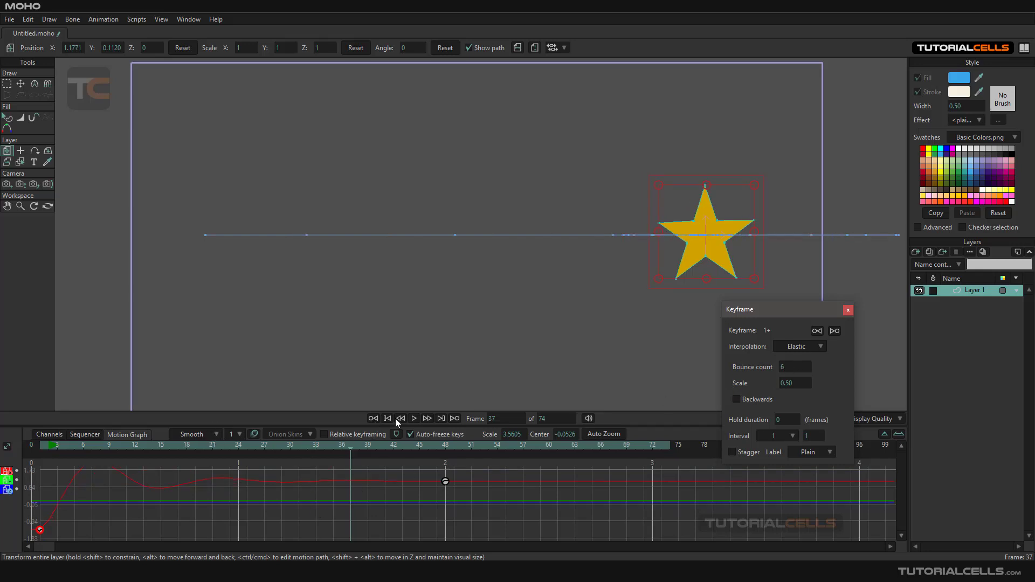
left_click(414, 419)
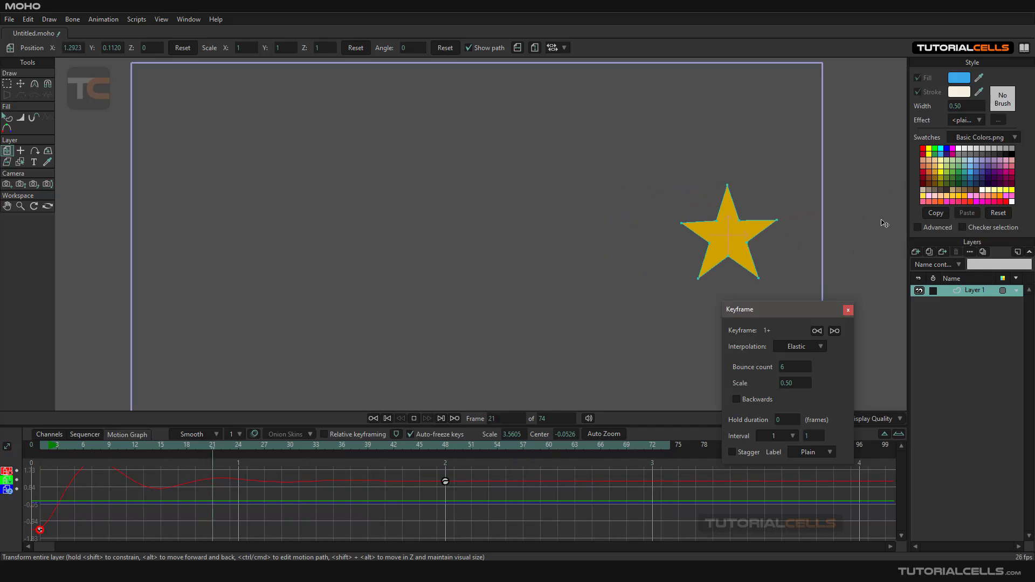
Step: Set the frame 1 keyframe's elastic bounce count to 8 and scale to 0.80, close its settings, and replay from the beginning
scroll(793, 366, "up", 2)
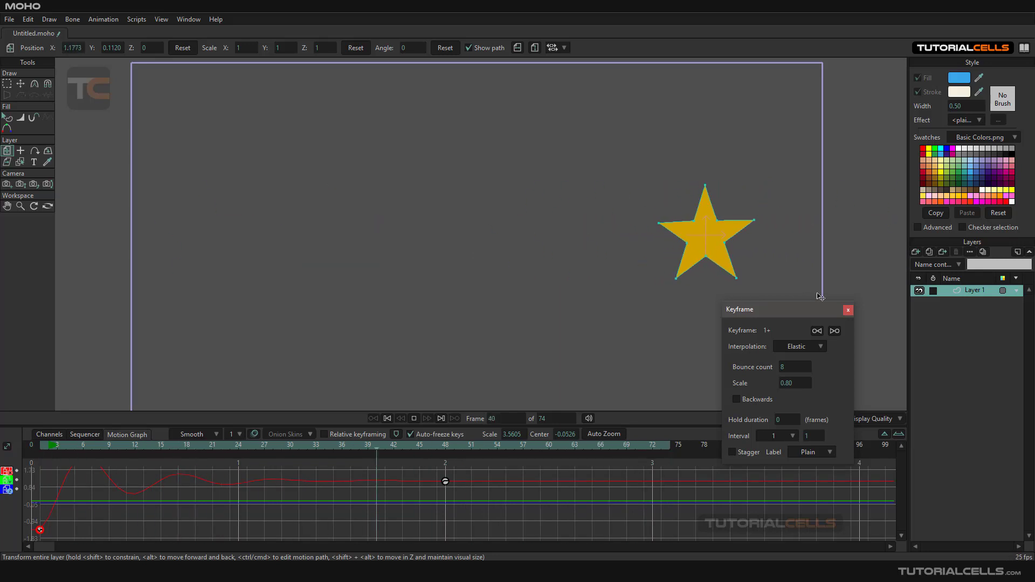
left_click(848, 310)
left_click(387, 419)
left_click(413, 419)
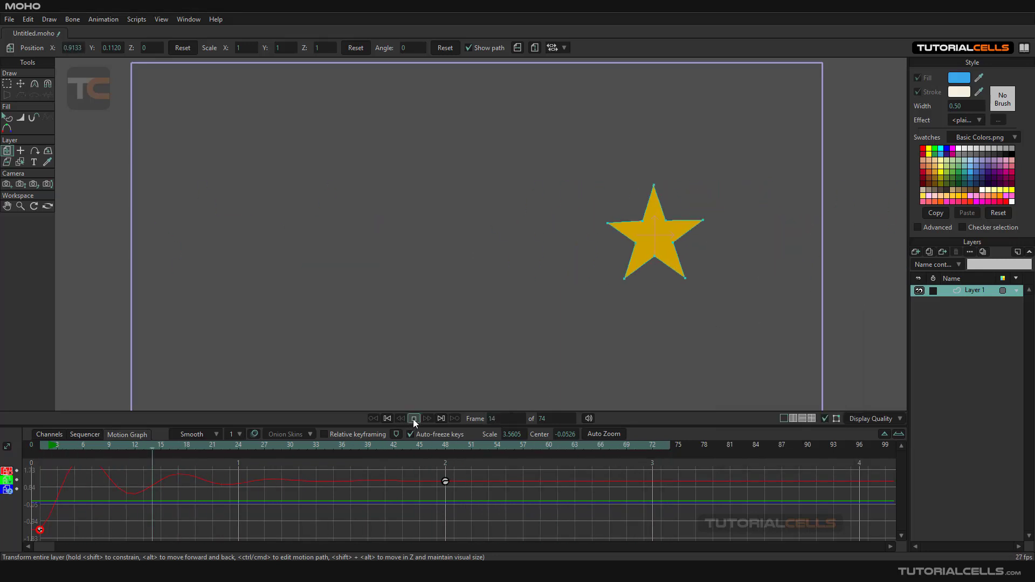
Step: Turn on Stagger for the frame 1 keyframe and play the staggered elastic movement
right_click(40, 530)
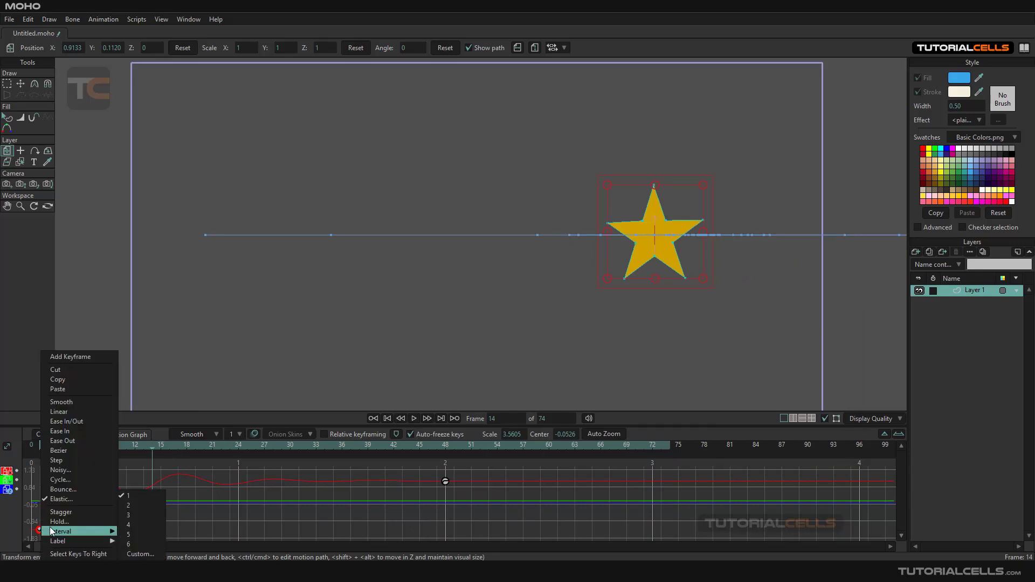
left_click(68, 512)
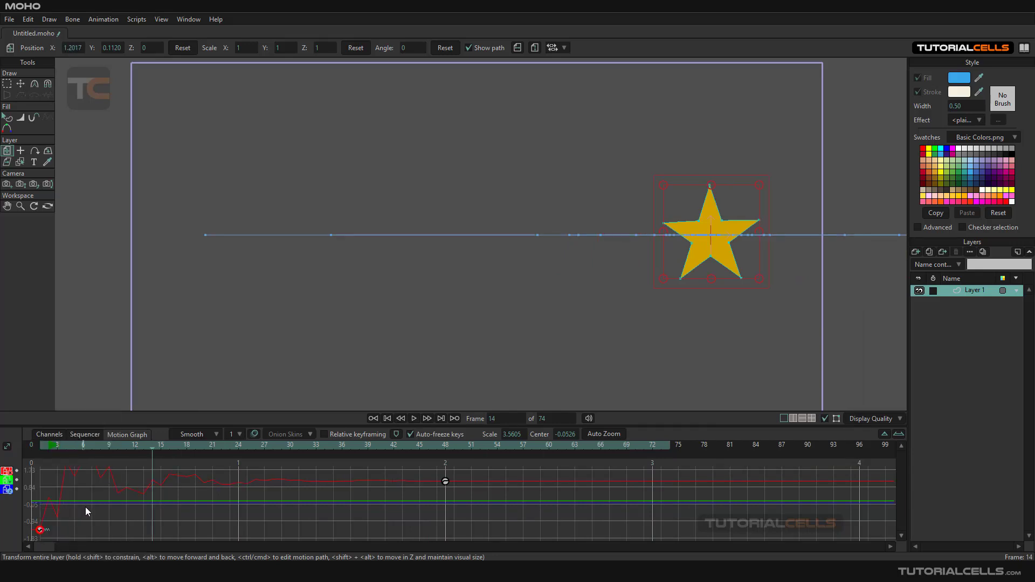
left_click(411, 418)
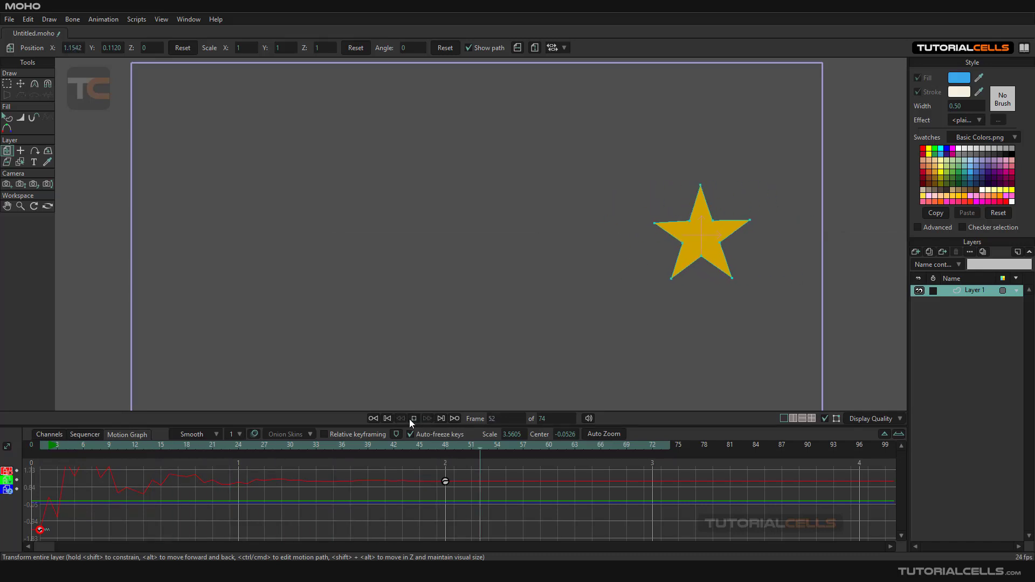
left_click(411, 419)
Step: Set the frame 1 keyframe's hold duration to 6 frames and close the keyframe settings
right_click(40, 530)
mouse_move(47, 533)
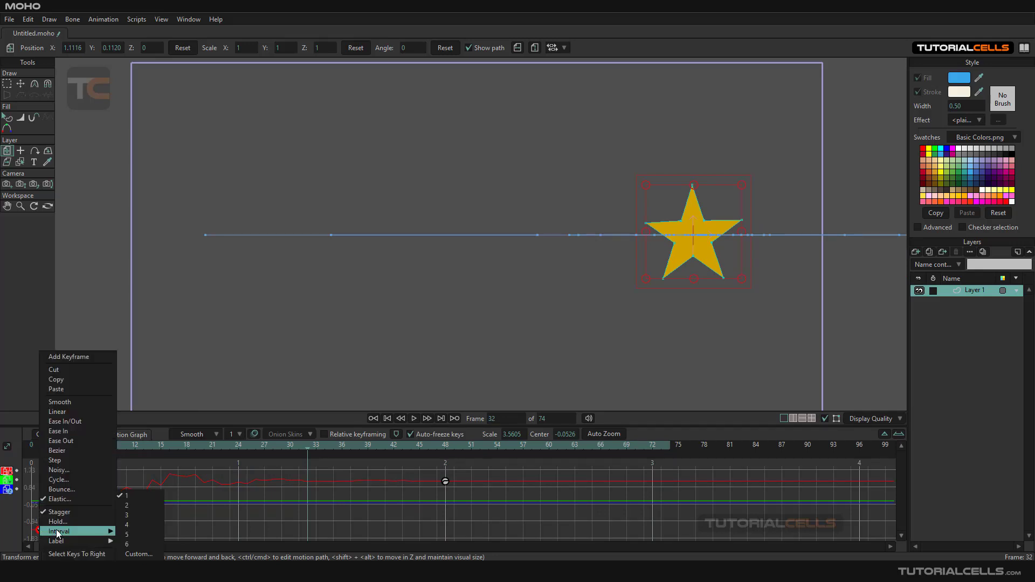
left_click(170, 517)
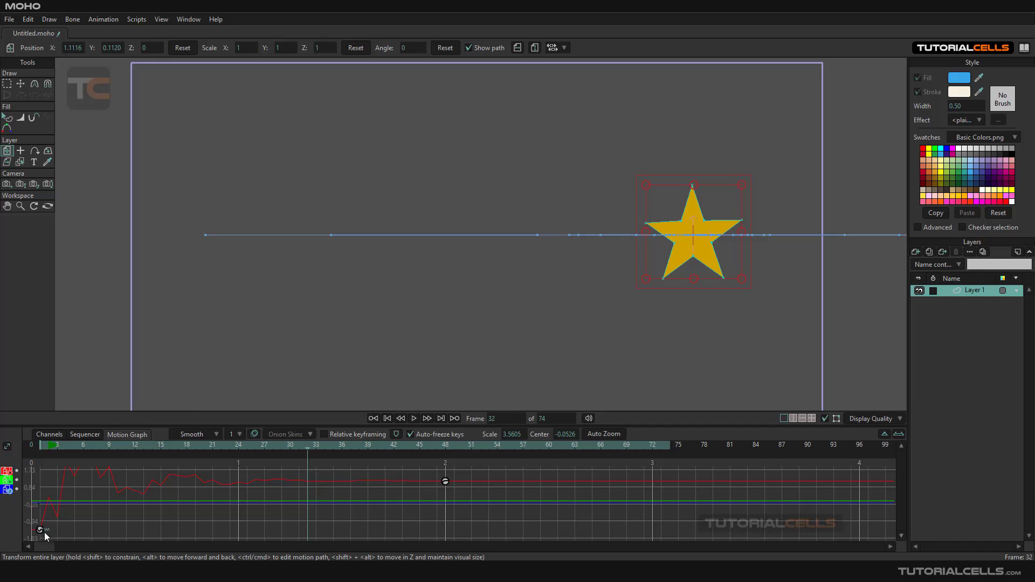
right_click(40, 530)
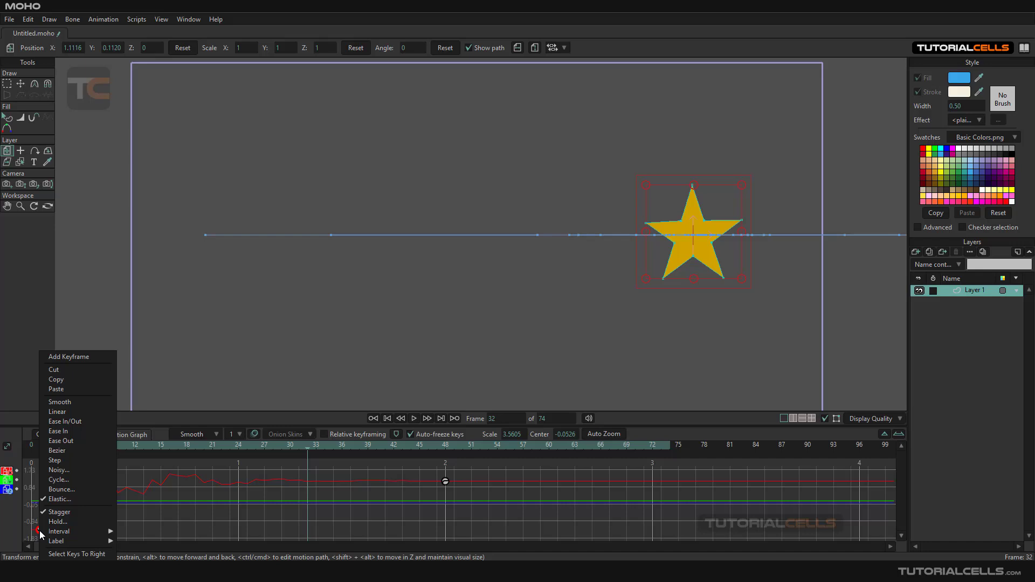
left_click(88, 519)
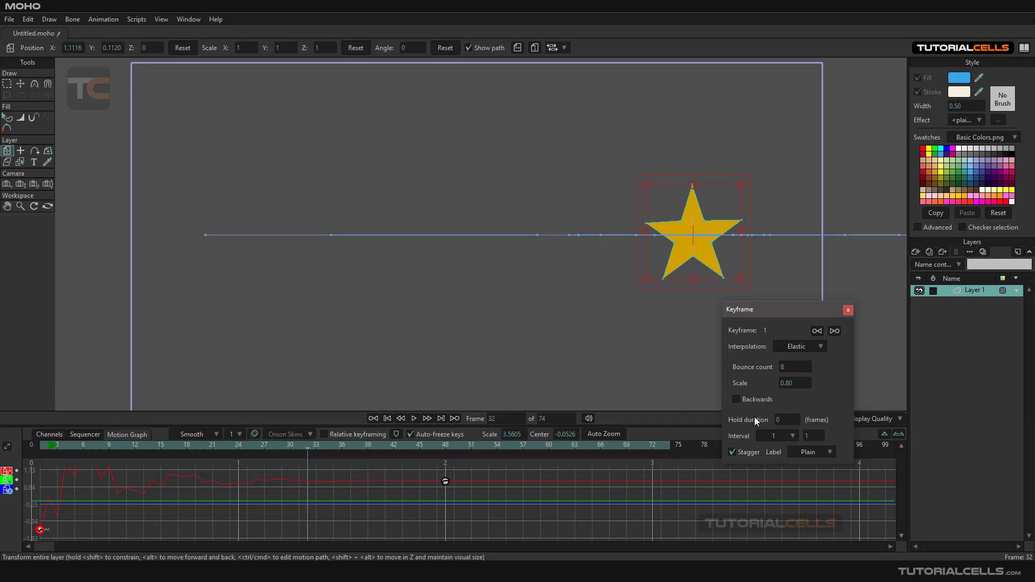
scroll(785, 418, "up", 4)
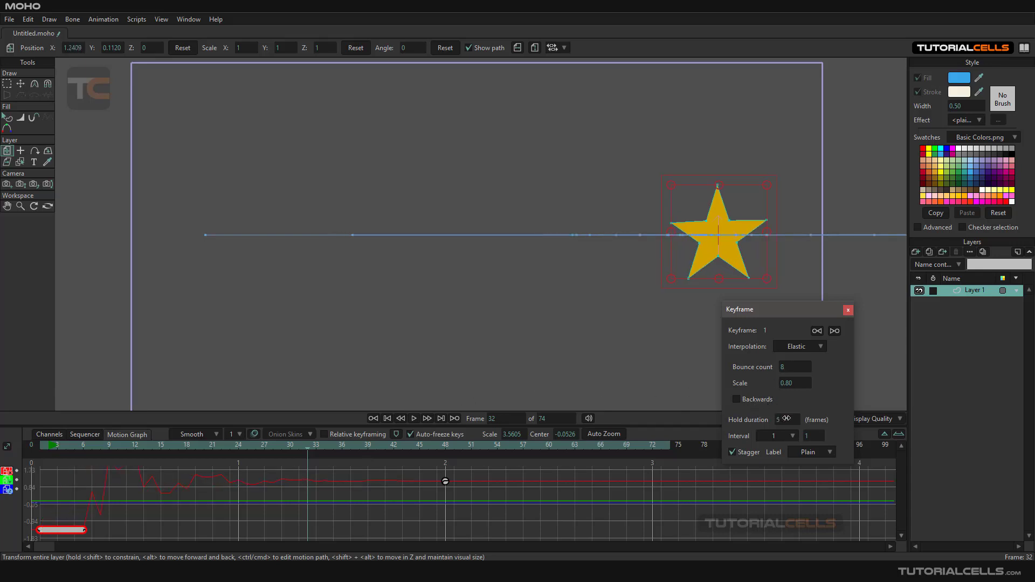
scroll(786, 419, "up", 2)
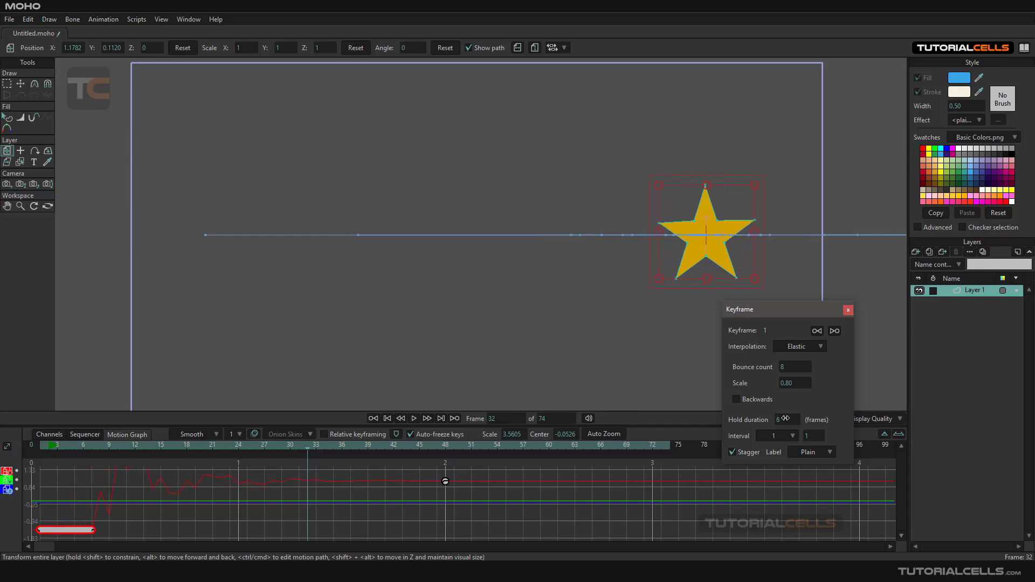
left_click(848, 310)
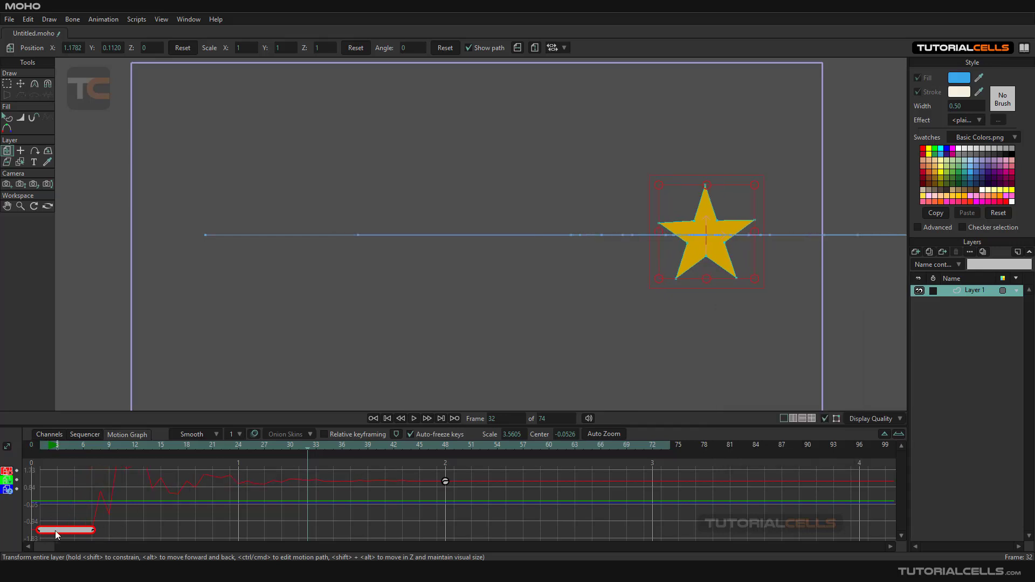
Step: Play the animation and adjust the frame 1 hold directly in the graph so that it lasts 3 frames
key("space")
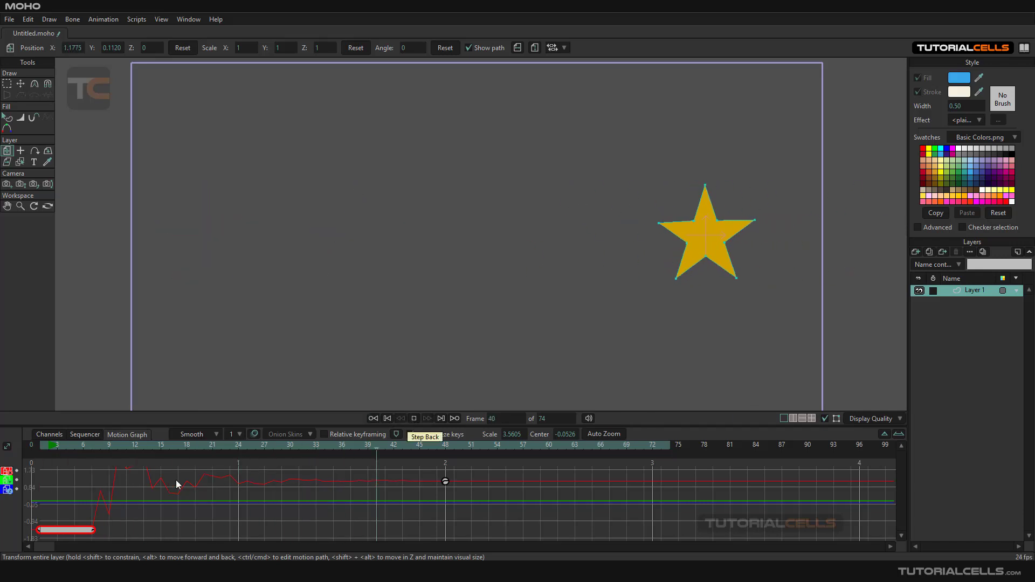
left_click_drag(93, 531, 134, 523)
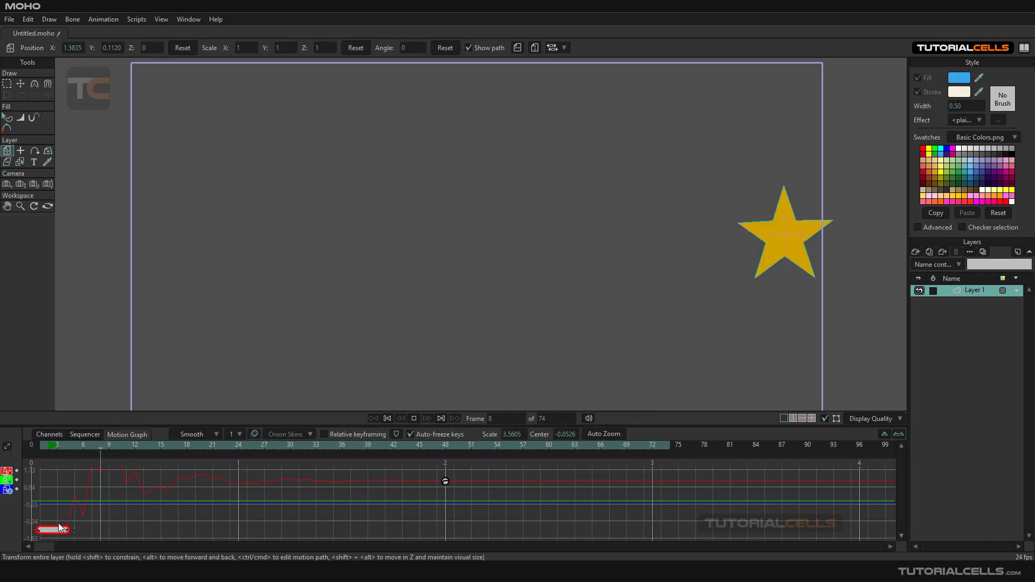
right_click(60, 531)
mouse_move(63, 532)
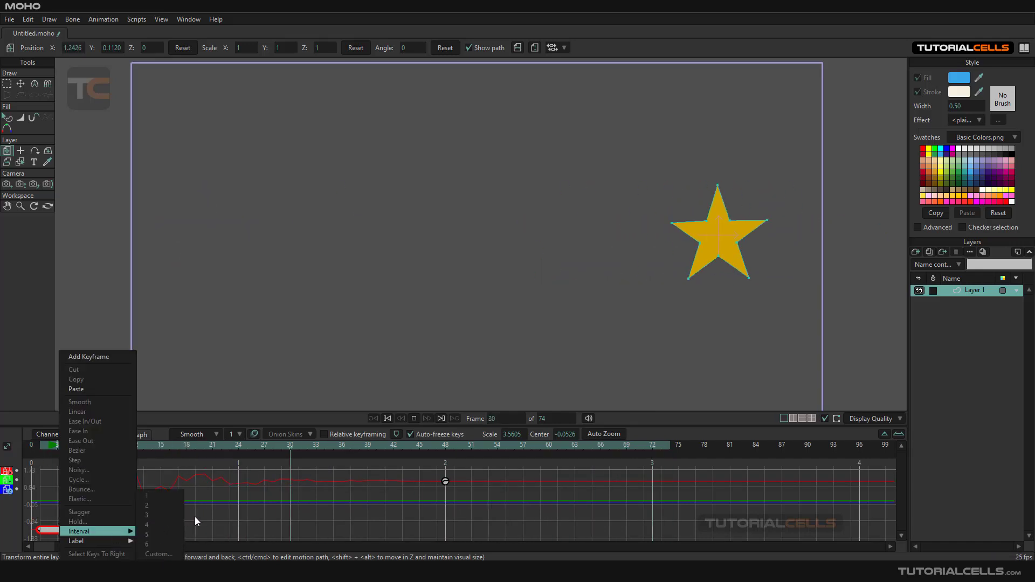
left_click(206, 516)
Step: Check the hold duration in the frame 1 keyframe's settings and close them
right_click(67, 530)
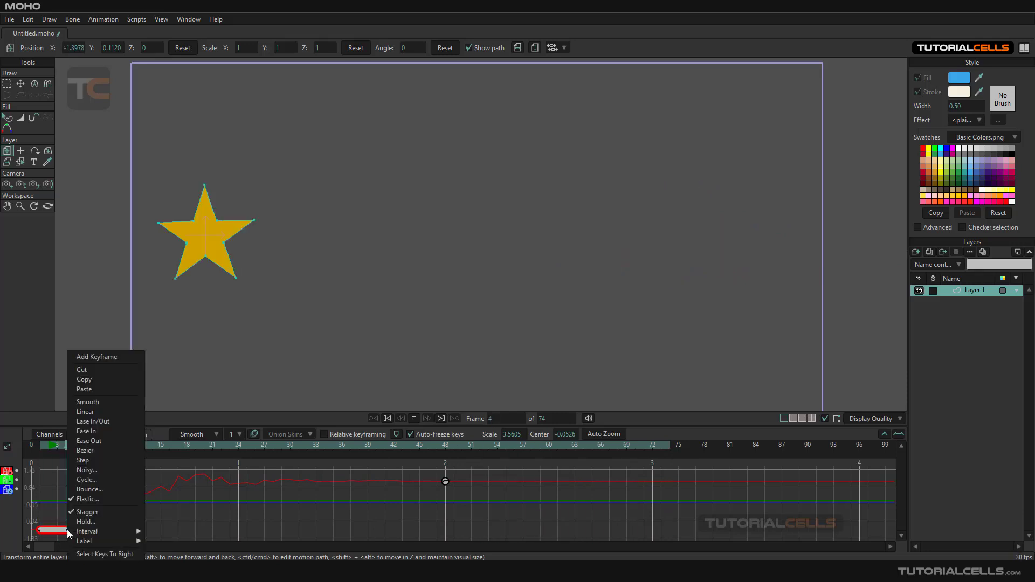
left_click(96, 520)
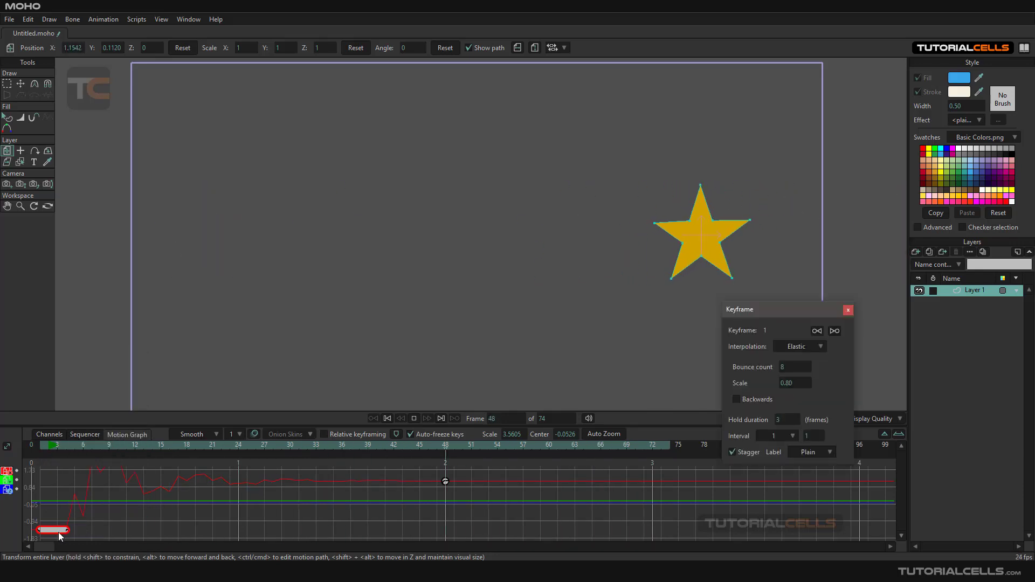
left_click(171, 500)
left_click(848, 310)
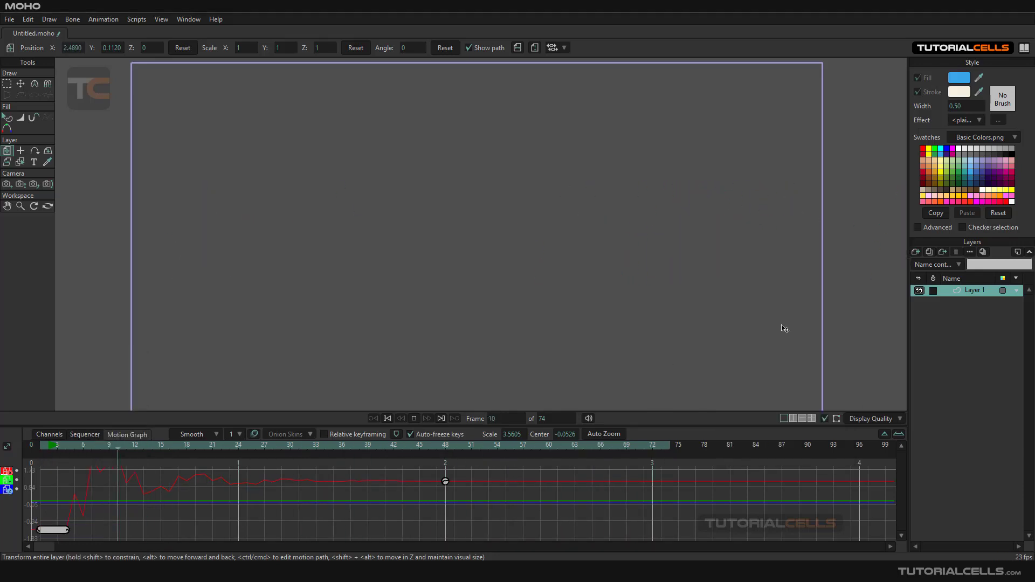
Step: Stop playback, set the frame 1 keyframe's hold duration to 0 frames, and close its settings
left_click(57, 531)
left_click(56, 534)
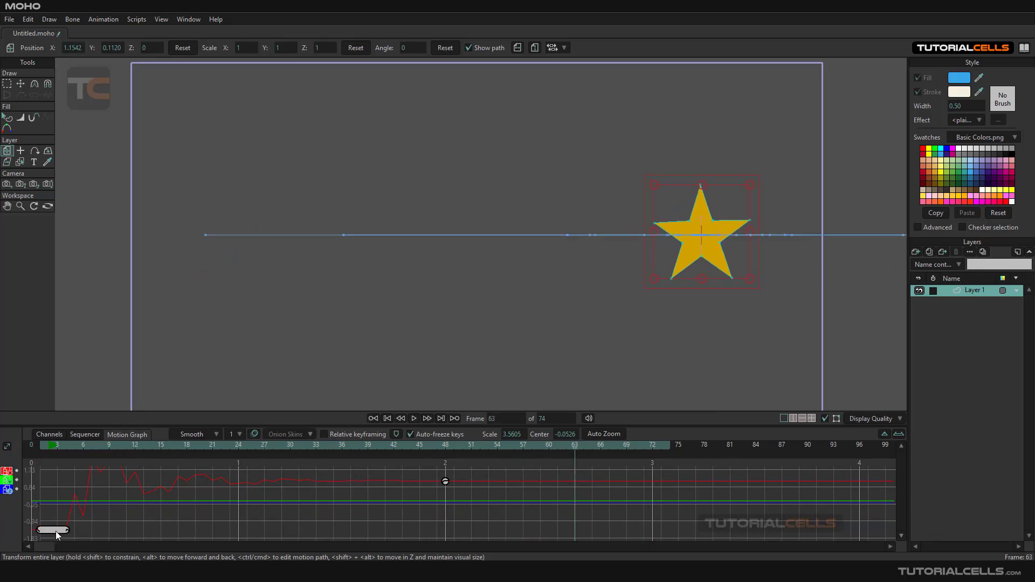
left_click(57, 534)
right_click(59, 534)
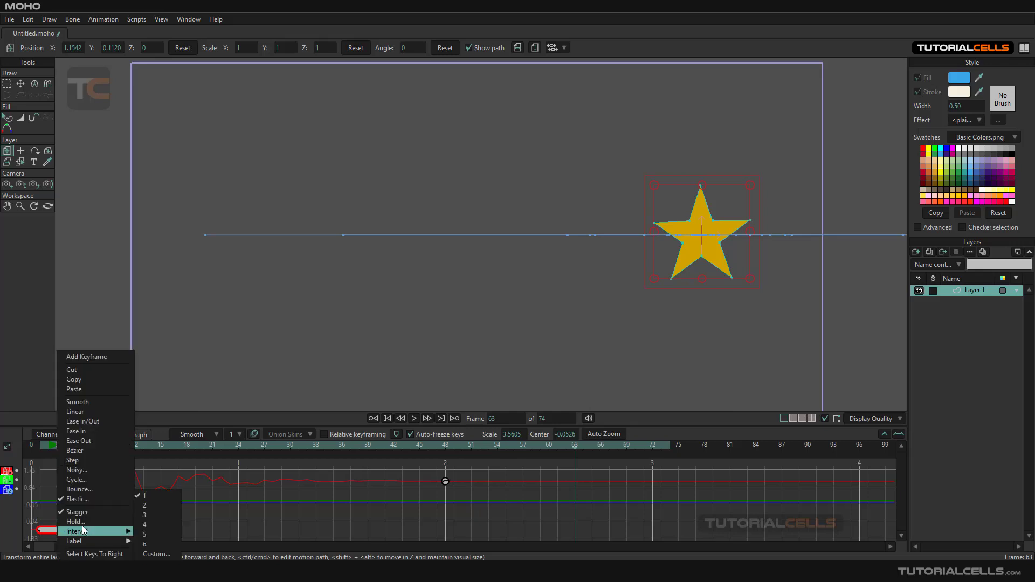
left_click(83, 525)
left_click_drag(778, 417, 783, 421)
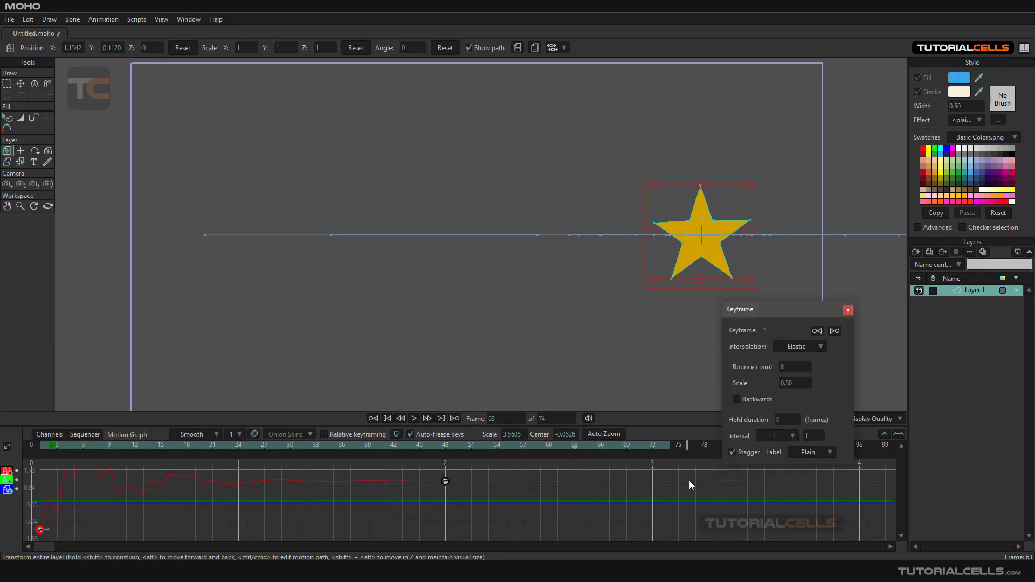
left_click_drag(779, 419, 785, 418)
left_click_drag(778, 418, 779, 416)
left_click_drag(790, 424, 791, 425)
left_click(848, 310)
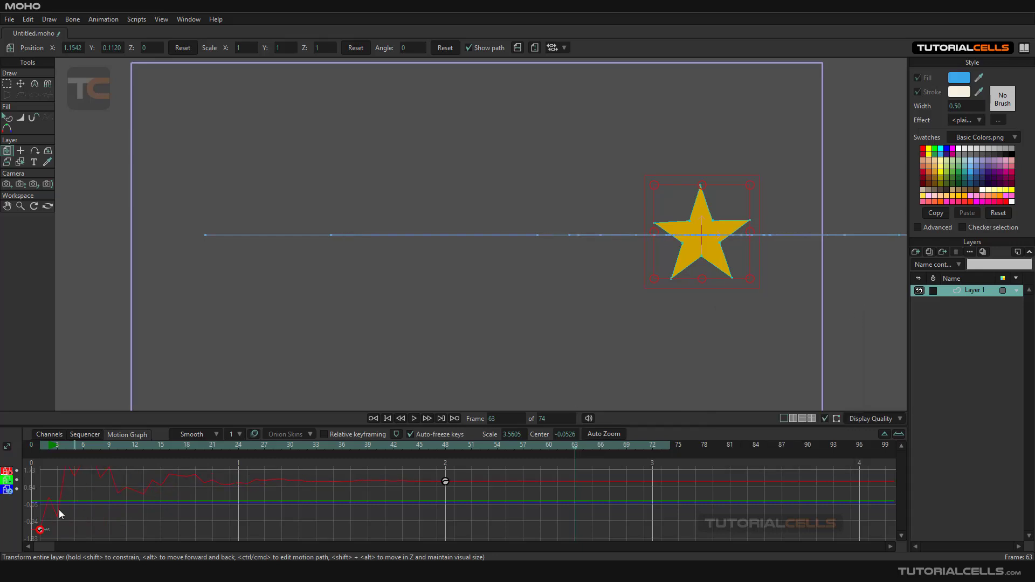
Step: Turn off Stagger for the frame 1 keyframe
right_click(41, 530)
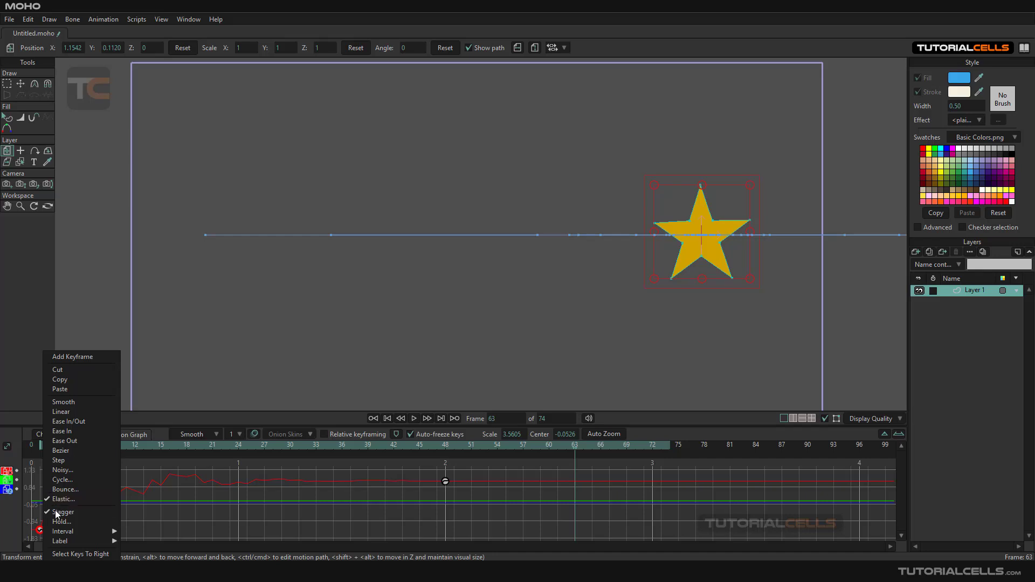
mouse_move(64, 534)
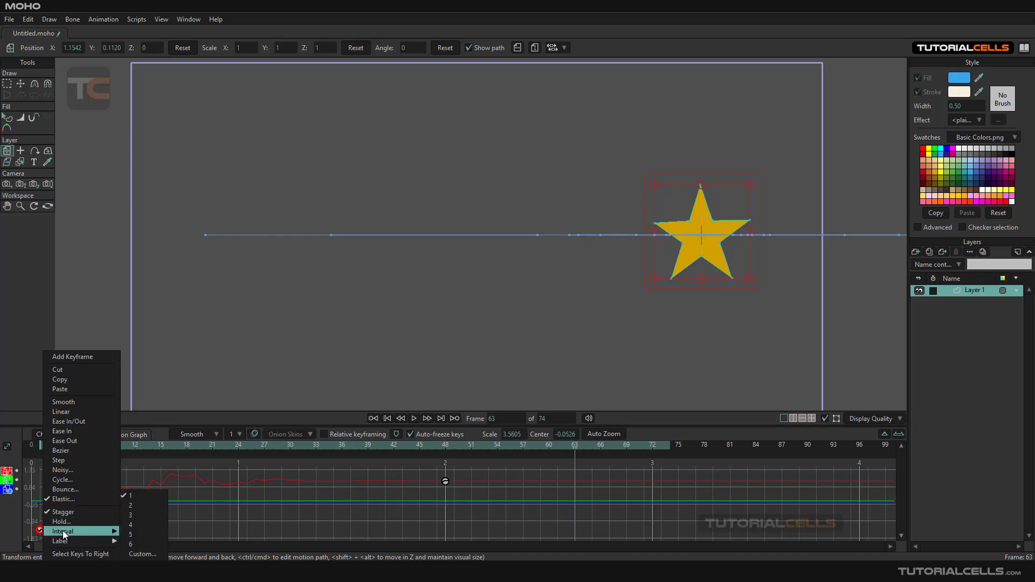
left_click(66, 511)
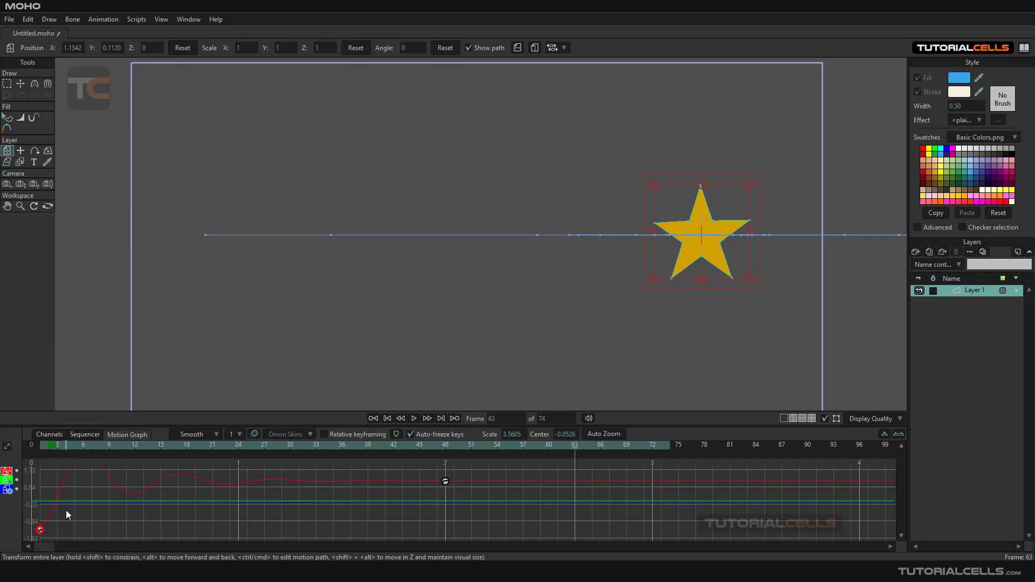
Step: Set the frame 1 keyframe's interval to 4 and play the stepped elastic movement
right_click(41, 531)
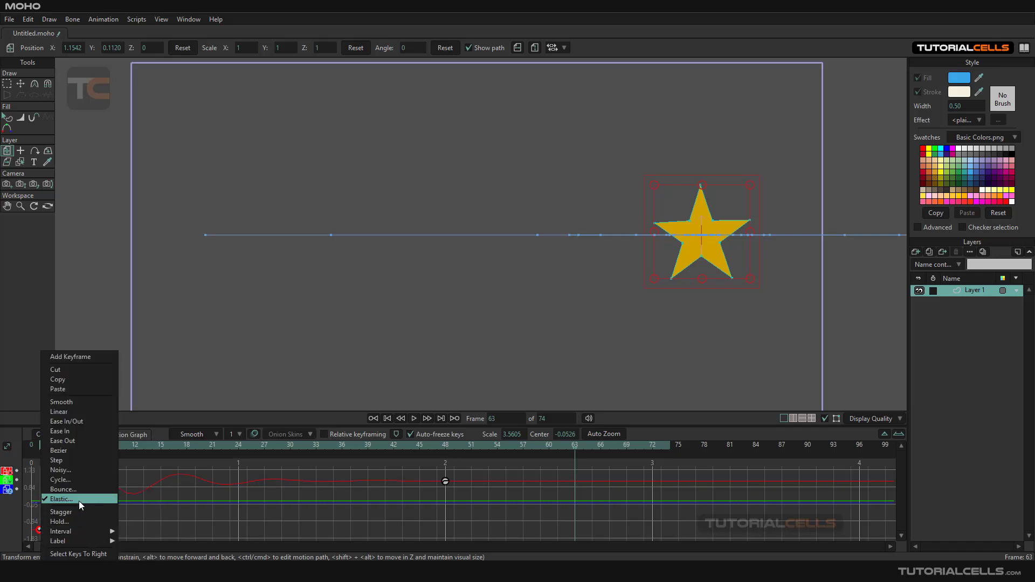
mouse_move(76, 531)
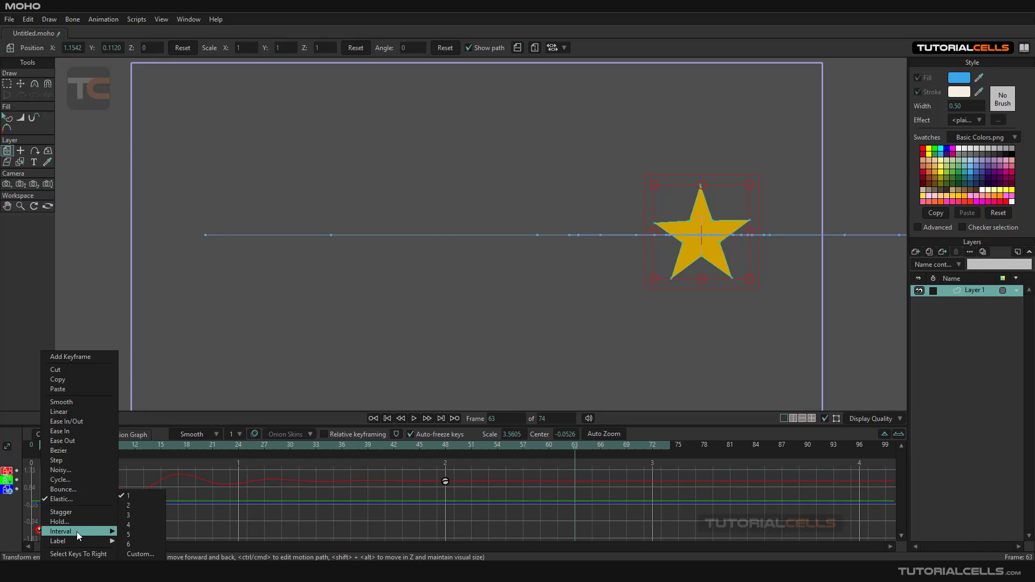
left_click(133, 524)
scroll(126, 496, "down", 2)
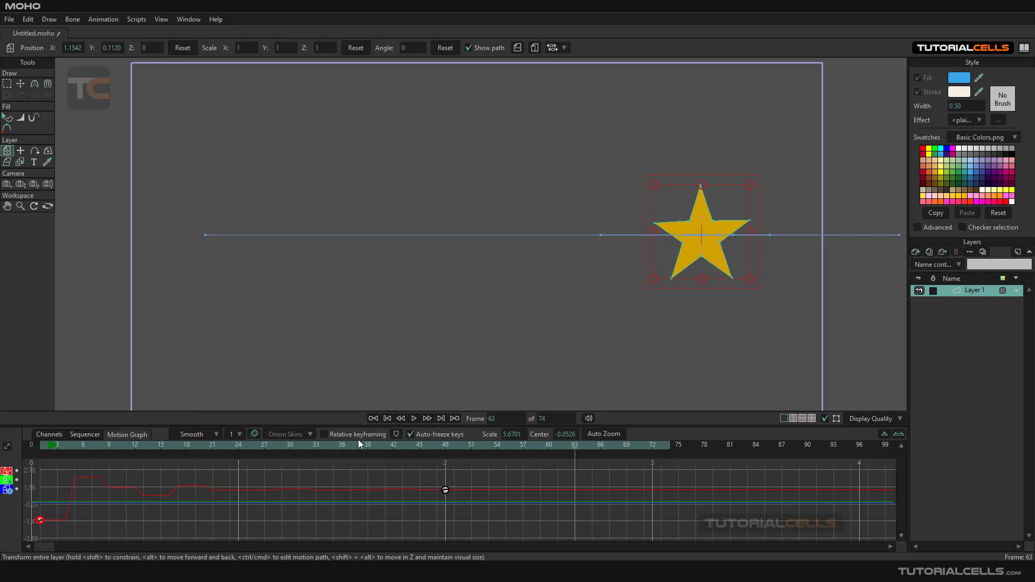
left_click(416, 418)
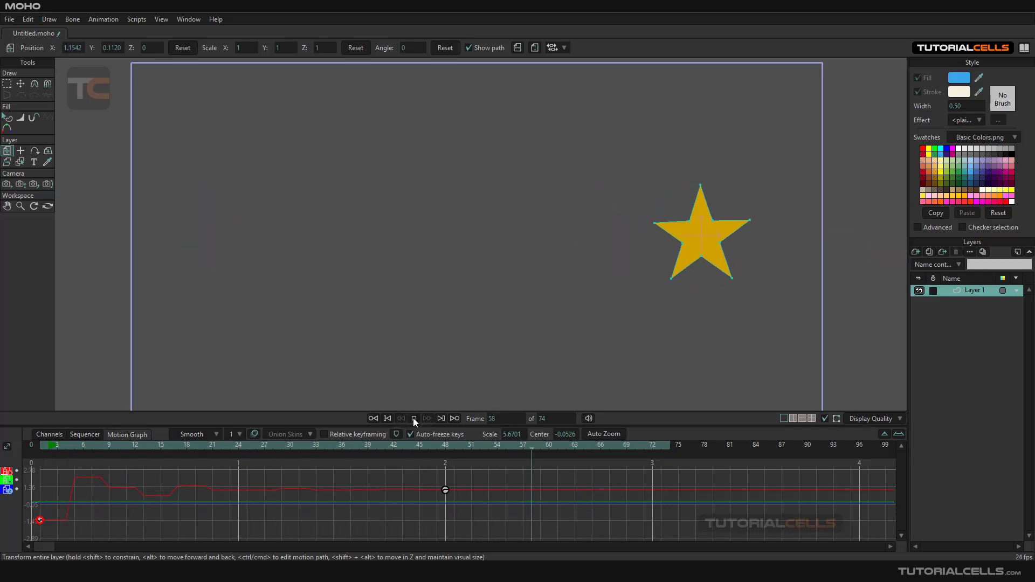
left_click(414, 418)
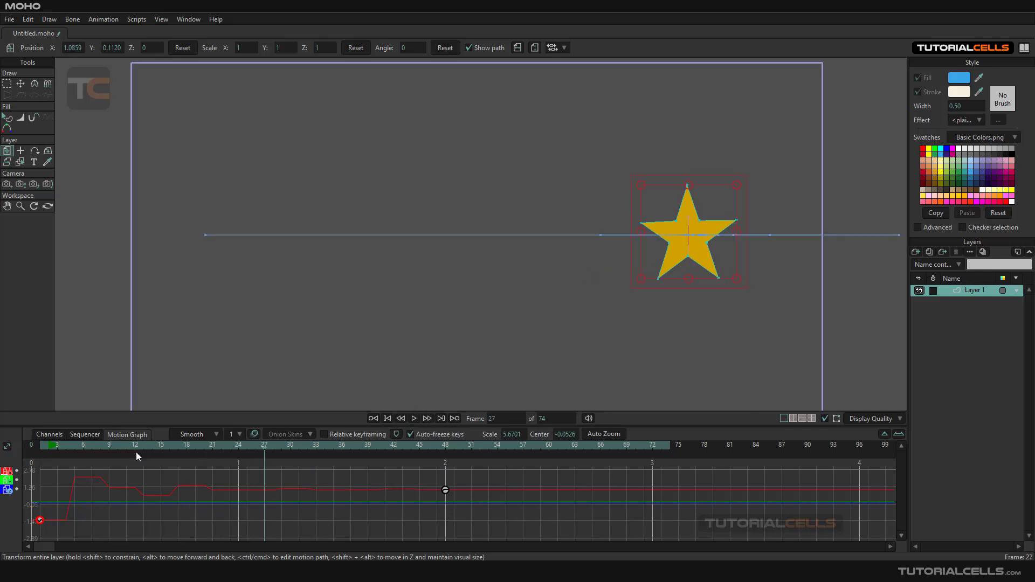
Step: Set the frame 1 keyframe's interval to 6
right_click(40, 521)
mouse_move(56, 533)
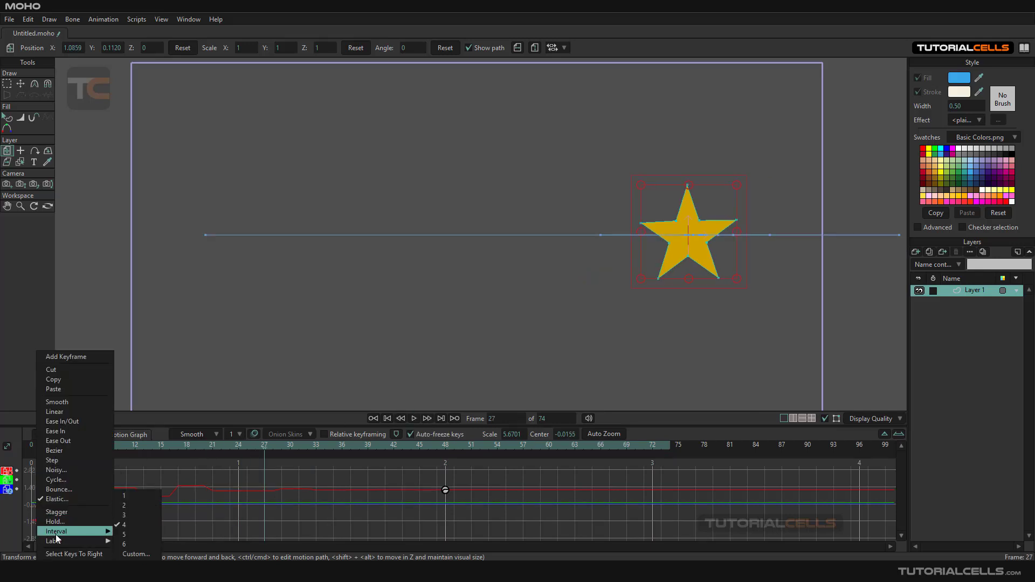
left_click(125, 528)
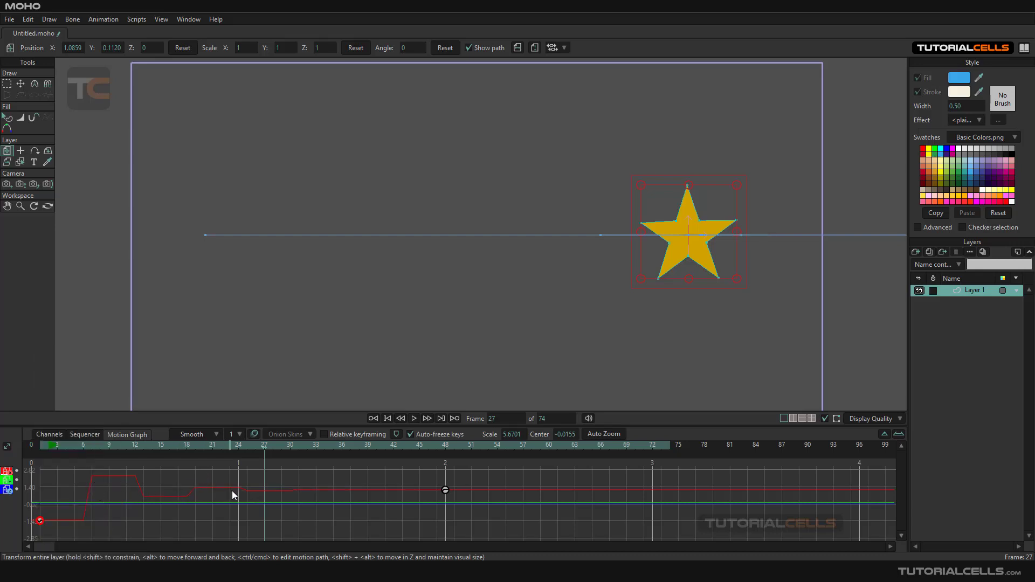
Step: Set the frame 1 keyframe's interval to 1
right_click(41, 521)
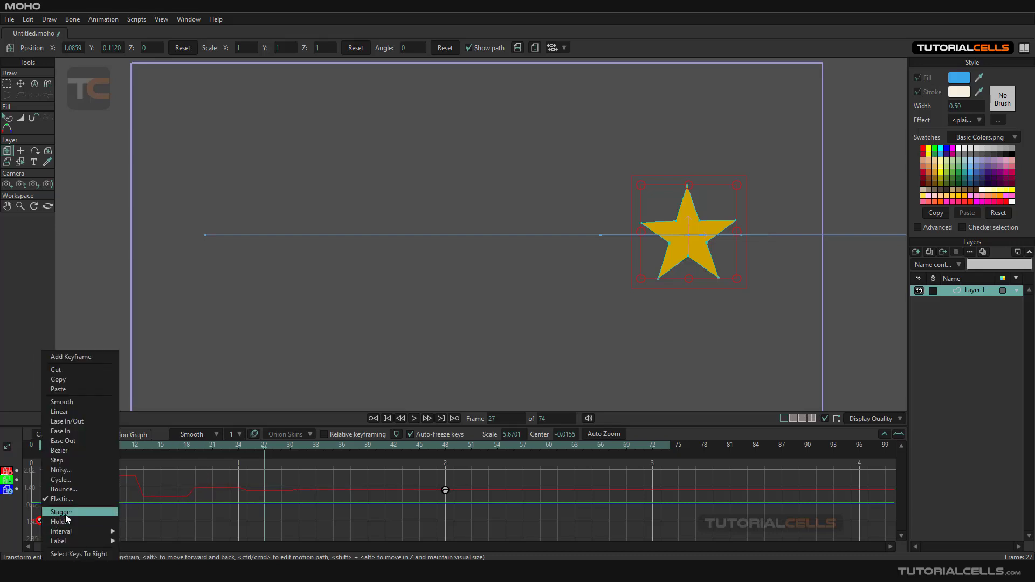
mouse_move(94, 533)
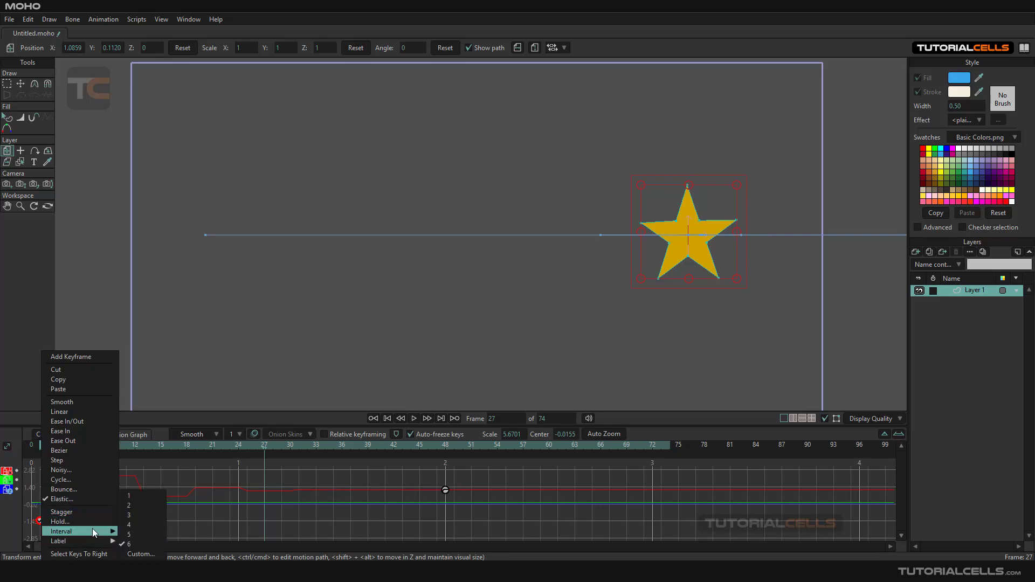
left_click(141, 497)
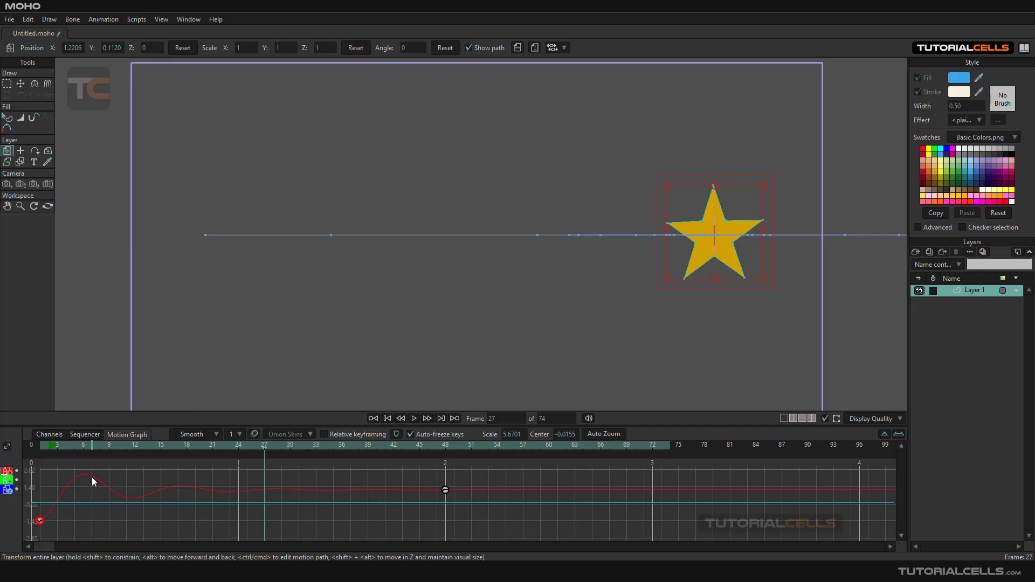
Step: Switch the frame 1 keyframe to Bounce interpolation and give it a Green label
right_click(41, 521)
left_click(65, 489)
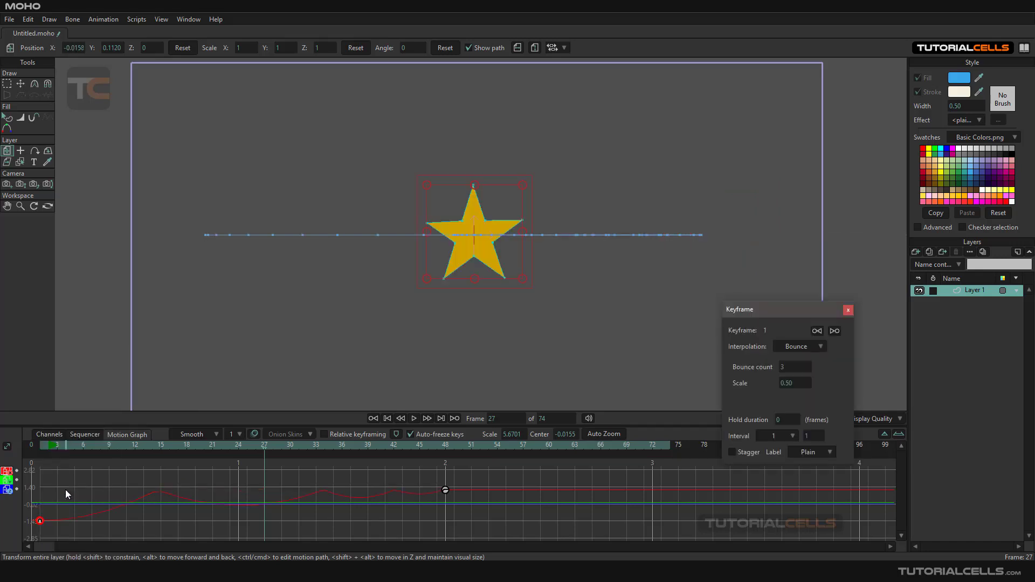
right_click(40, 522)
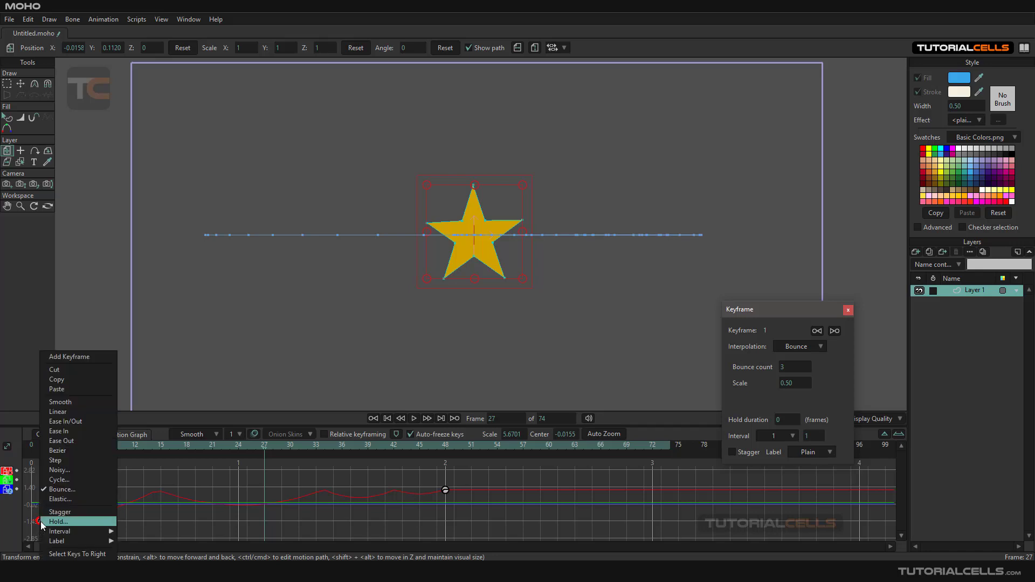
mouse_move(48, 542)
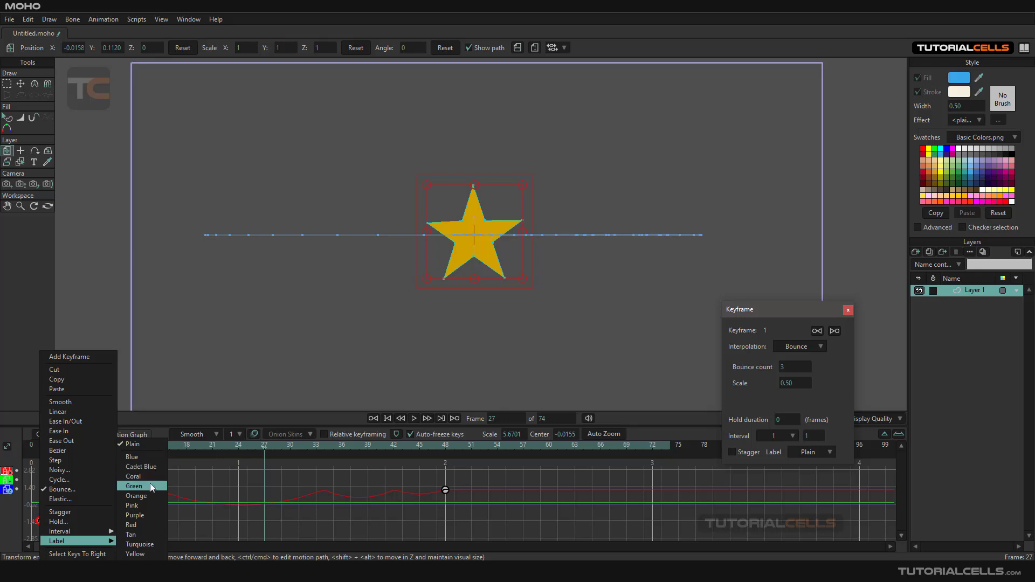
left_click(133, 487)
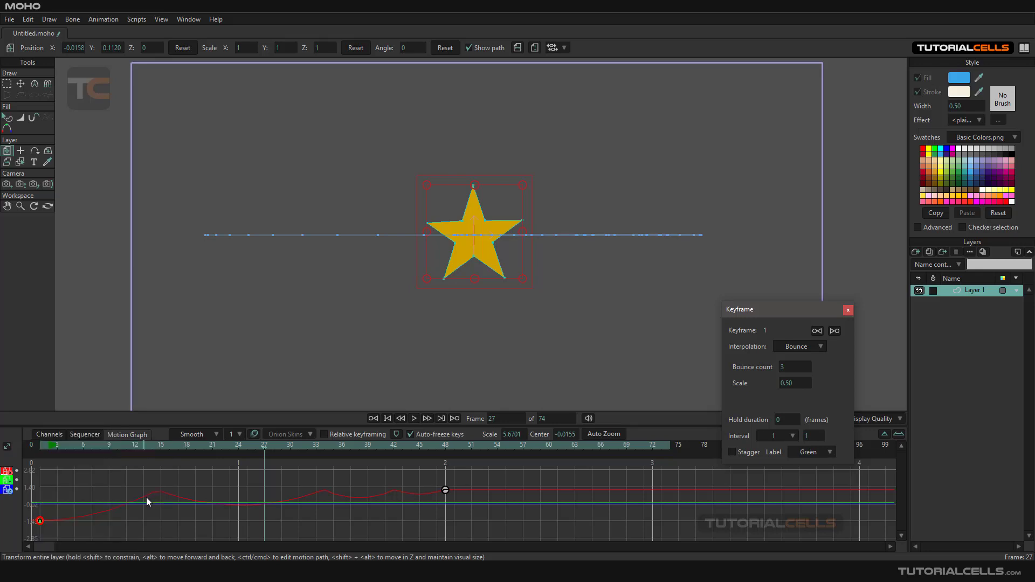
left_click(39, 520)
left_click_drag(752, 314, 745, 304)
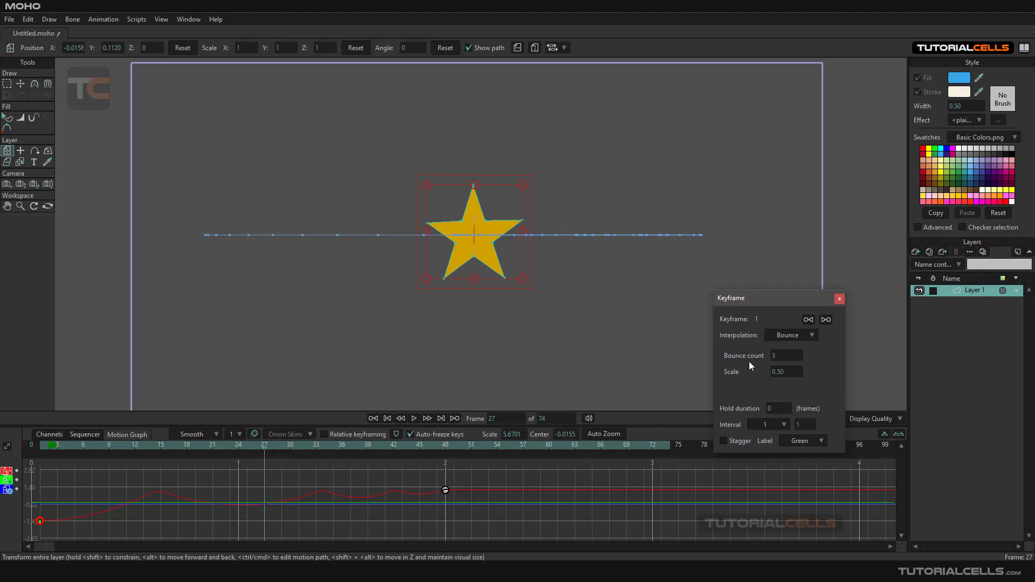
Step: Try Step interpolation on the frame 1 keyframe, and set its interpolation to Ease In
left_click(795, 335)
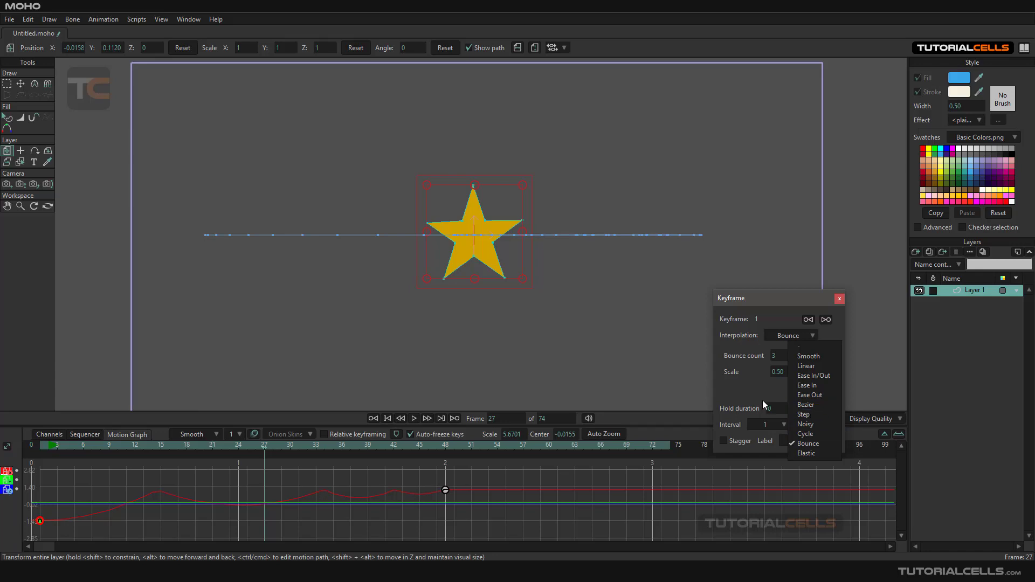
left_click(800, 415)
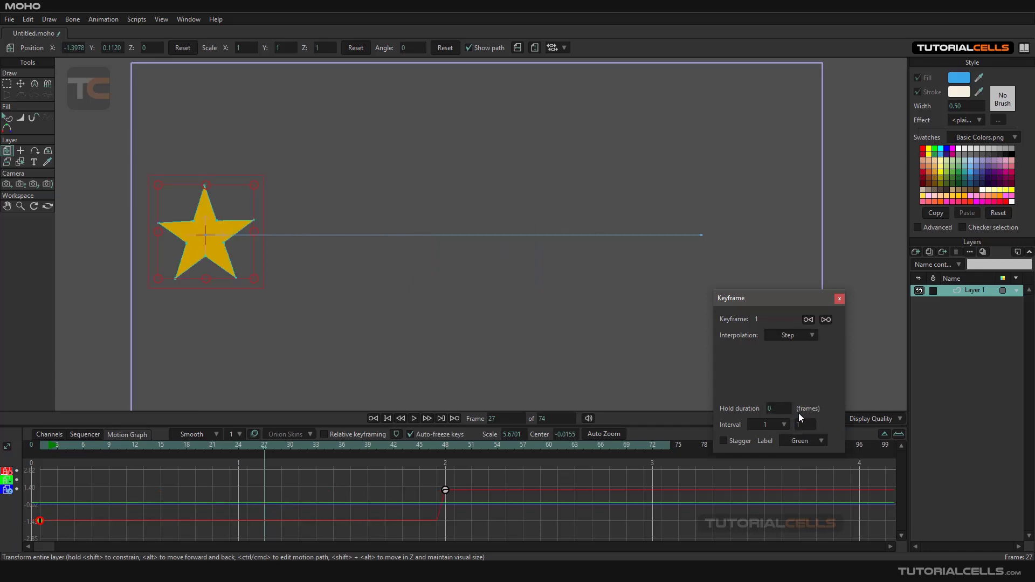
left_click(803, 335)
left_click(806, 385)
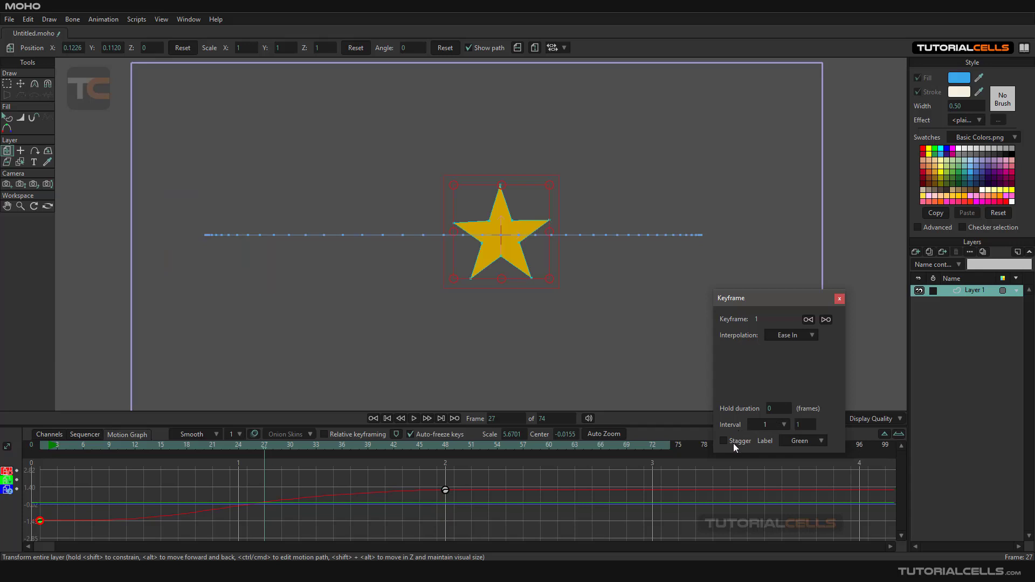
Step: Set the frame 1 keyframe's label to Pink, close its settings and deselect the keyframe
left_click(807, 442)
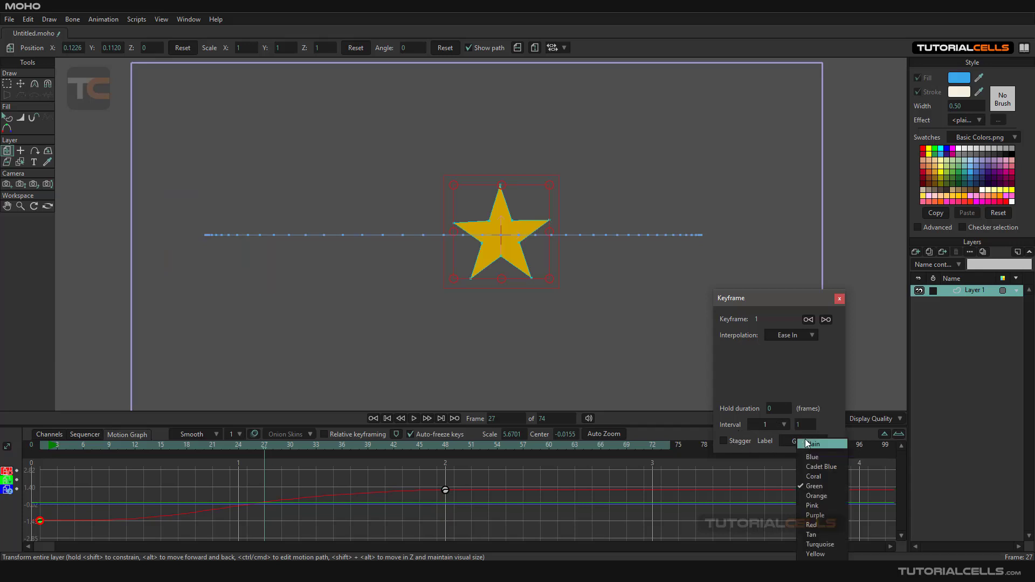
left_click(815, 506)
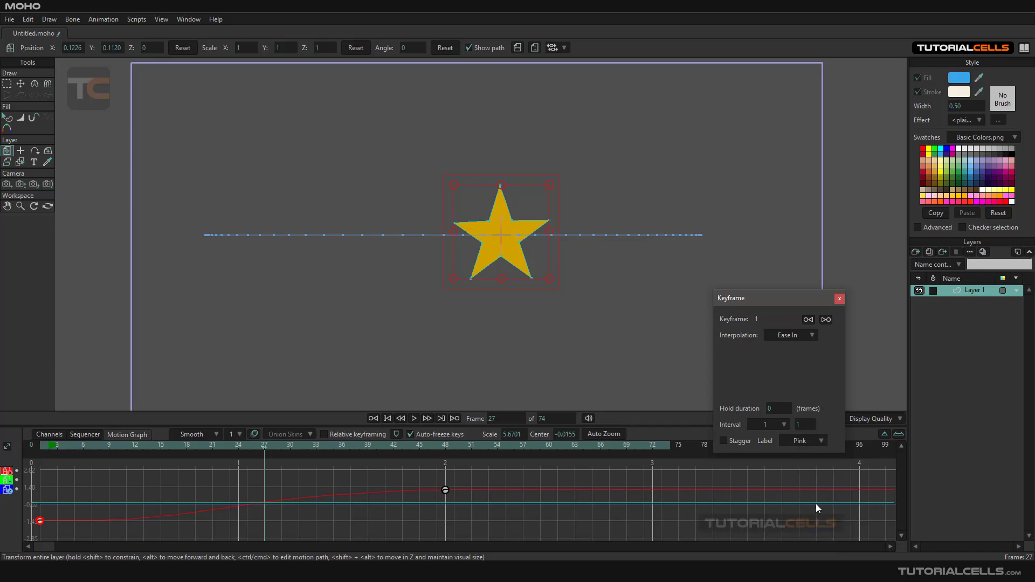
left_click(839, 299)
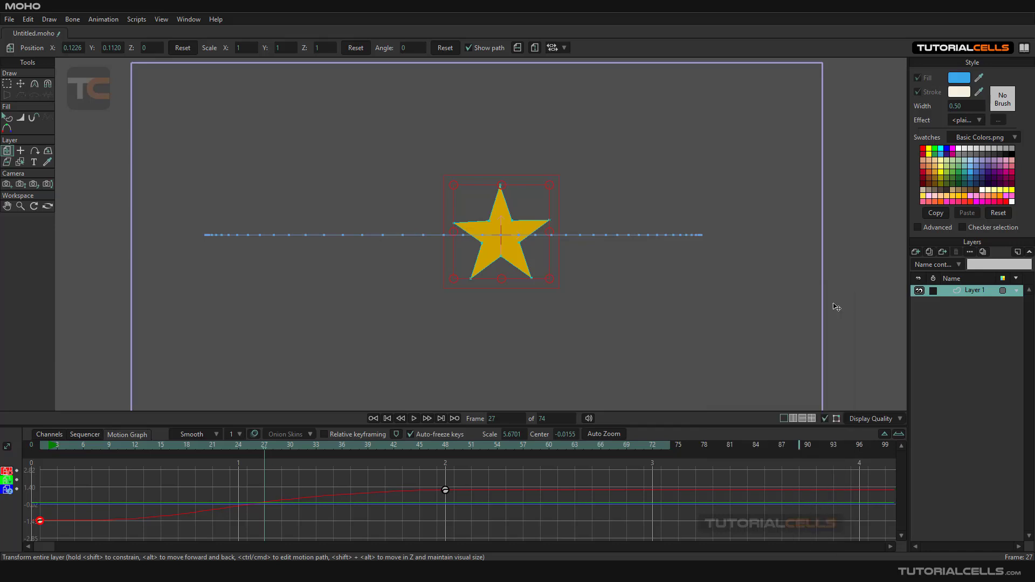
left_click(497, 516)
Step: Set the default interpolation to Linear and, at frame 67, move the star to about X 0.76, Y -0.43
left_click(202, 436)
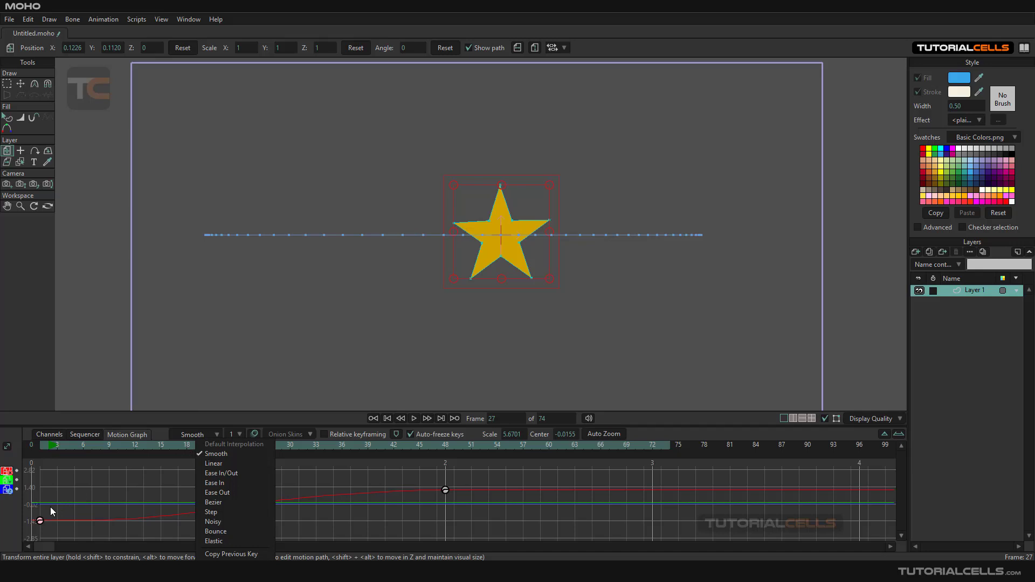
left_click(222, 467)
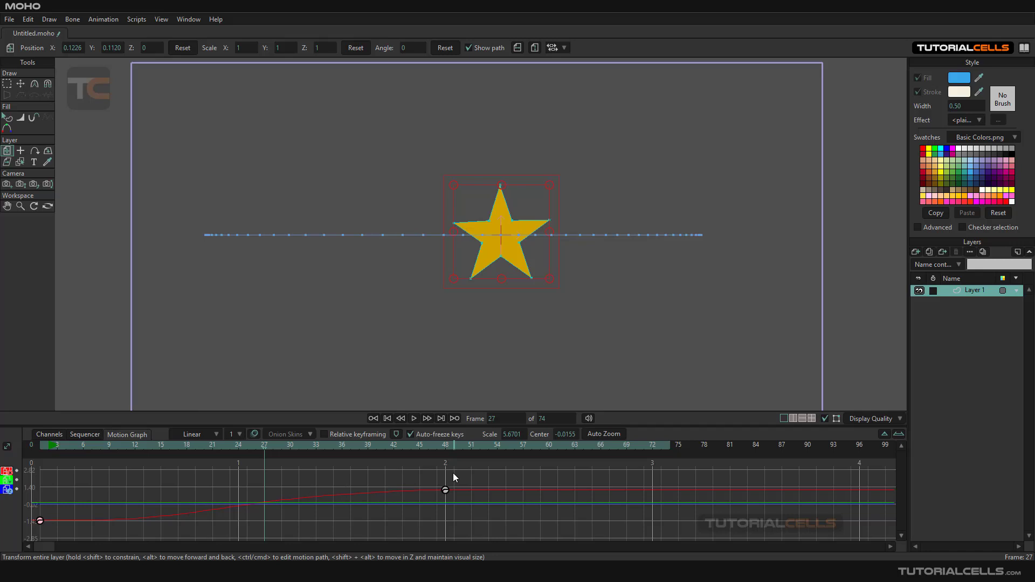
left_click(610, 445)
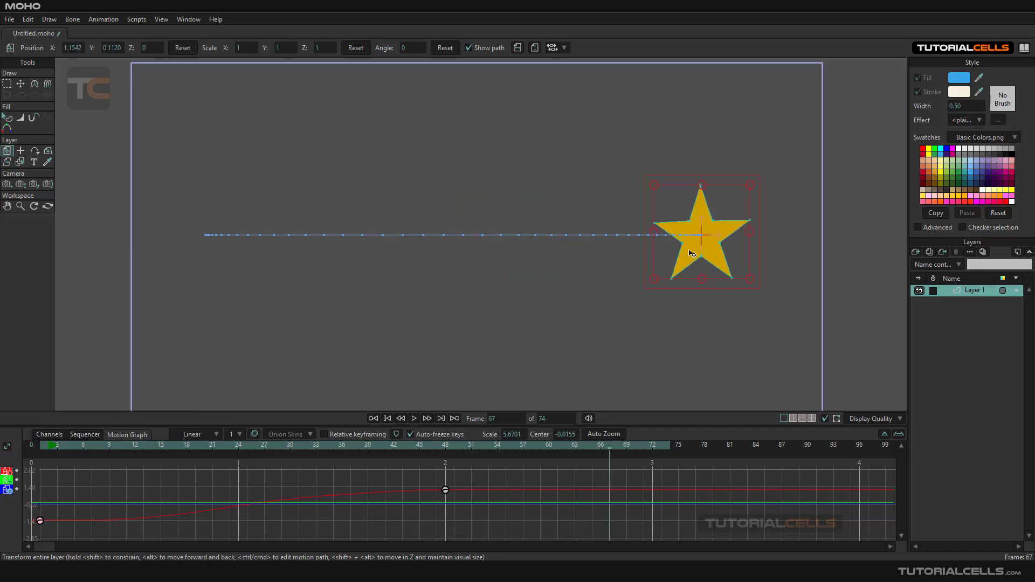
left_click_drag(692, 253, 615, 360)
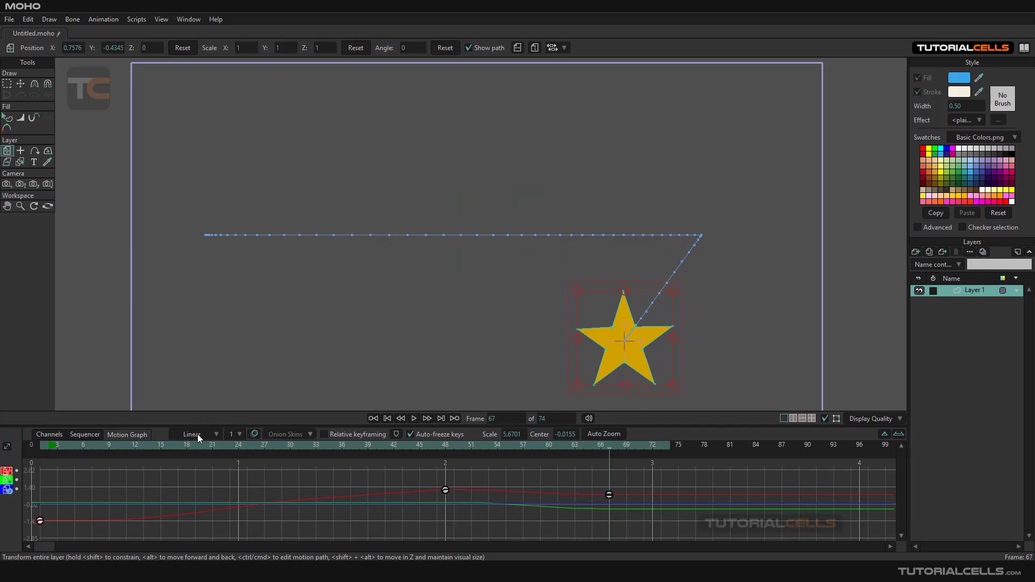
Step: Set the frame 48 keyframe's interpolation to Smooth
right_click(446, 490)
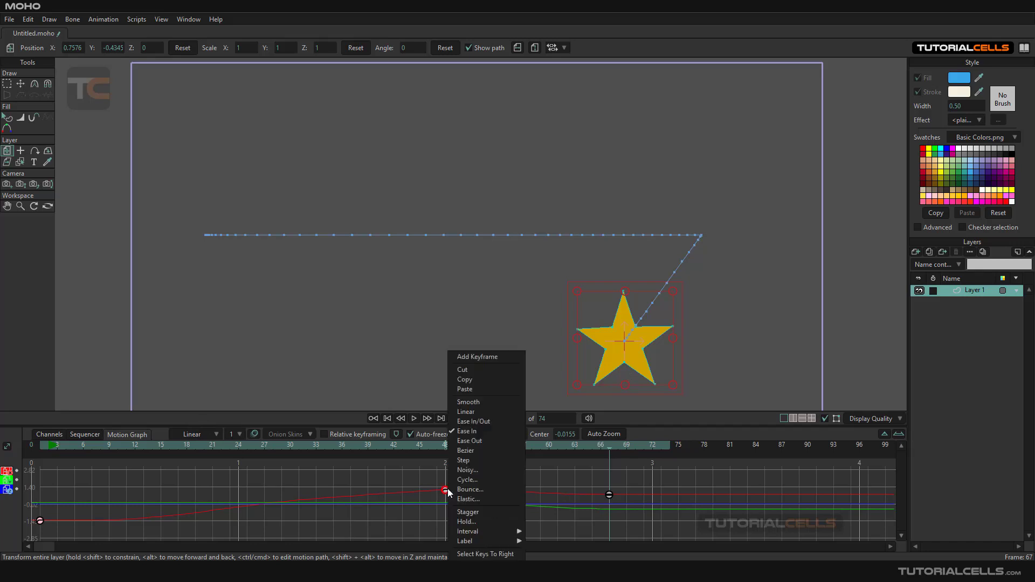
left_click(467, 401)
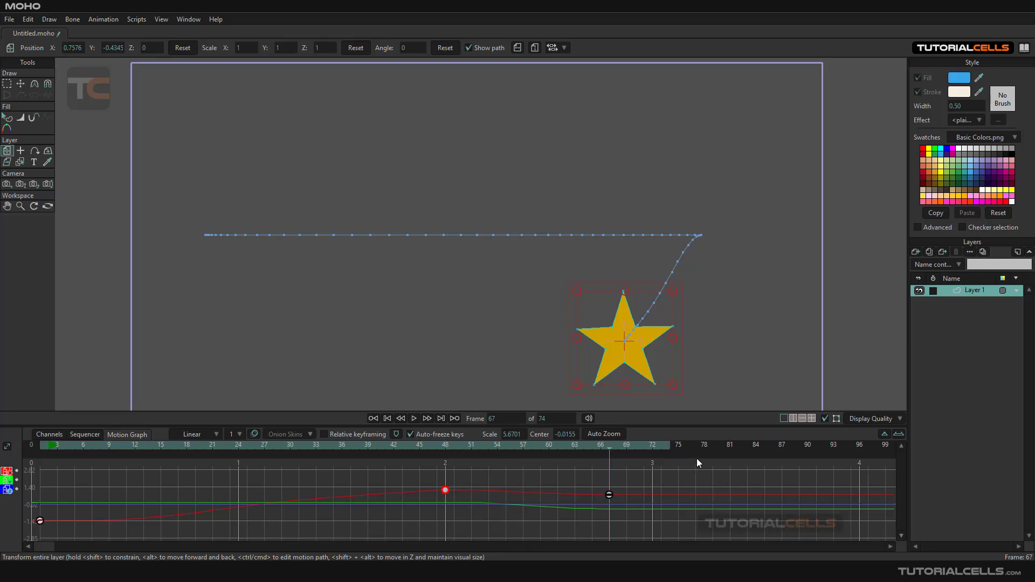
left_click(190, 435)
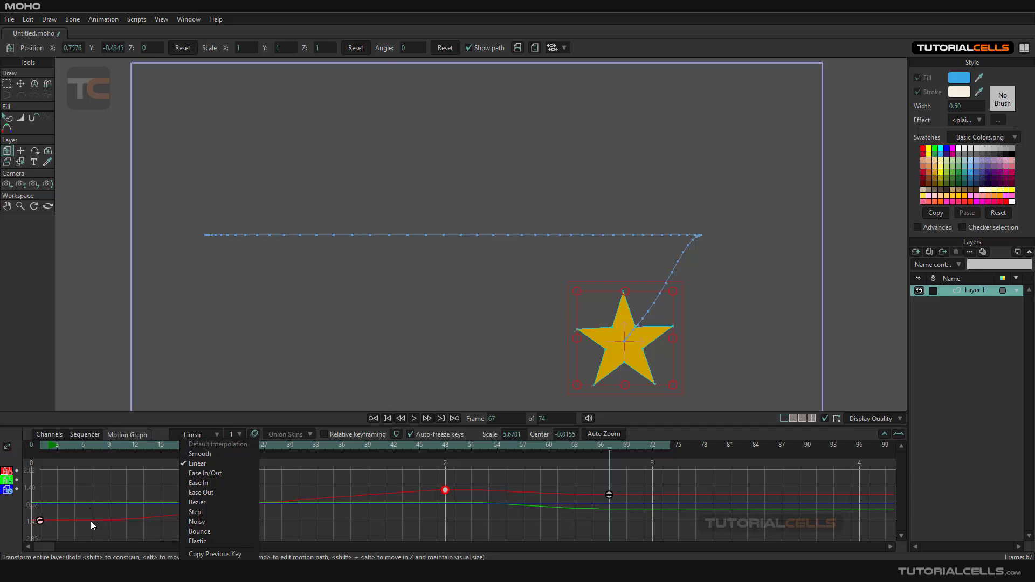
left_click(234, 364)
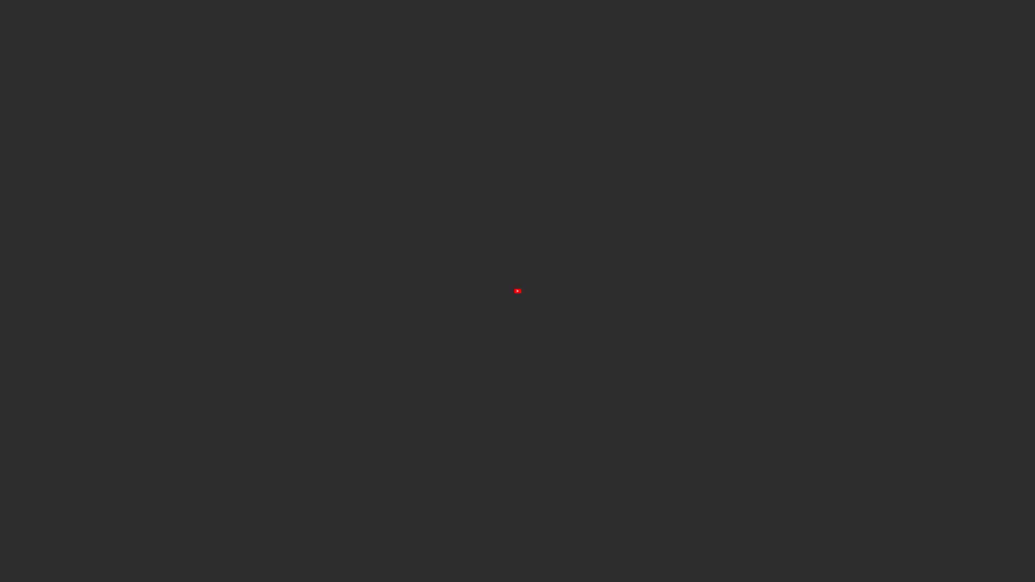